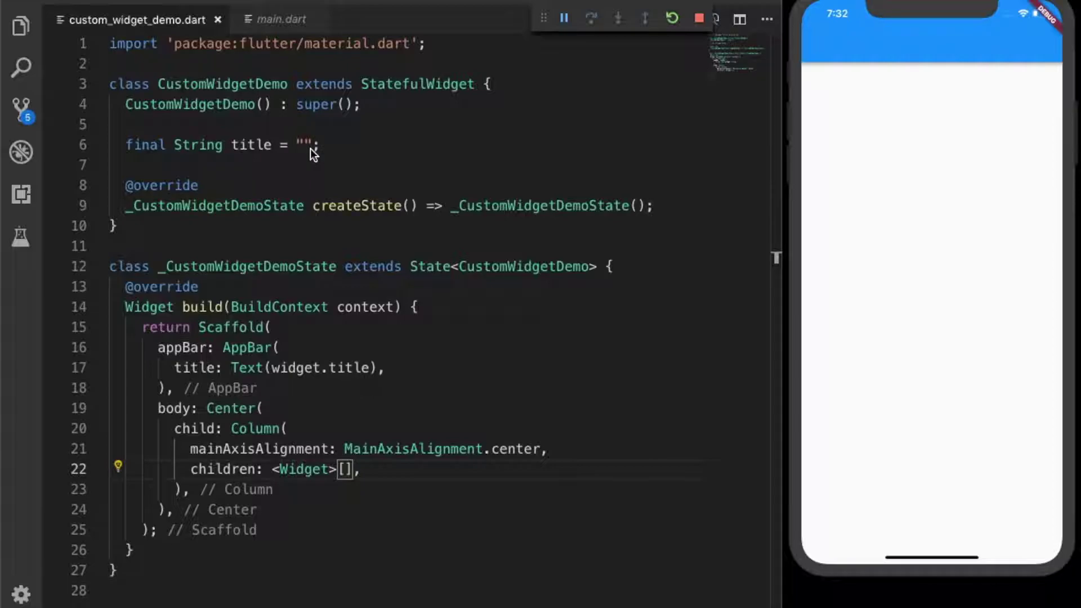
Step: Set the title to 'Custom Widget Demo' and add the caption Text to the children list
{"action": "left_click", "coordinate": [305, 145]}
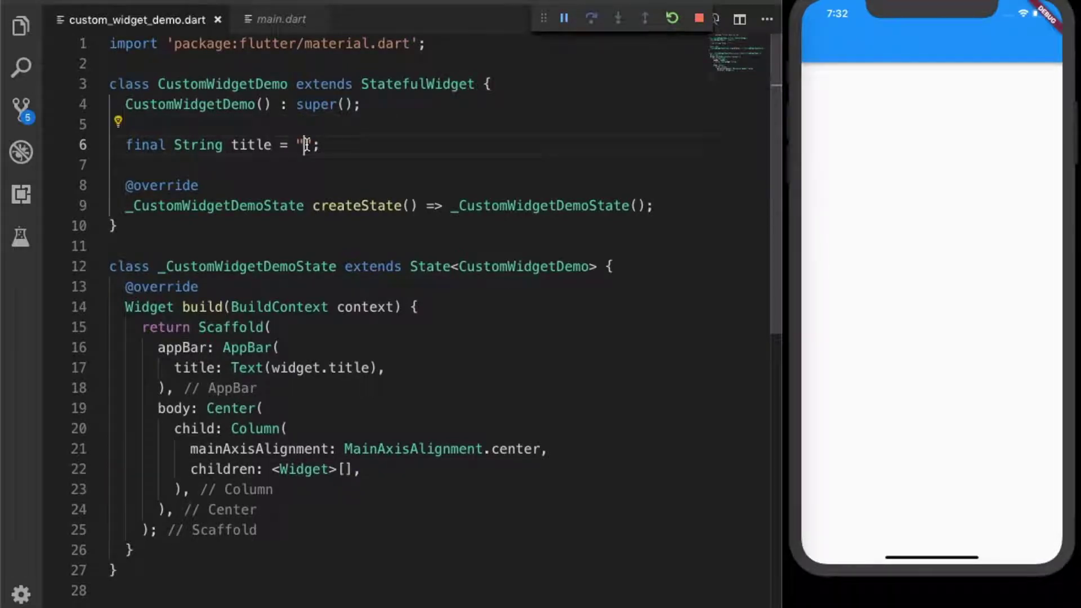
{"action": "type", "text": "Custom Widget"}
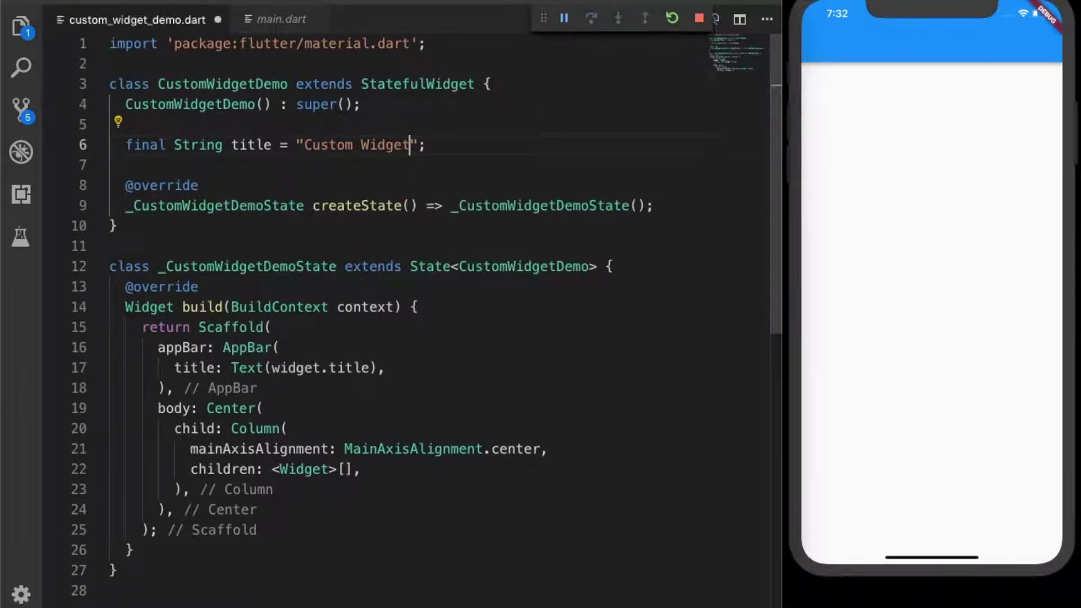
{"action": "type", "text": " Demo"}
{"action": "key", "text": "ctrl+s"}
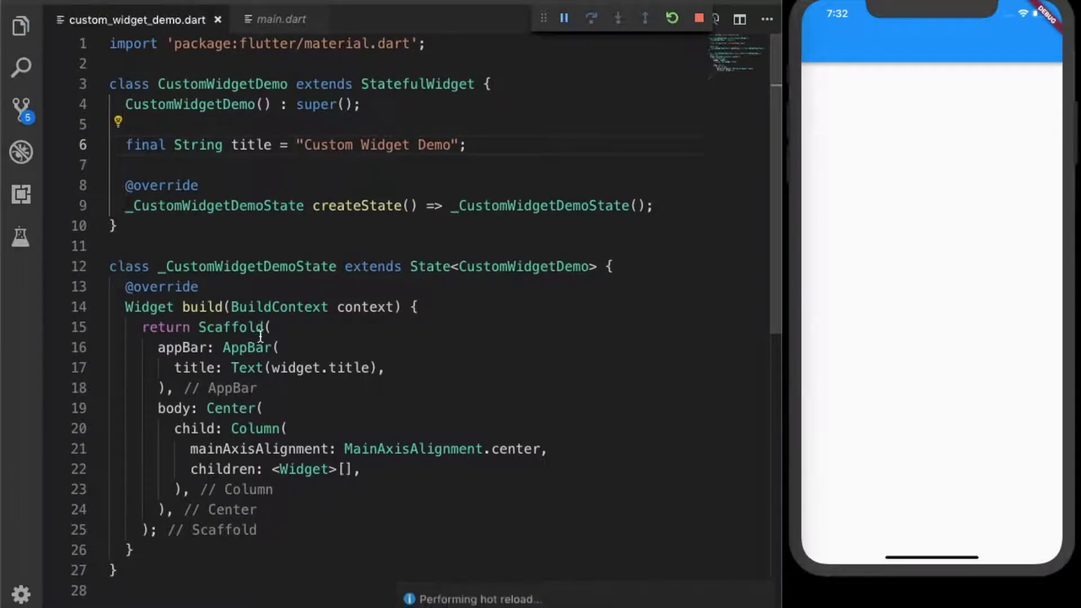
{"action": "left_click", "coordinate": [347, 470]}
{"action": "key", "text": "Return"}
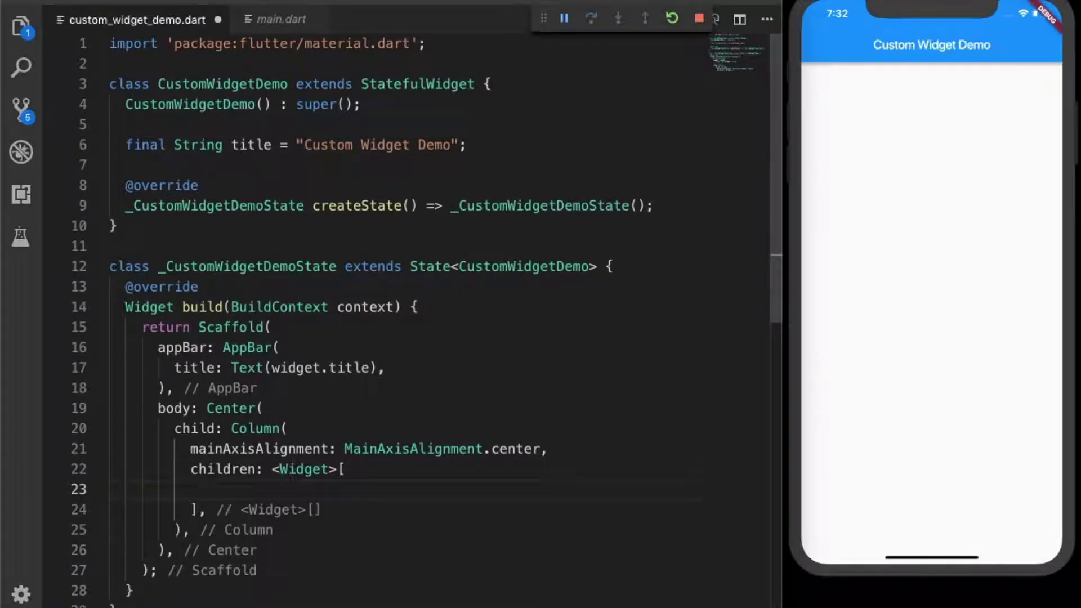
{"action": "type", "text": "Text(\"we are going to create"}
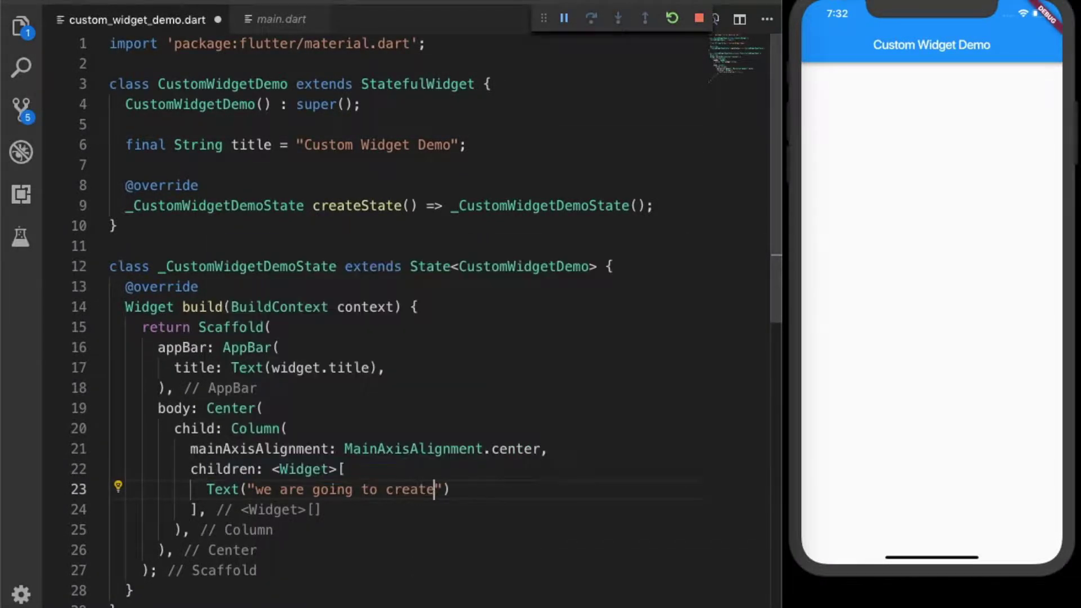
{"action": "type", "text": " a custom button\"),"}
{"action": "key", "text": "ctrl+s"}
Step: Capitalise the caption to 'We are going to create a custom button' and hot-reload
{"action": "left_click", "coordinate": [415, 307]}
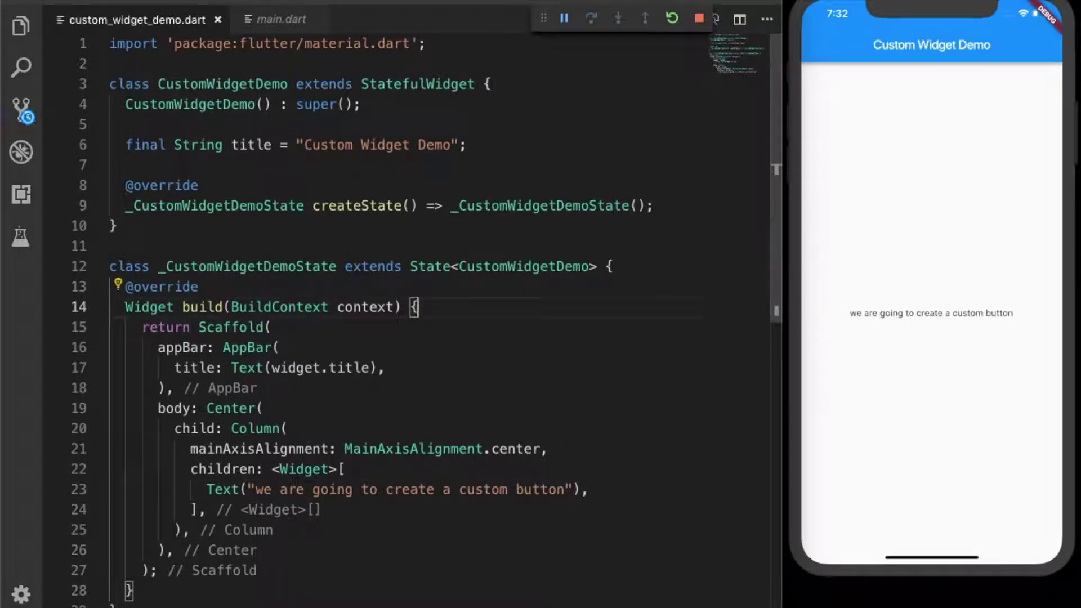
{"action": "left_click", "coordinate": [257, 489]}
{"action": "key", "text": "BackSpace"}
{"action": "type", "text": "W"}
{"action": "key", "text": "ctrl+s"}
{"action": "left_click", "coordinate": [473, 367]}
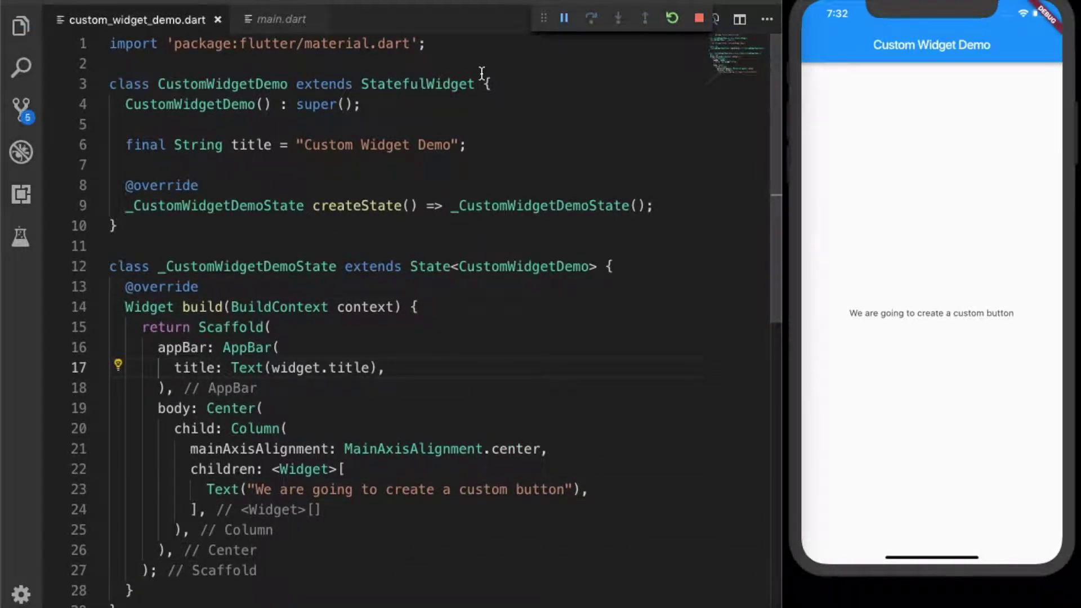
Step: Create an empty custom_button.dart file in the custom_widget folder
{"action": "left_click", "coordinate": [320, 19]}
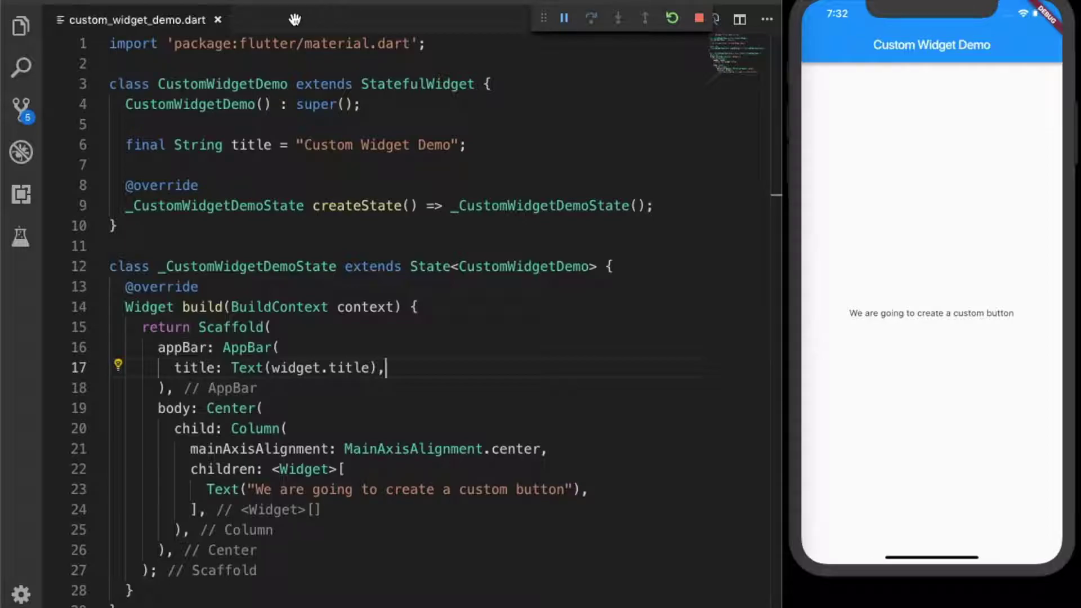
{"action": "left_click", "coordinate": [22, 26]}
{"action": "right_click", "coordinate": [119, 210]}
{"action": "left_click", "coordinate": [157, 220]}
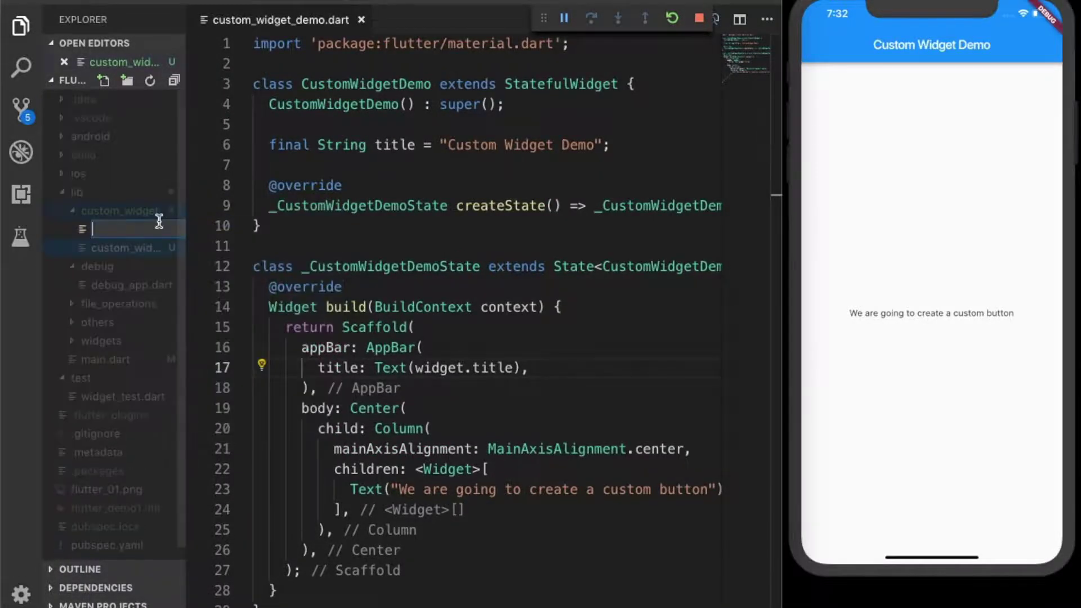
{"action": "type", "text": "custom_button.dart"}
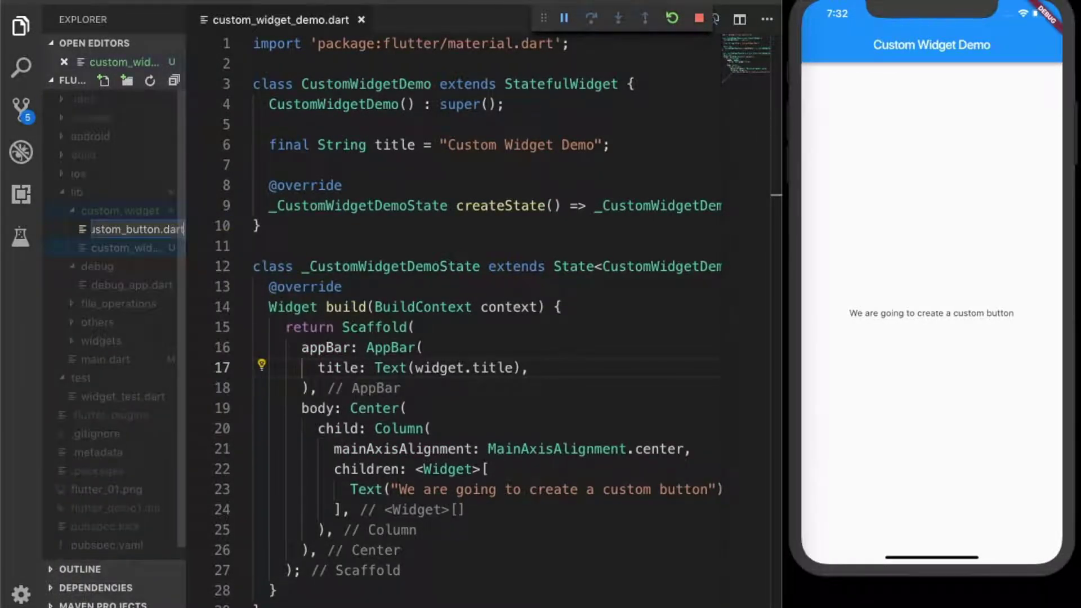
{"action": "key", "text": "Return"}
Step: Add the foundation.dart and material.dart imports to custom_button.dart
{"action": "key", "text": "ctrl+b"}
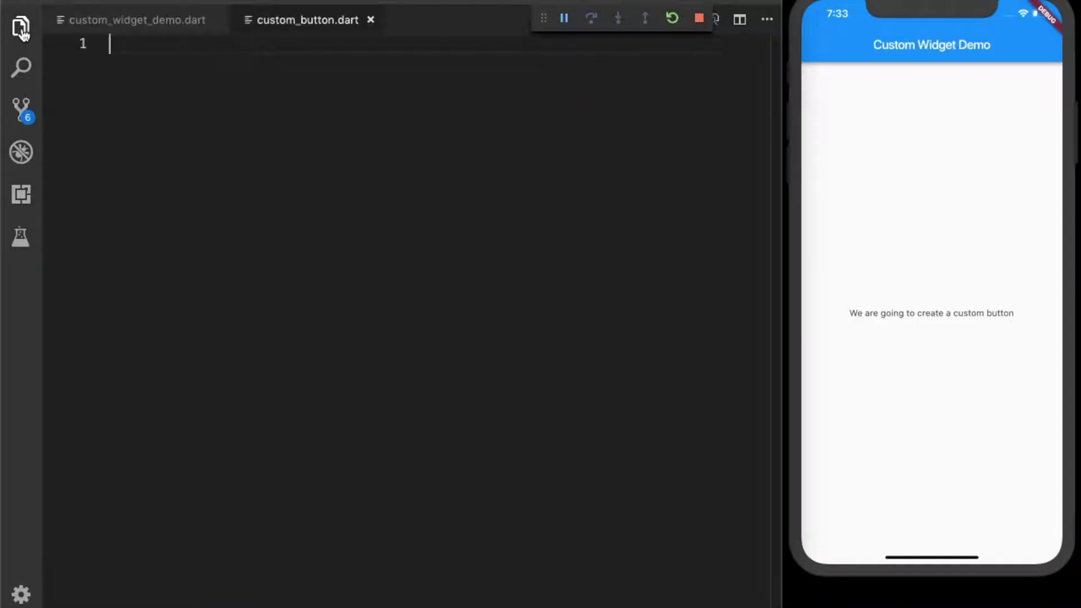
{"action": "type", "text": "import 'founda';"}
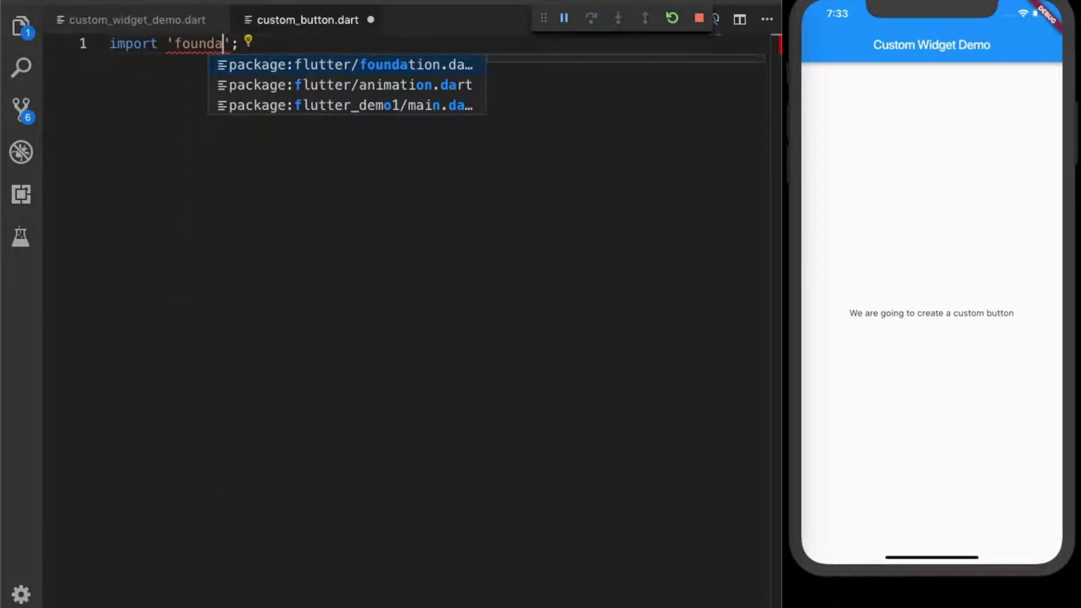
{"action": "key", "text": "Return"}
{"action": "key", "text": "End"}
{"action": "key", "text": "Return"}
{"action": "type", "text": "impo"}
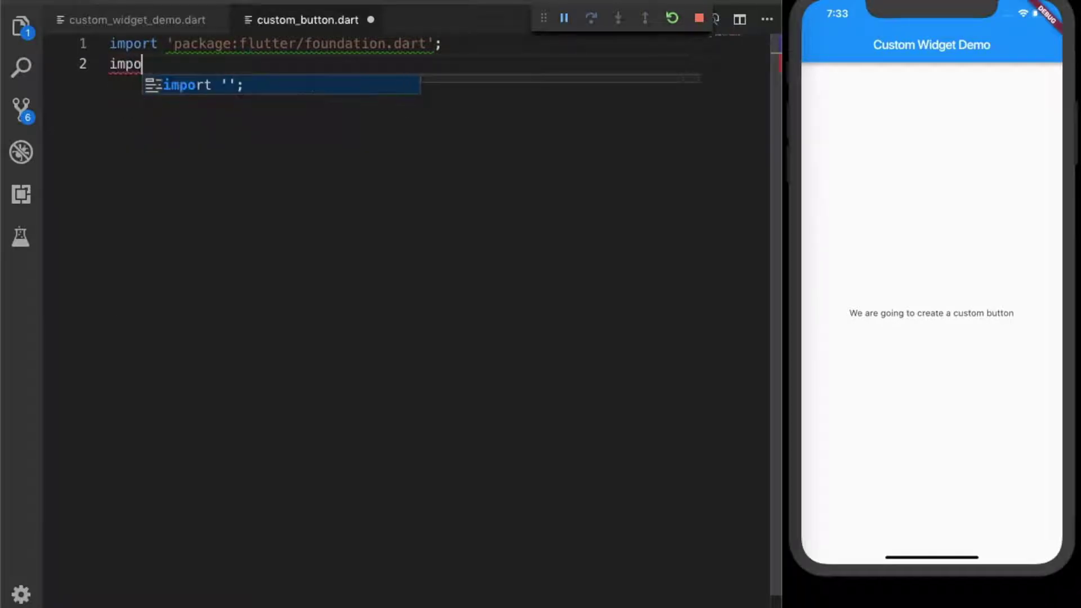
{"action": "key", "text": "Return"}
{"action": "type", "text": "mater"}
{"action": "key", "text": "Return"}
{"action": "key", "text": "End"}
Step: Declare class CustomButton extends StatelessWidget with an empty CustomButton() constructor
{"action": "key", "text": "Return"}
{"action": "key", "text": "Return"}
{"action": "type", "text": "c"}
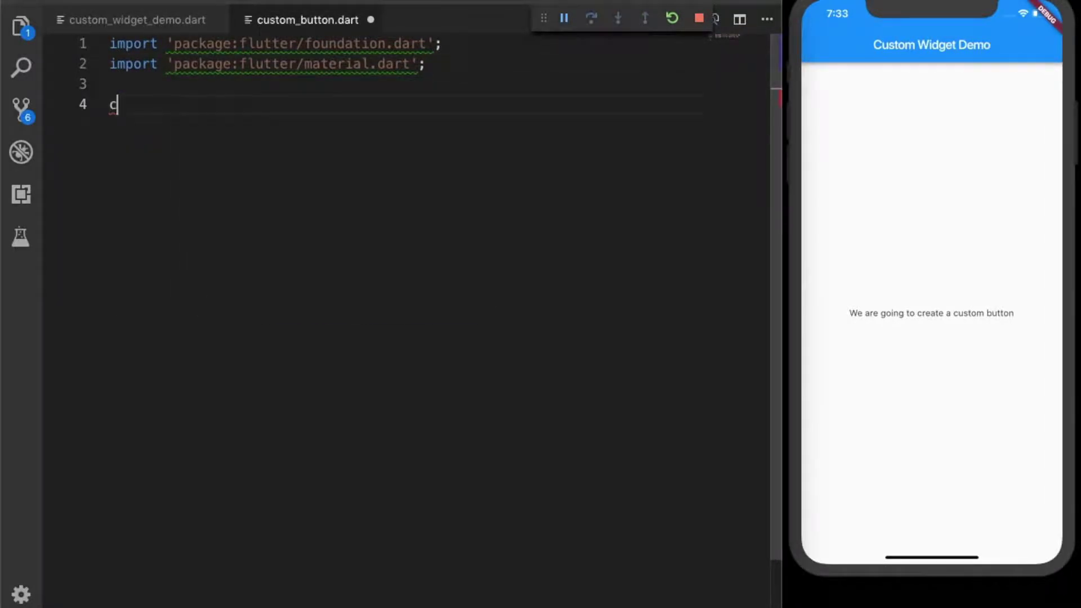
{"action": "type", "text": "lass CustomButton"}
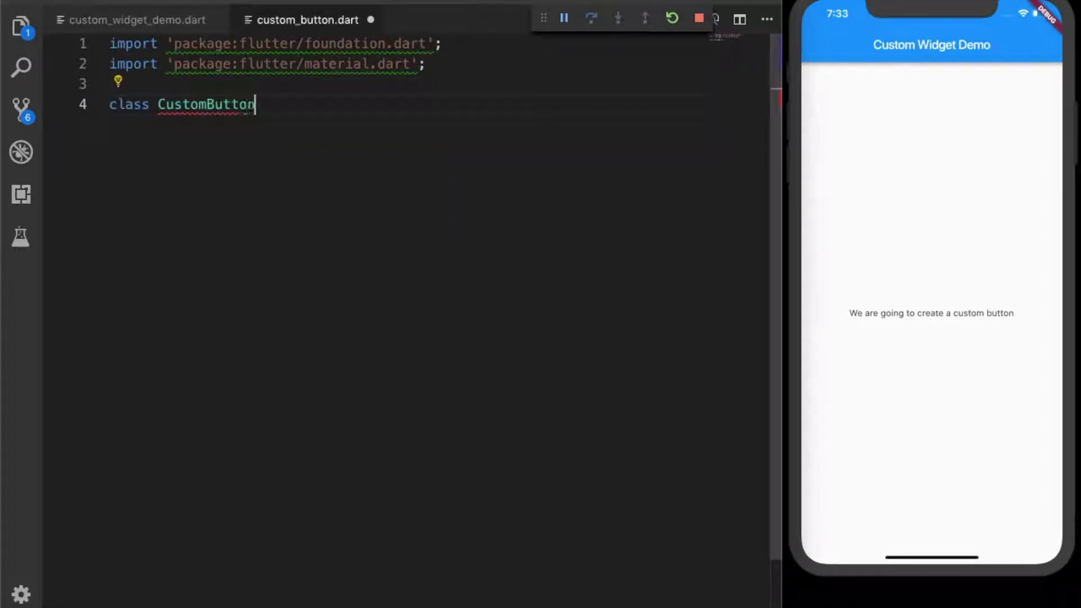
{"action": "type", "text": " extends Statel"}
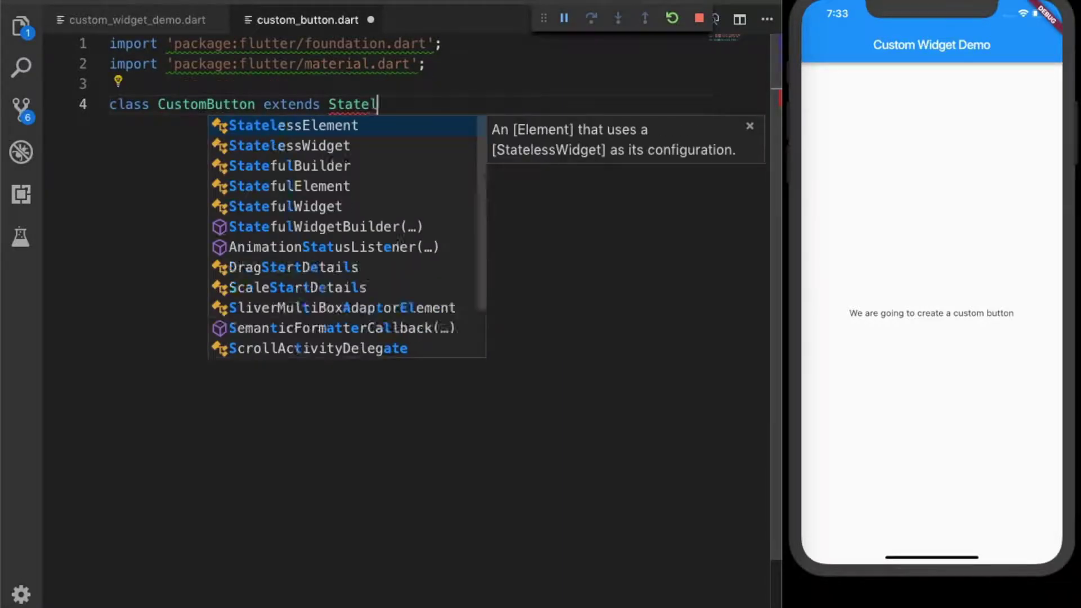
{"action": "type", "text": "ess"}
{"action": "key", "text": "Down"}
{"action": "key", "text": "Return"}
{"action": "type", "text": "{"}
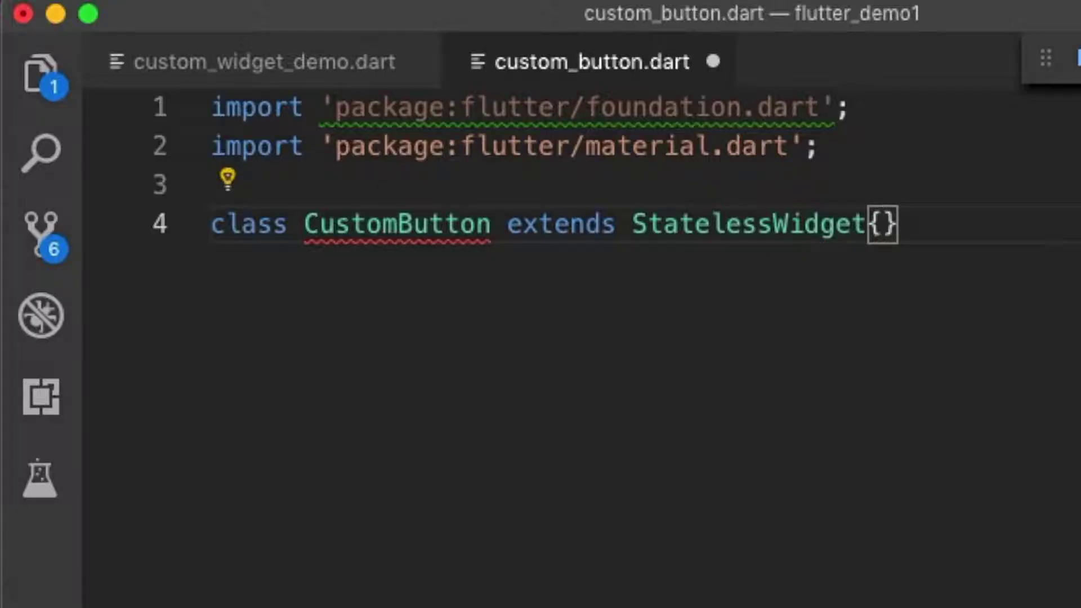
{"action": "key", "text": "Return"}
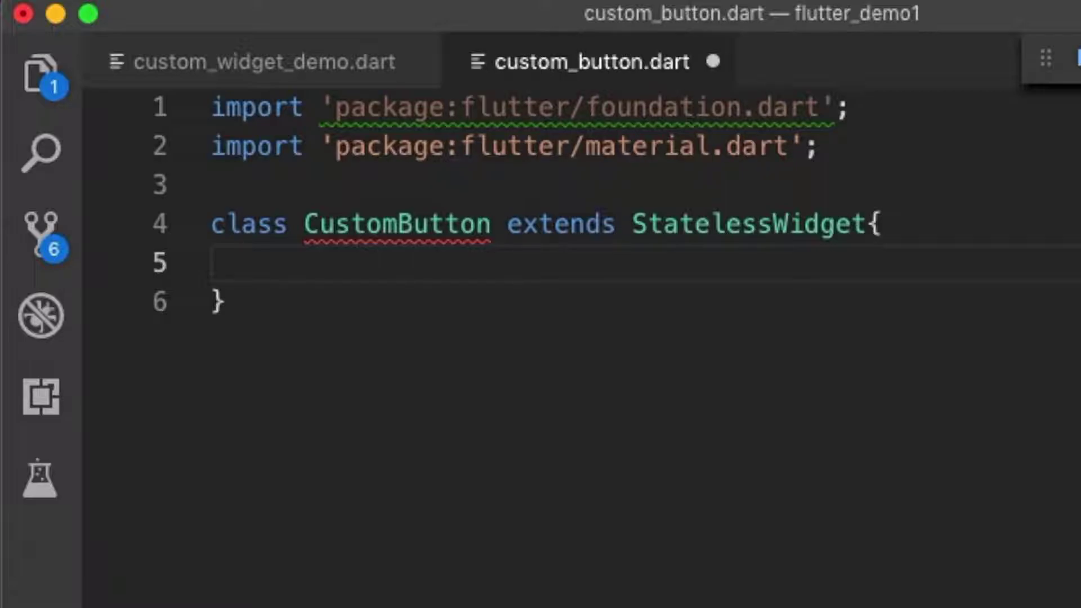
{"action": "type", "text": "Custom"}
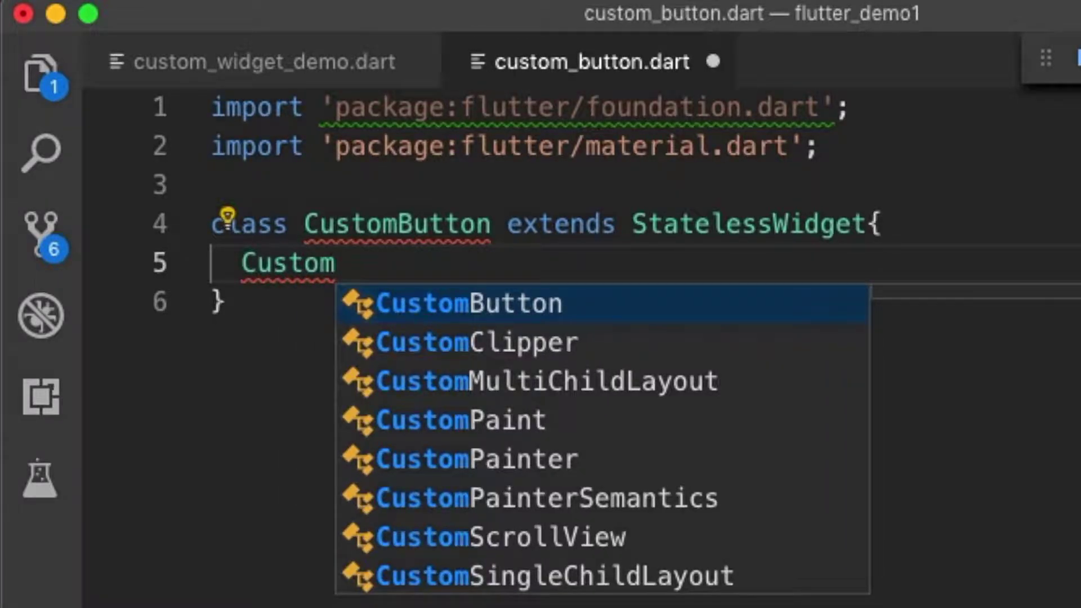
{"action": "key", "text": "Return"}
{"action": "type", "text": ");"}
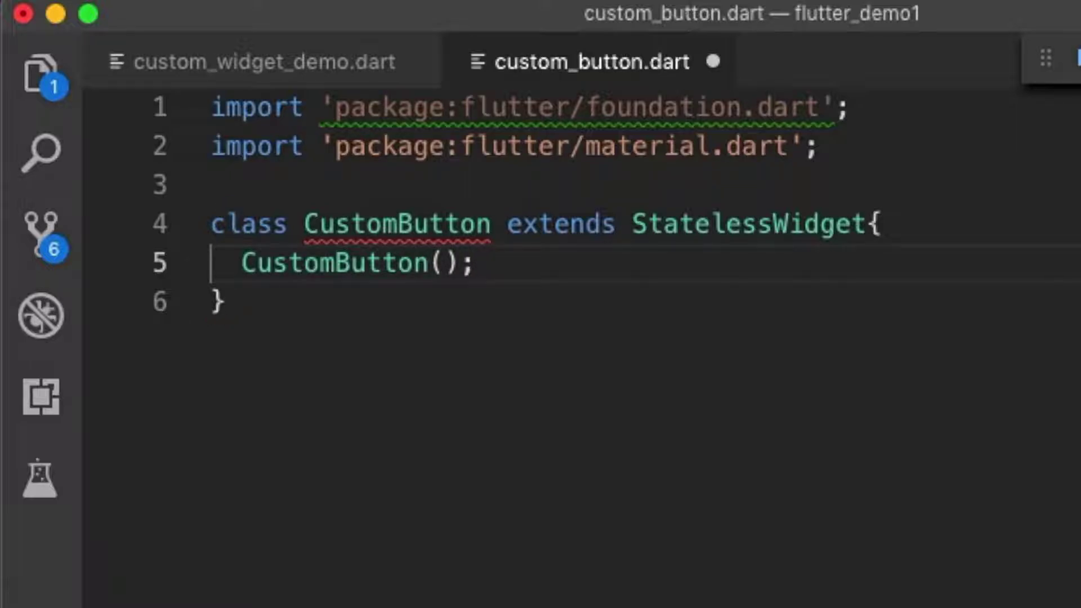
{"action": "key", "text": "Return"}
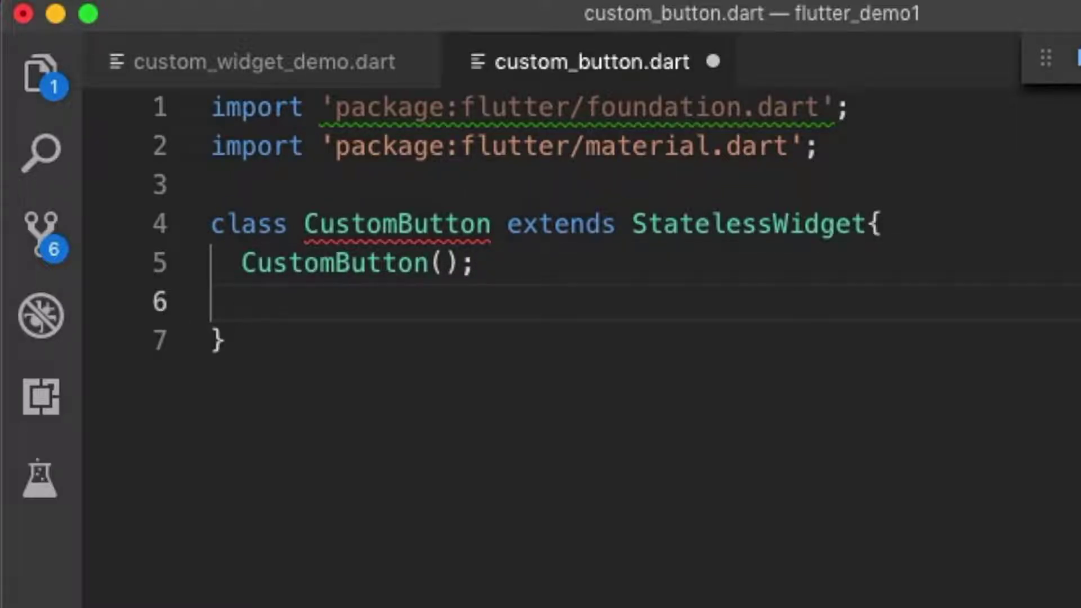
Step: Add a this.onPressed constructor parameter and a GestureTapCallback onPressed field, then save
{"action": "left_click", "coordinate": [442, 263]}
{"action": "type", "text": "th"}
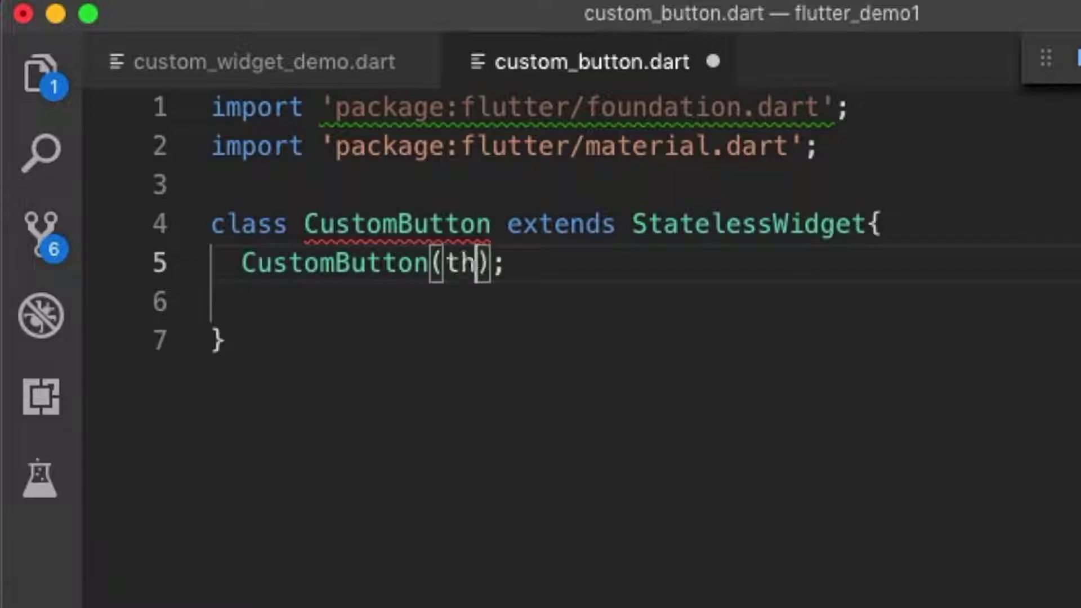
{"action": "type", "text": "is.onP"}
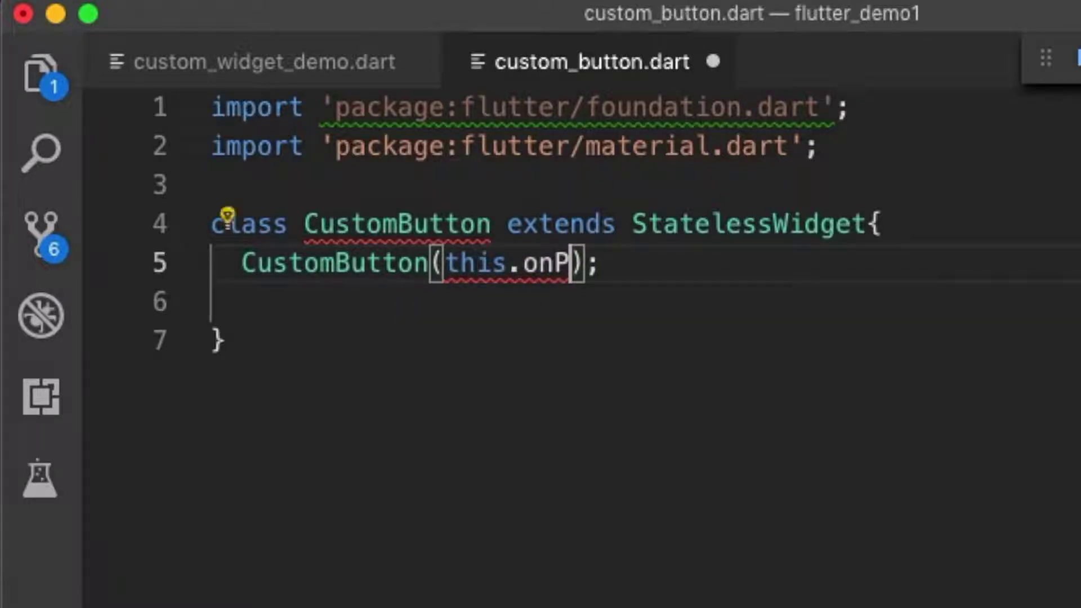
{"action": "type", "text": "ressed"}
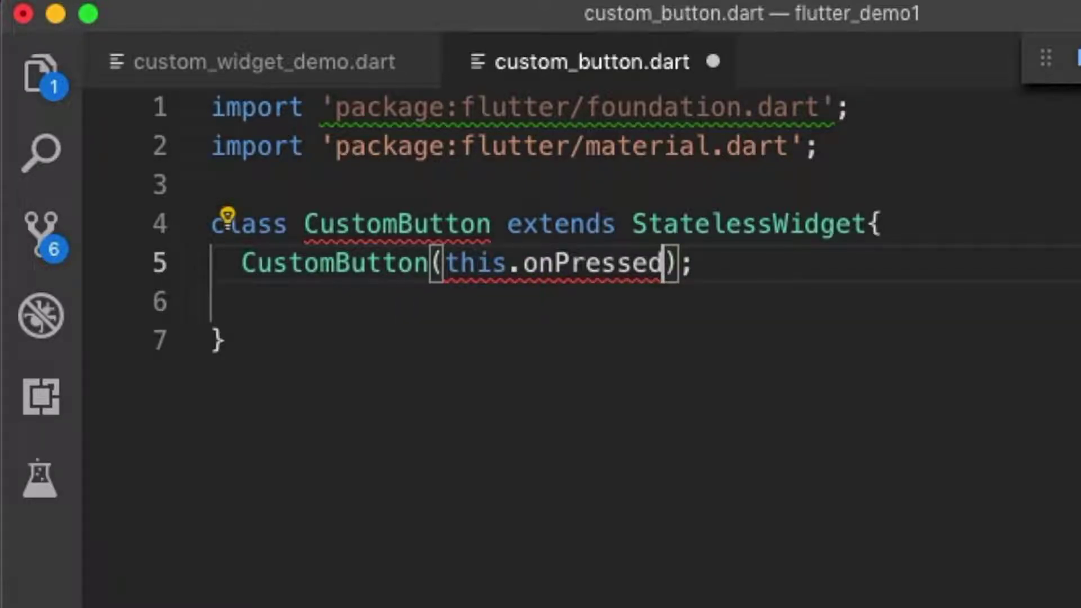
{"action": "key", "text": "Down"}
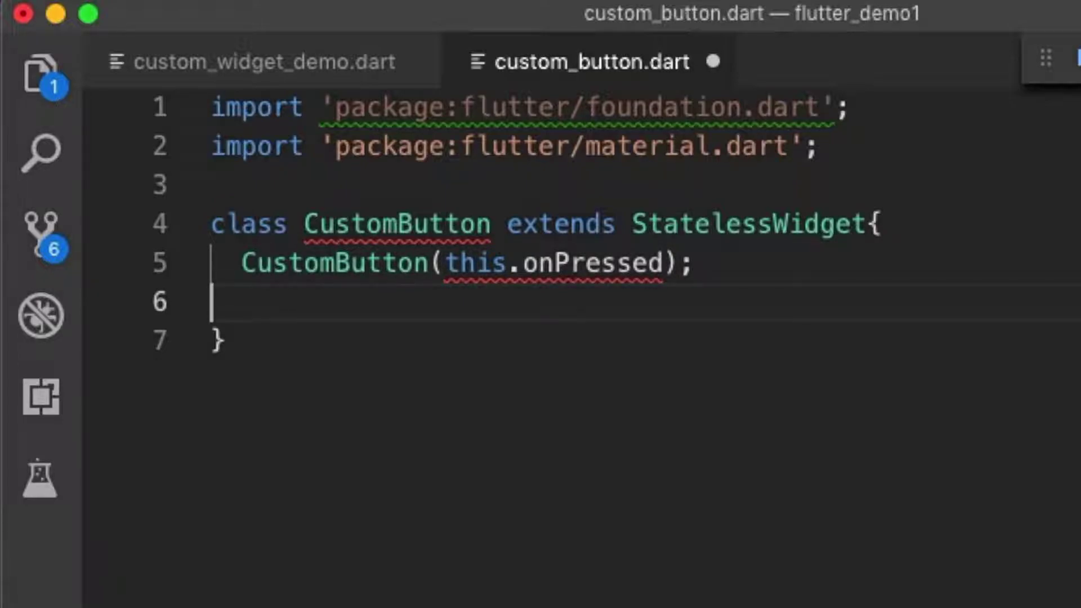
{"action": "type", "text": "gest"}
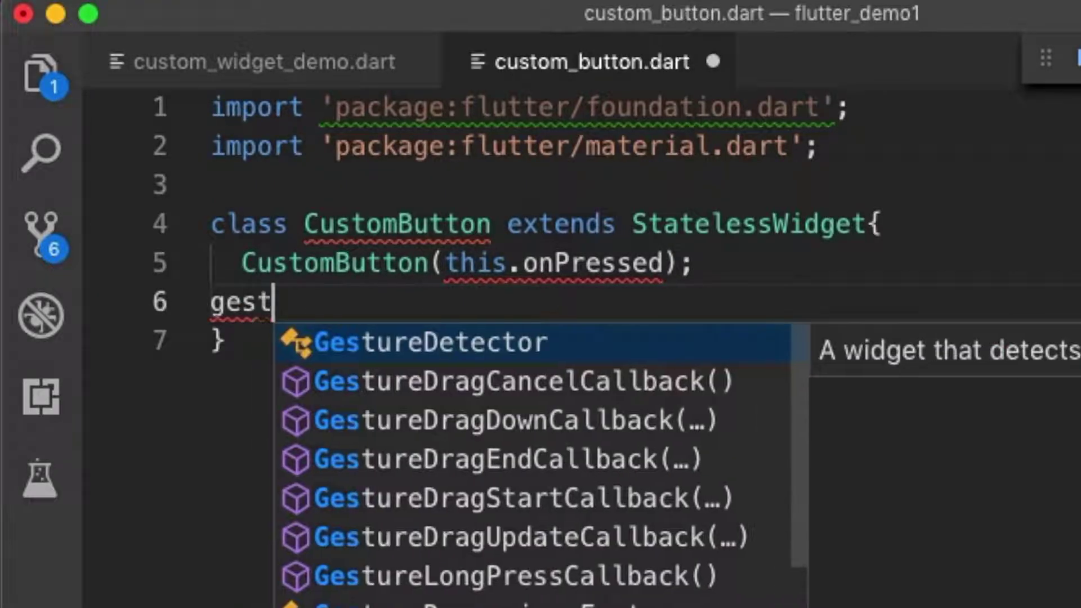
{"action": "type", "text": "ureTapCa"}
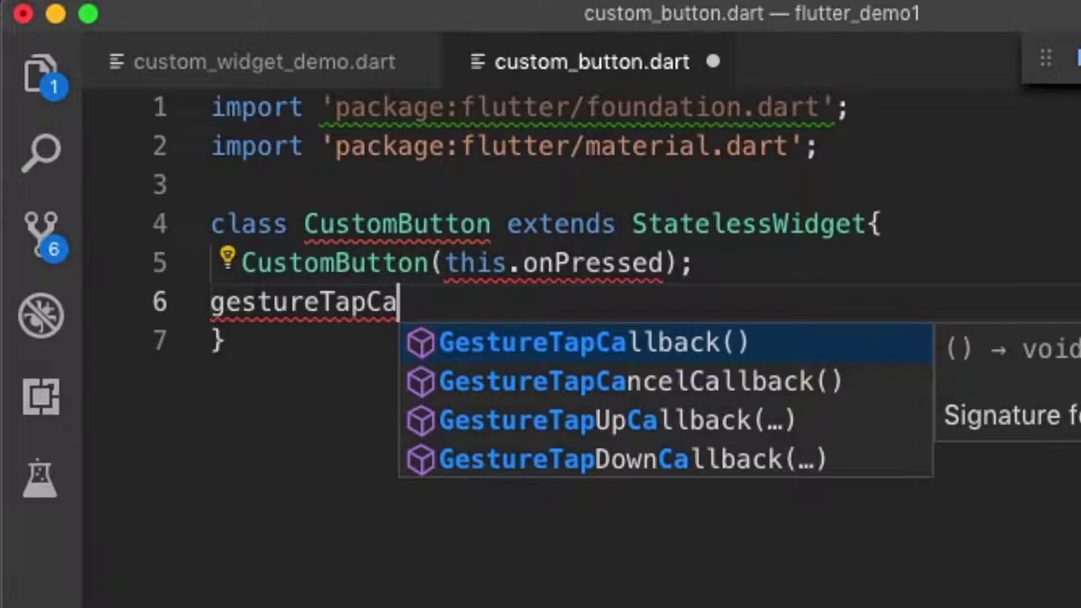
{"action": "key", "text": "Return"}
{"action": "key", "text": "BackSpace"}
{"action": "type", "text": "o"}
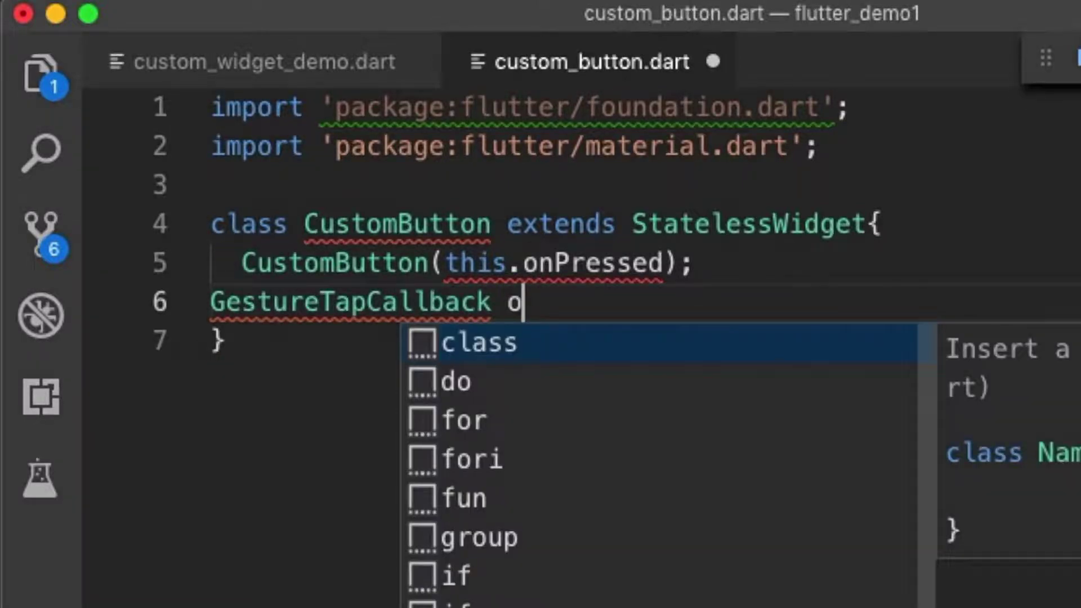
{"action": "type", "text": "nPressed"}
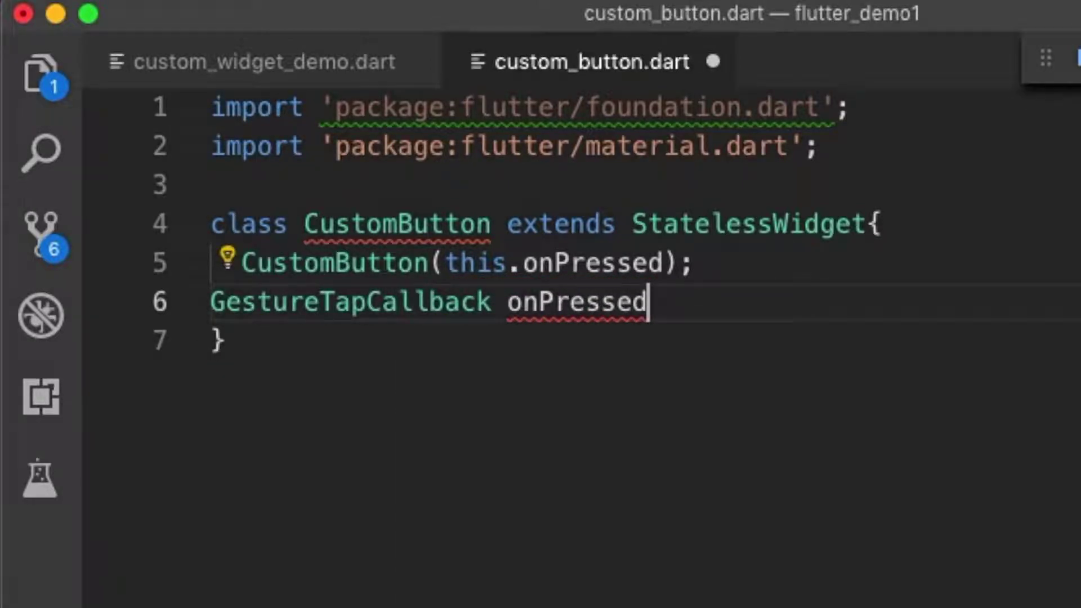
{"action": "type", "text": ";"}
{"action": "key", "text": "super+s"}
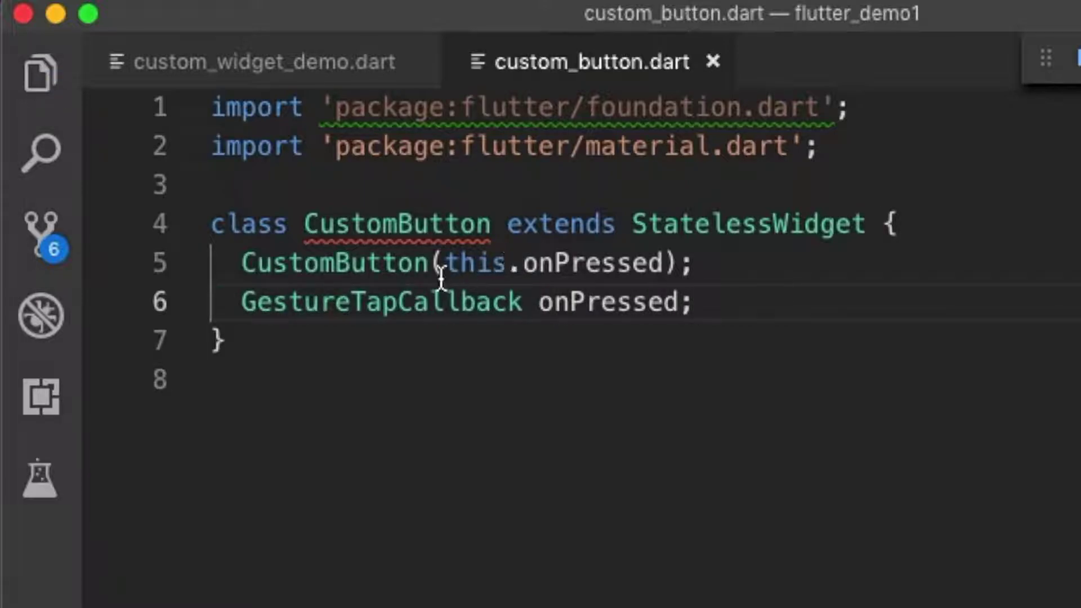
{"action": "left_click", "coordinate": [438, 262]}
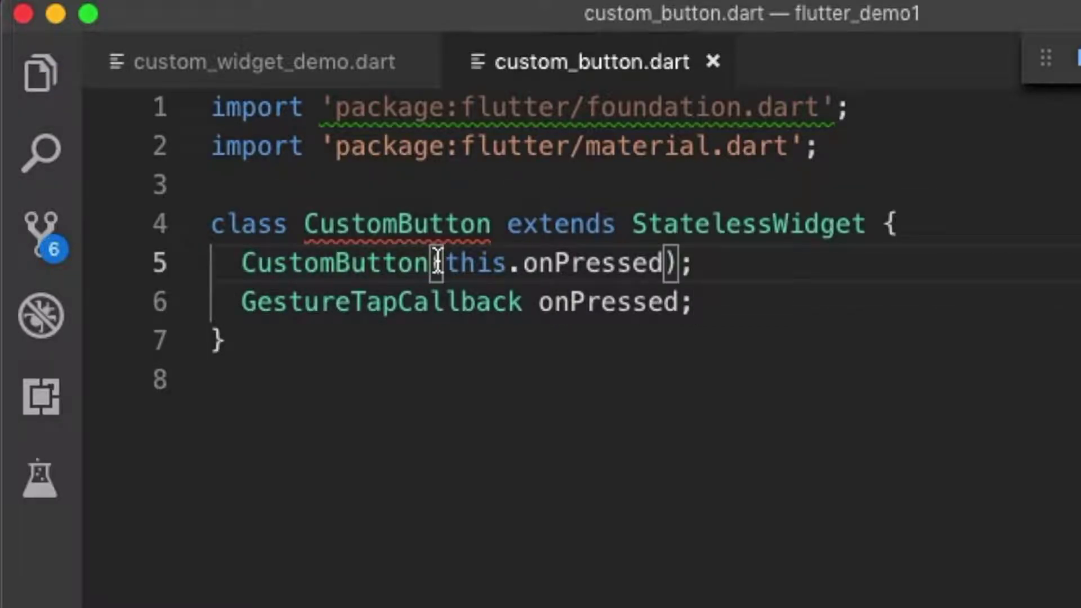
{"action": "type", "text": "{"}
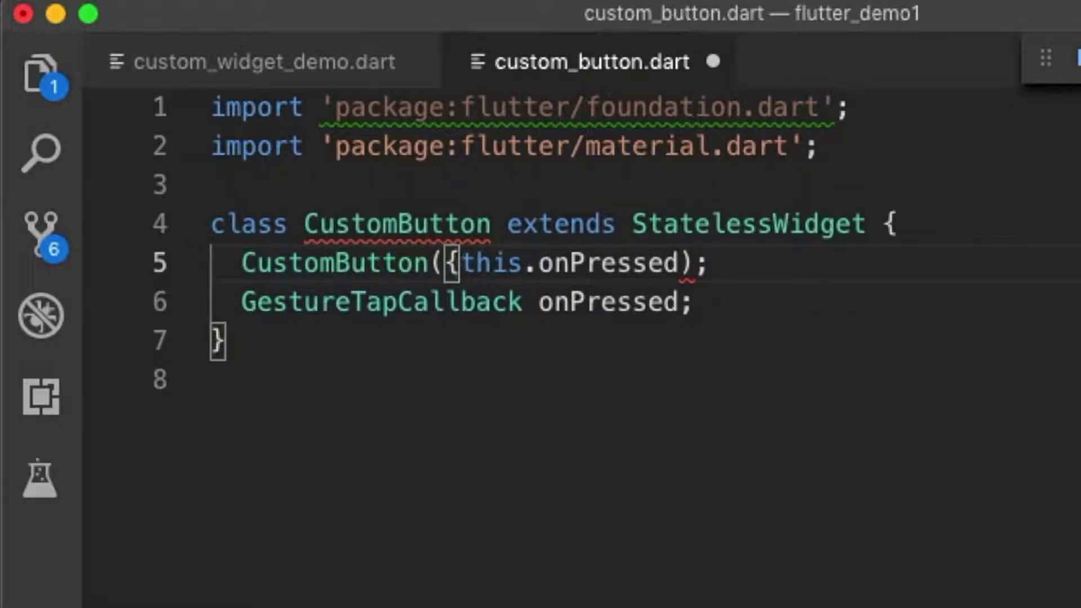
{"action": "left_click", "coordinate": [681, 262]}
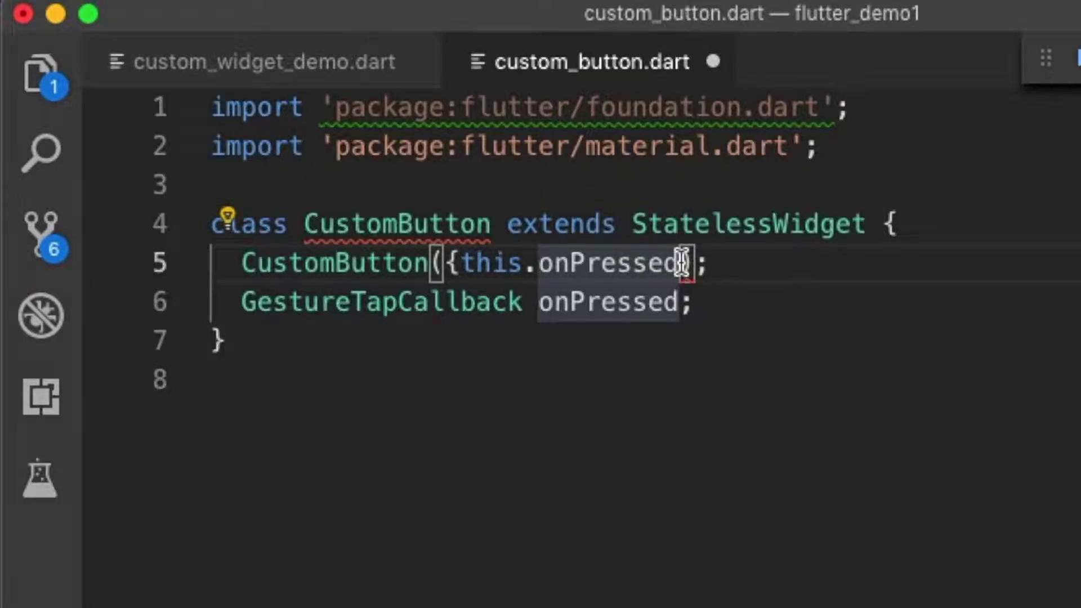
{"action": "type", "text": "}"}
{"action": "left_click", "coordinate": [462, 262]}
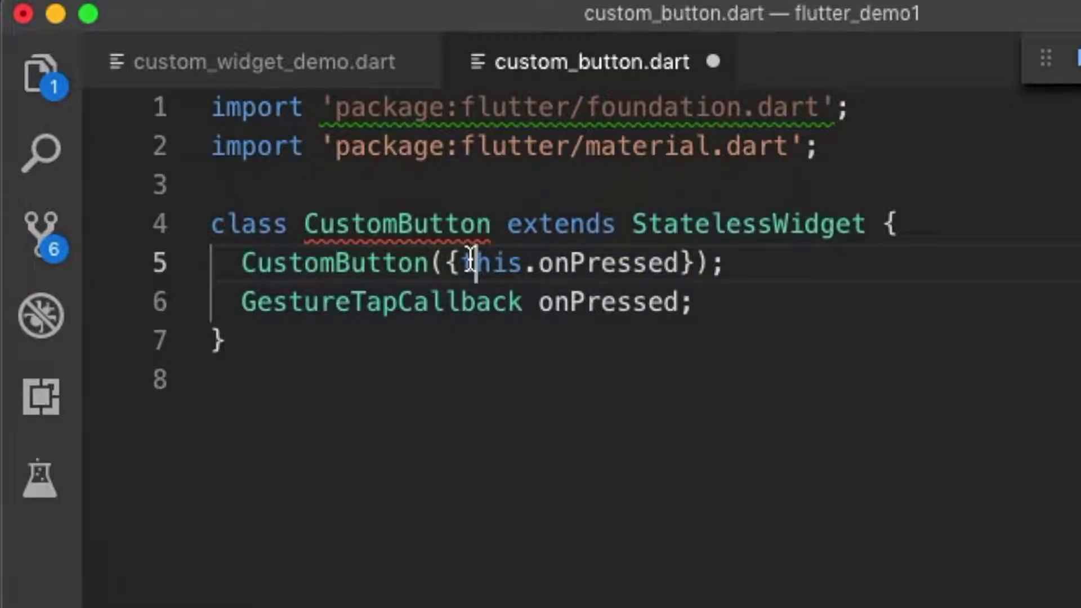
{"action": "key", "text": "ctrl+space"}
{"action": "key", "text": "Escape"}
{"action": "type", "text": "@ "}
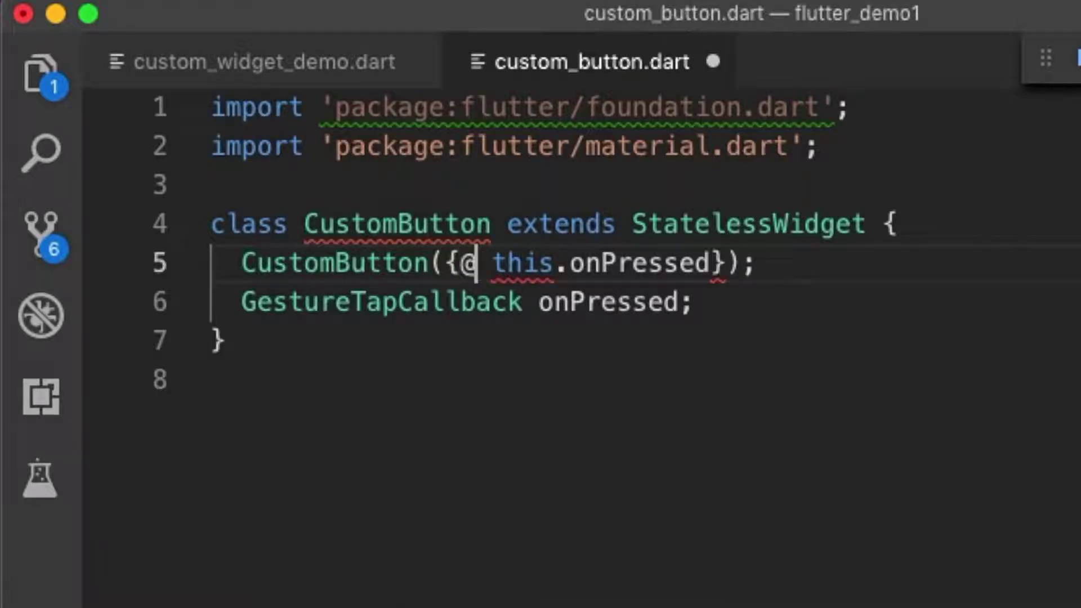
{"action": "type", "text": "requ"}
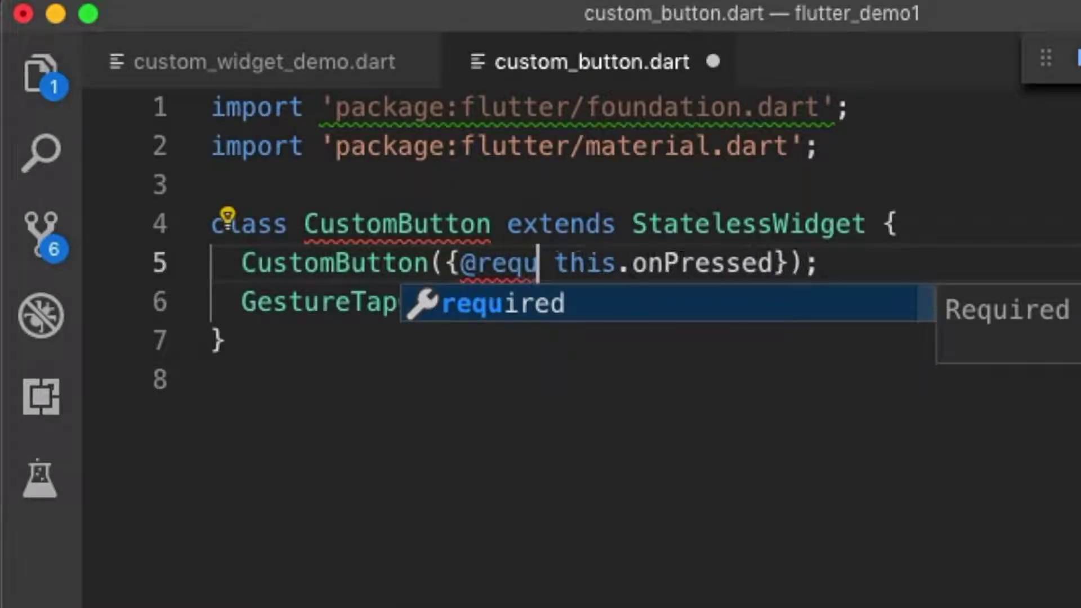
{"action": "type", "text": "ired"}
{"action": "key", "text": "Escape"}
{"action": "key", "text": "super+s"}
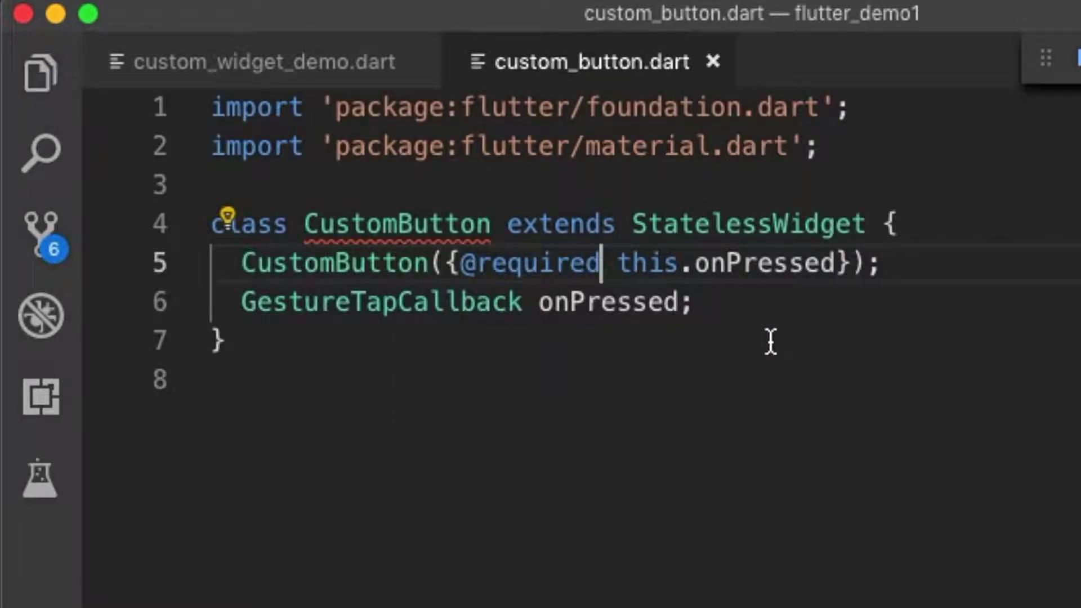
{"action": "left_click", "coordinate": [777, 304]}
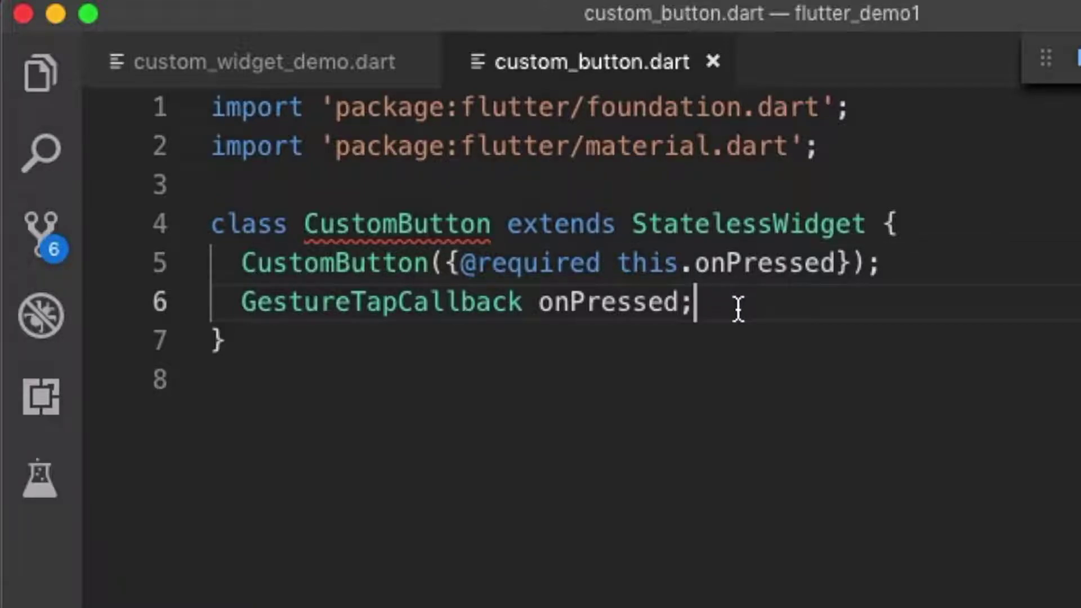
{"action": "key", "text": "Return"}
Step: Add a build override returning Text("Tap Me"), replacing the TODO and null, and save
{"action": "key", "text": "Return"}
{"action": "type", "text": "build"}
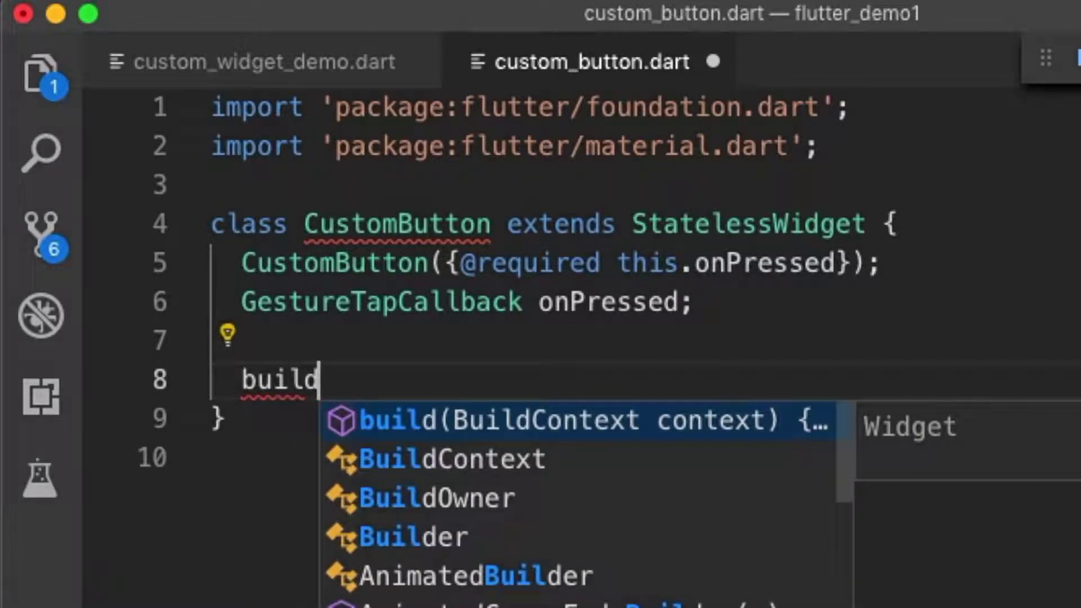
{"action": "key", "text": "Return"}
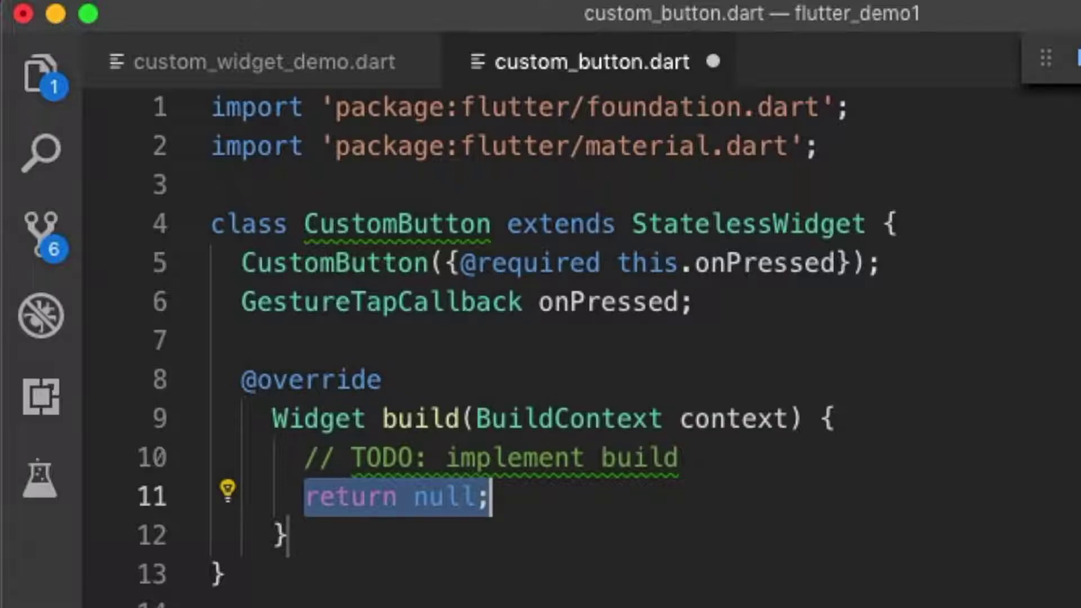
{"action": "key", "text": "Right"}
{"action": "triple_click", "coordinate": [446, 457]}
{"action": "key", "text": "BackSpace"}
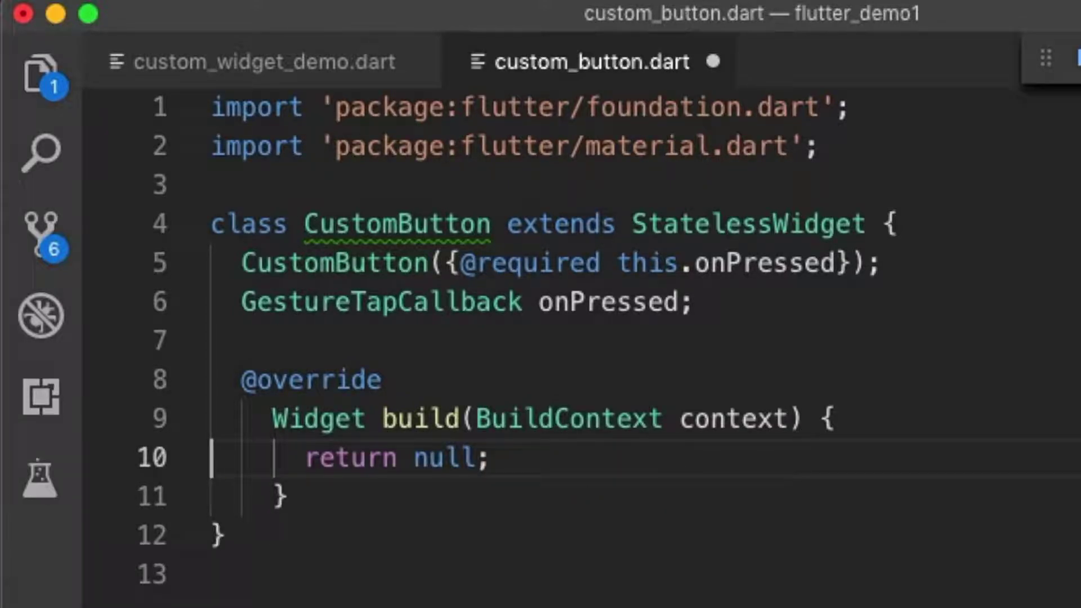
{"action": "key", "text": "BackSpace"}
{"action": "key", "text": "BackSpace"}
{"action": "key", "text": "BackSpace"}
{"action": "key", "text": "BackSpace"}
{"action": "key", "text": "BackSpace"}
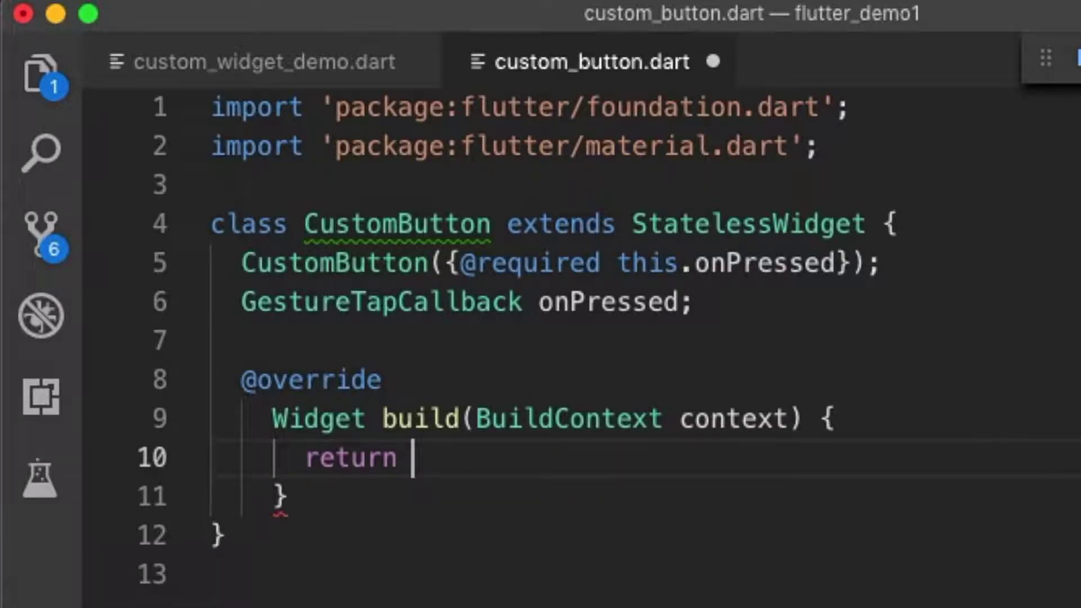
{"action": "type", "text": "Text"}
{"action": "key", "text": "Escape"}
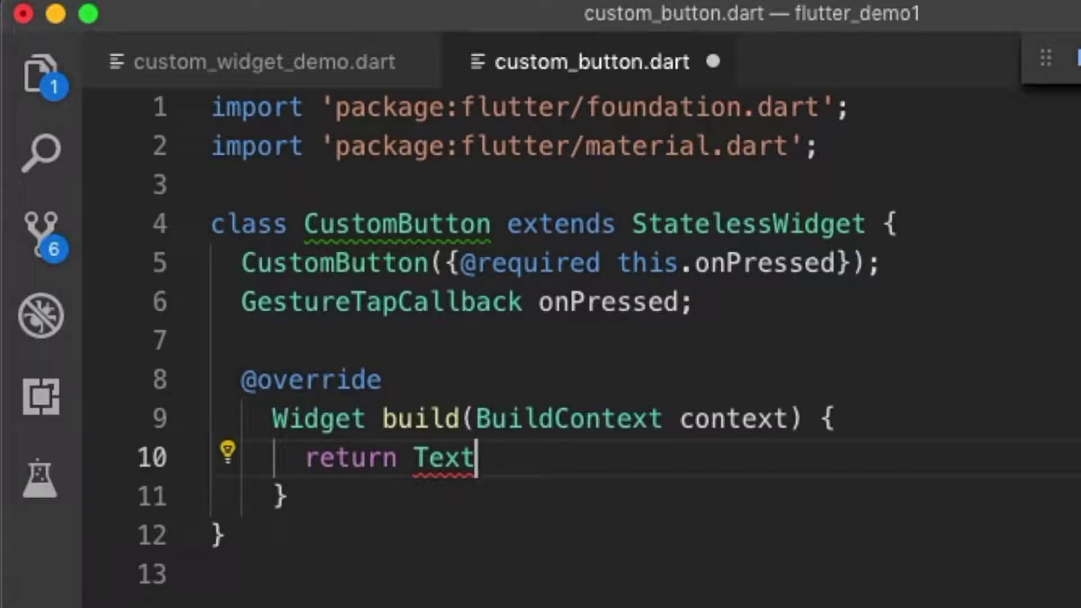
{"action": "type", "text": "(\"Tap me\");"}
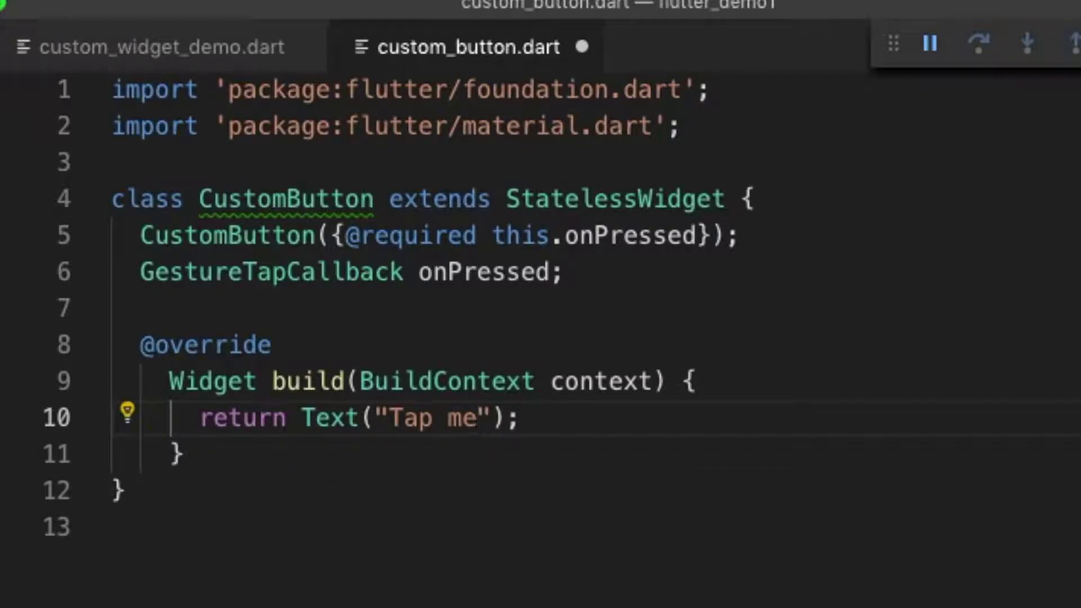
{"action": "key", "text": "BackSpace"}
{"action": "key", "text": "BackSpace"}
{"action": "type", "text": "Me"}
{"action": "key", "text": "ctrl+s"}
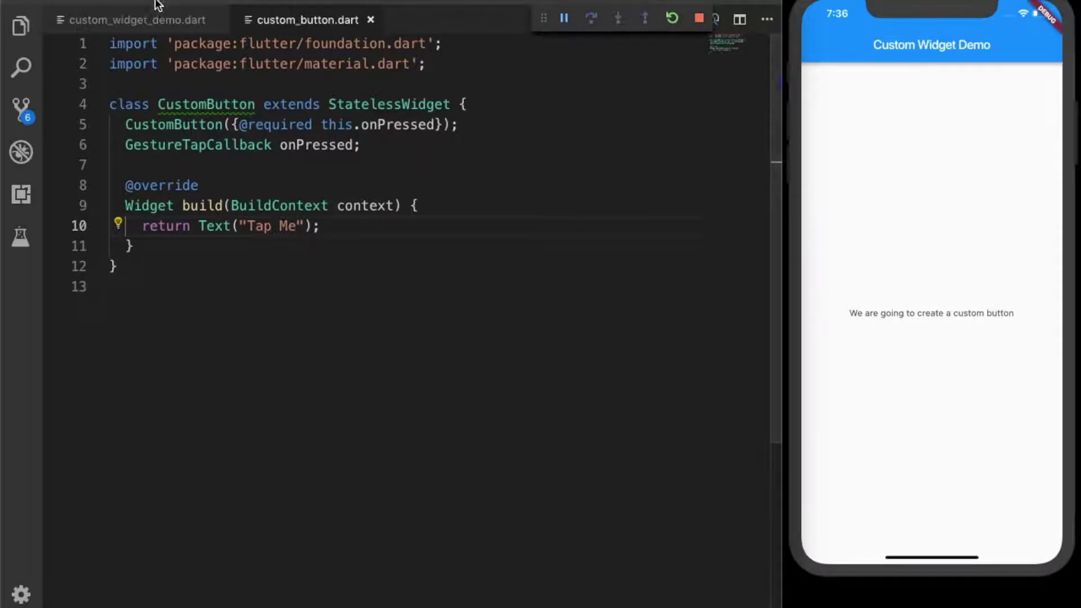
Step: Import 'custom_button.dart' at the top of custom_widget_demo.dart
{"action": "left_click", "coordinate": [150, 19]}
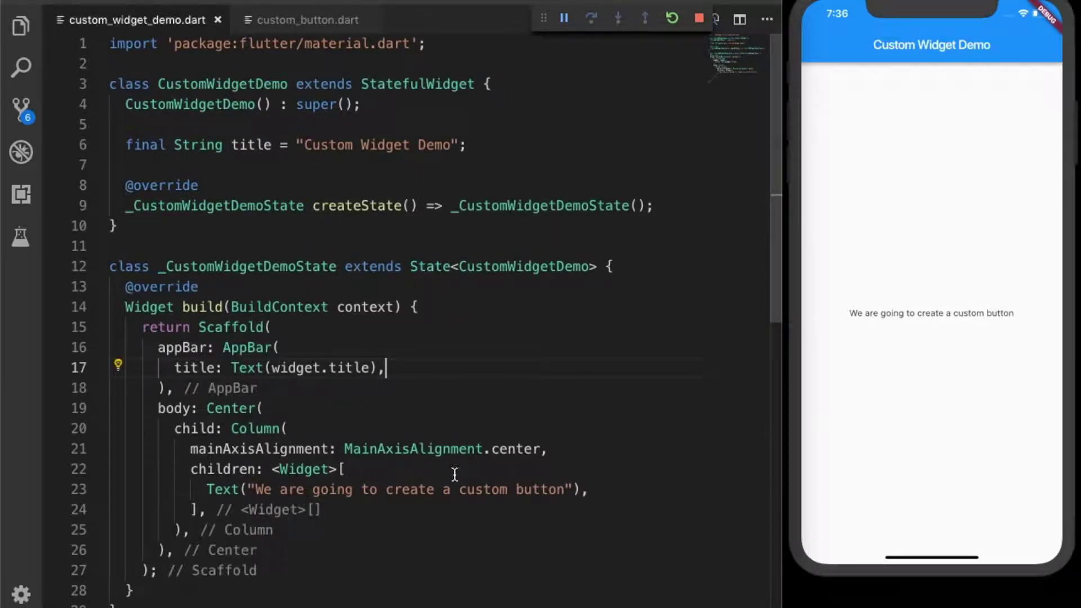
{"action": "left_click", "coordinate": [364, 66]}
{"action": "type", "text": "po"}
{"action": "key", "text": "Return"}
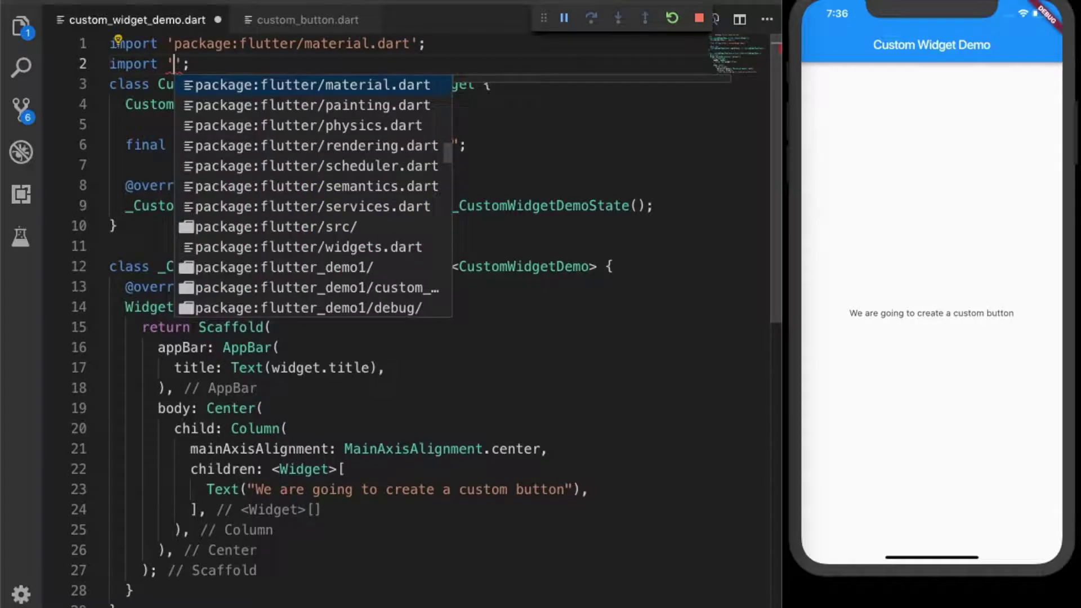
{"action": "type", "text": "Cust"}
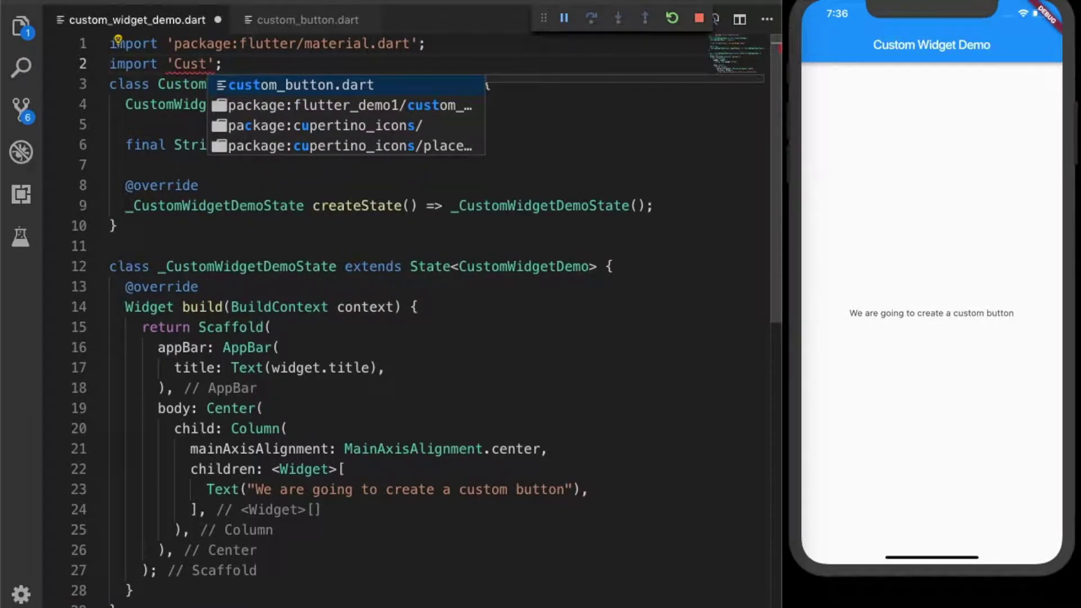
{"action": "key", "text": "Return"}
{"action": "key", "text": "Return"}
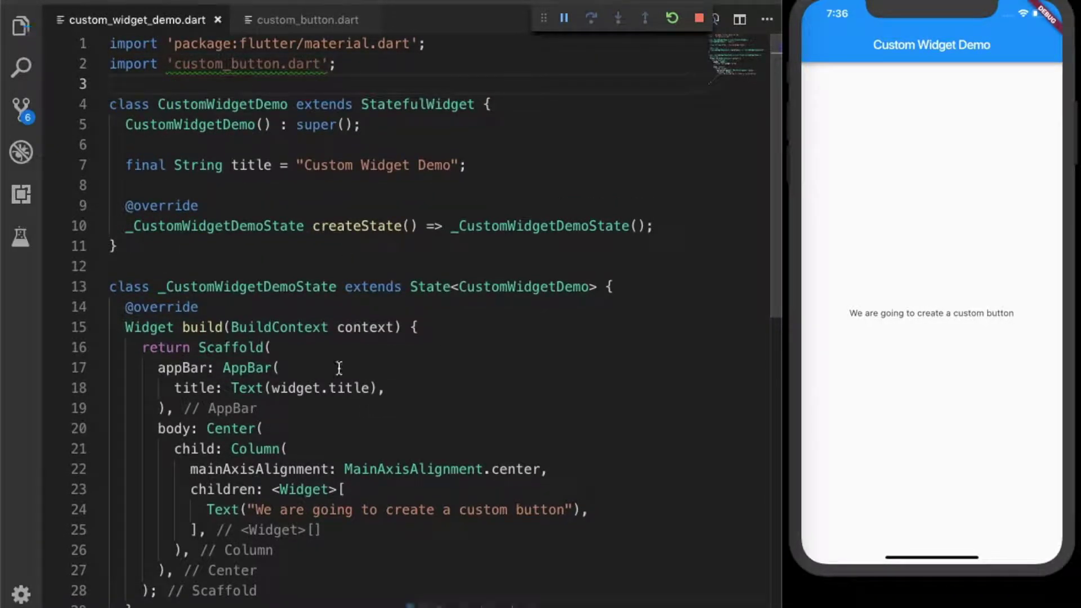
Step: Add CustomButton after the caption with an onPressed printing "Tapped Me", and save
{"action": "left_click", "coordinate": [609, 508]}
{"action": "key", "text": "Return"}
{"action": "type", "text": "Custom"}
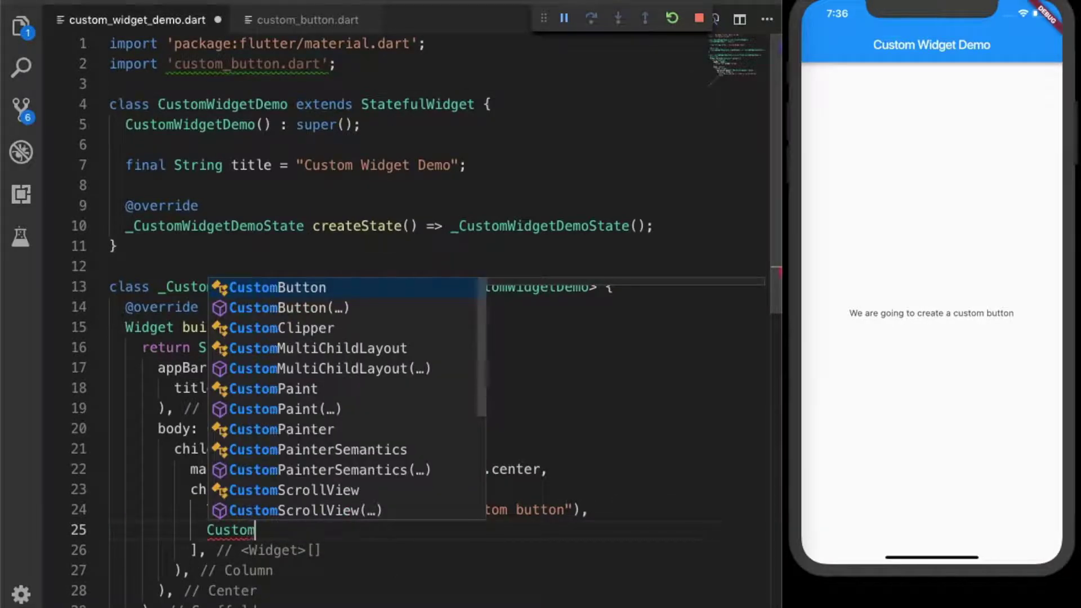
{"action": "key", "text": "Return"}
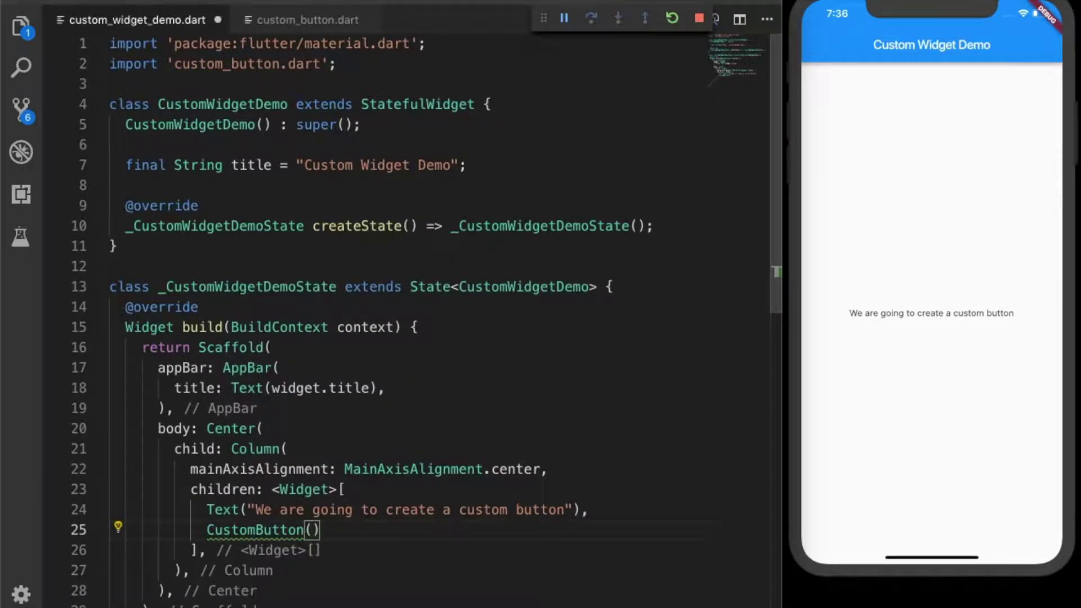
{"action": "type", "text": "on"}
{"action": "key", "text": "Return"}
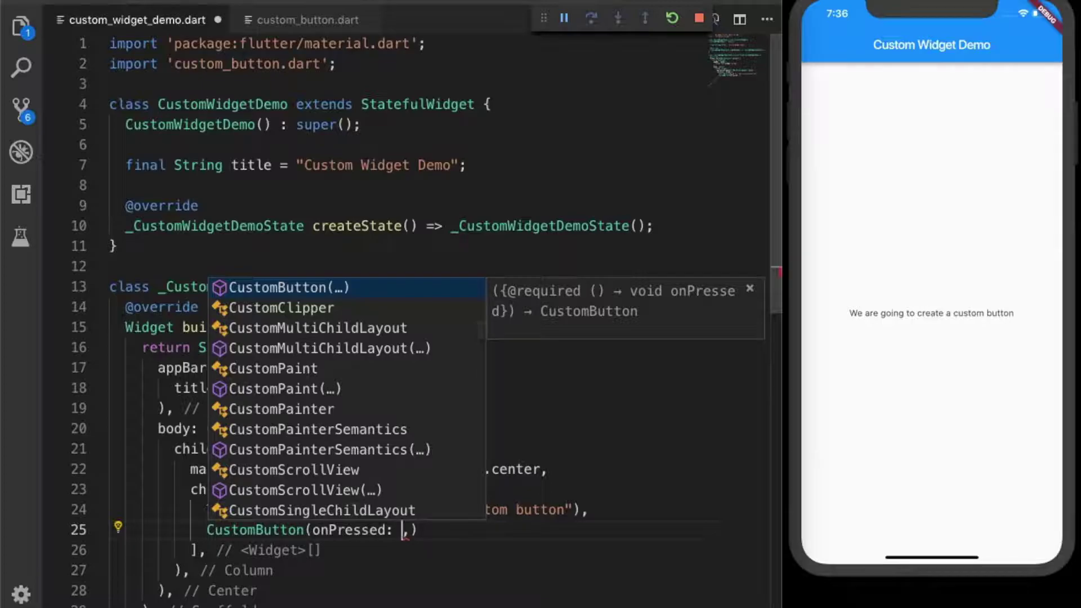
{"action": "type", "text": "(){"}
{"action": "key", "text": "Return"}
{"action": "type", "text": "pri"}
{"action": "key", "text": "Return"}
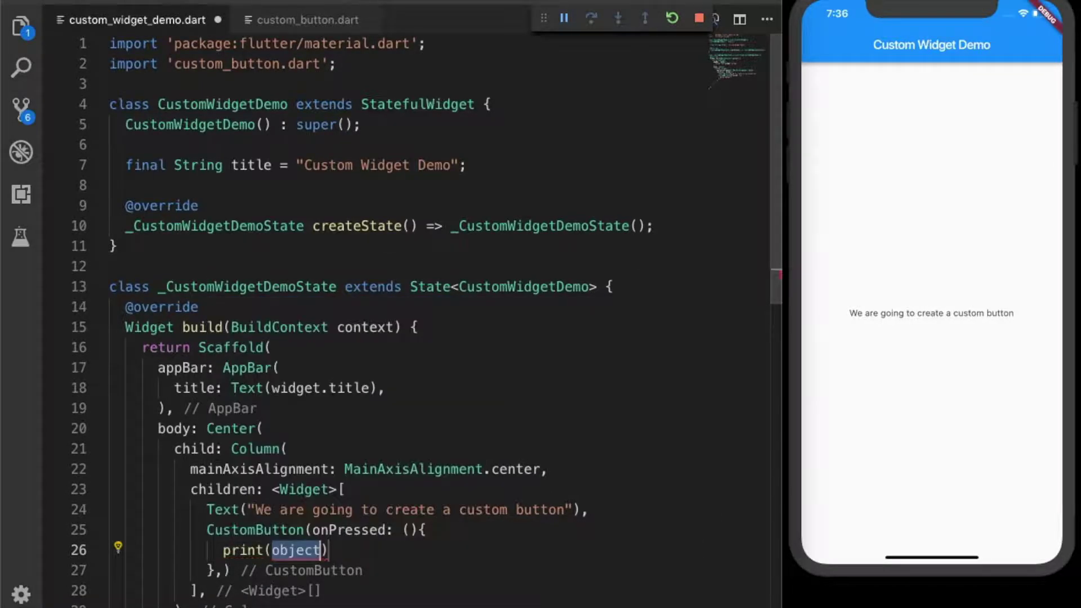
{"action": "type", "text": "\""}
{"action": "type", "text": "Tapped"}
{"action": "key", "text": "BackSpace"}
{"action": "key", "text": "BackSpace"}
{"action": "key", "text": "BackSpace"}
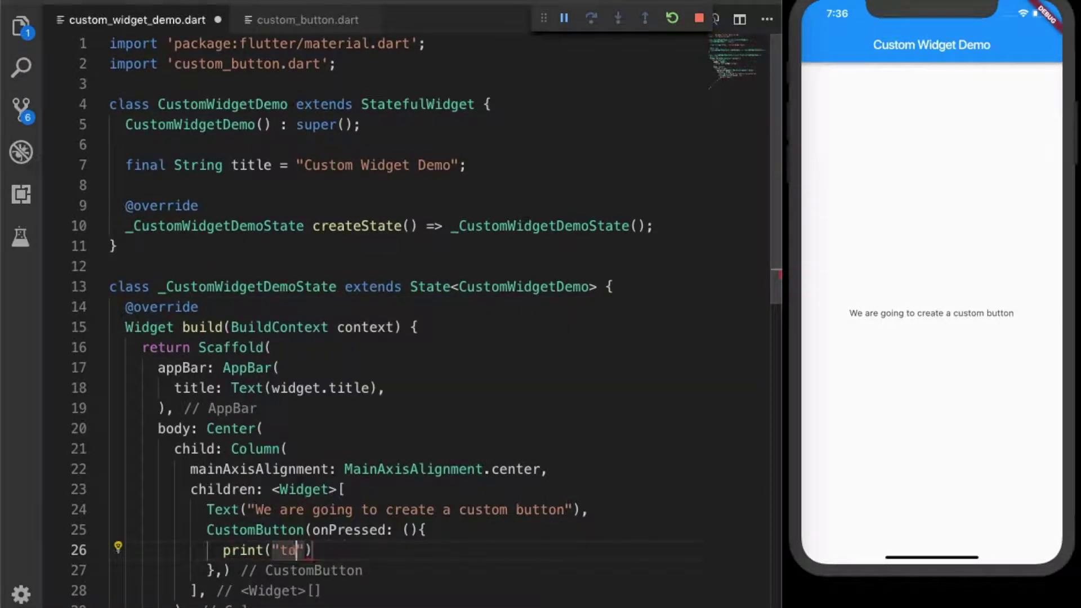
{"action": "type", "text": "pped Me\");"}
{"action": "key", "text": "ctrl+s"}
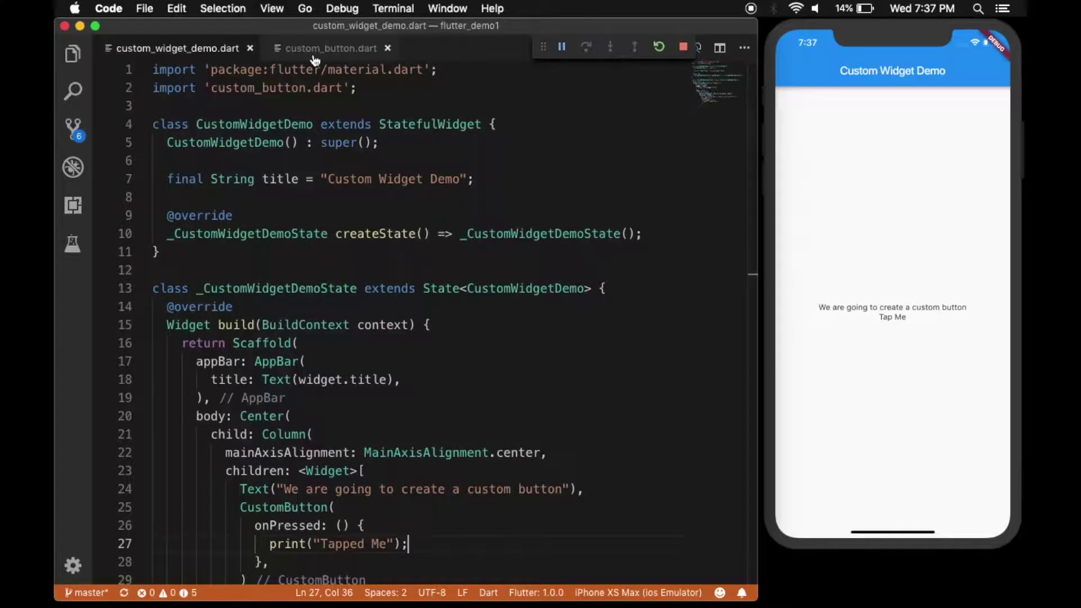
Step: Open the debug output panel and tap Tap Me in the simulator to check for logs
{"action": "left_click", "coordinate": [326, 47]}
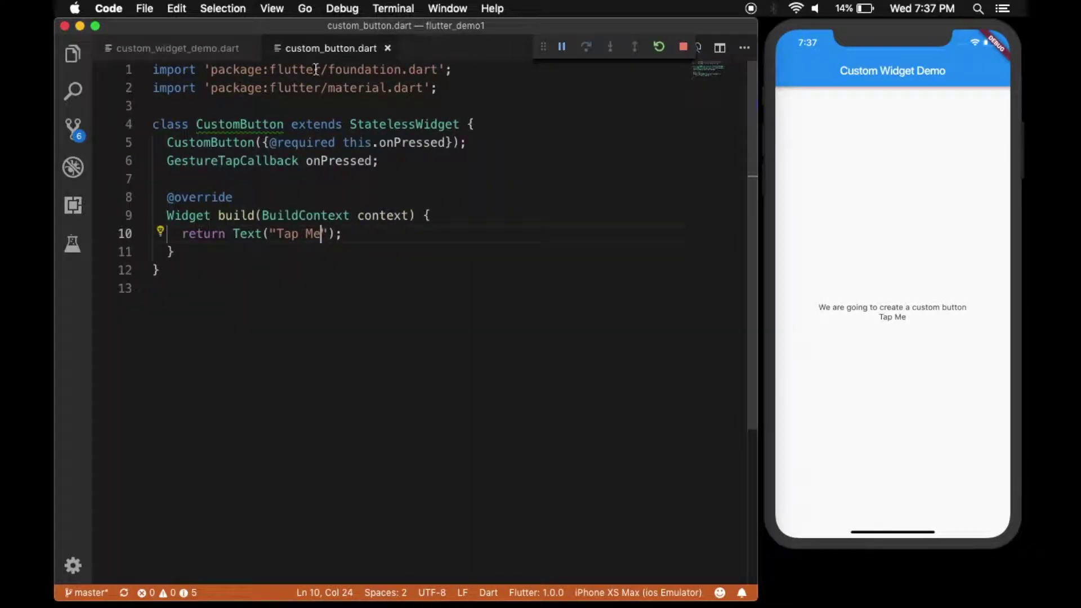
{"action": "left_click", "coordinate": [202, 48]}
{"action": "left_click", "coordinate": [176, 9]}
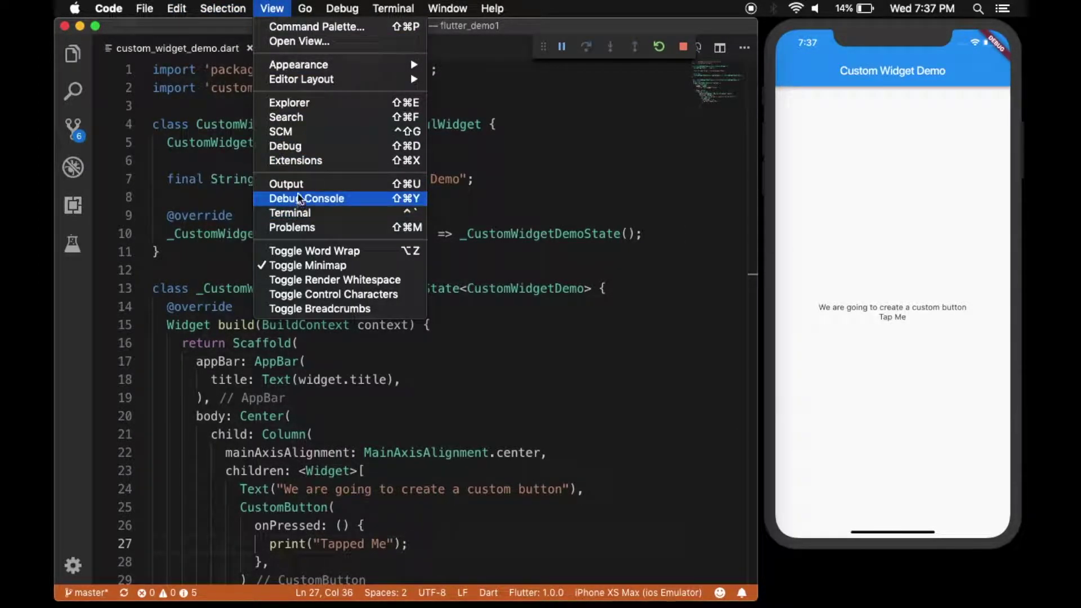
{"action": "left_click", "coordinate": [287, 184]}
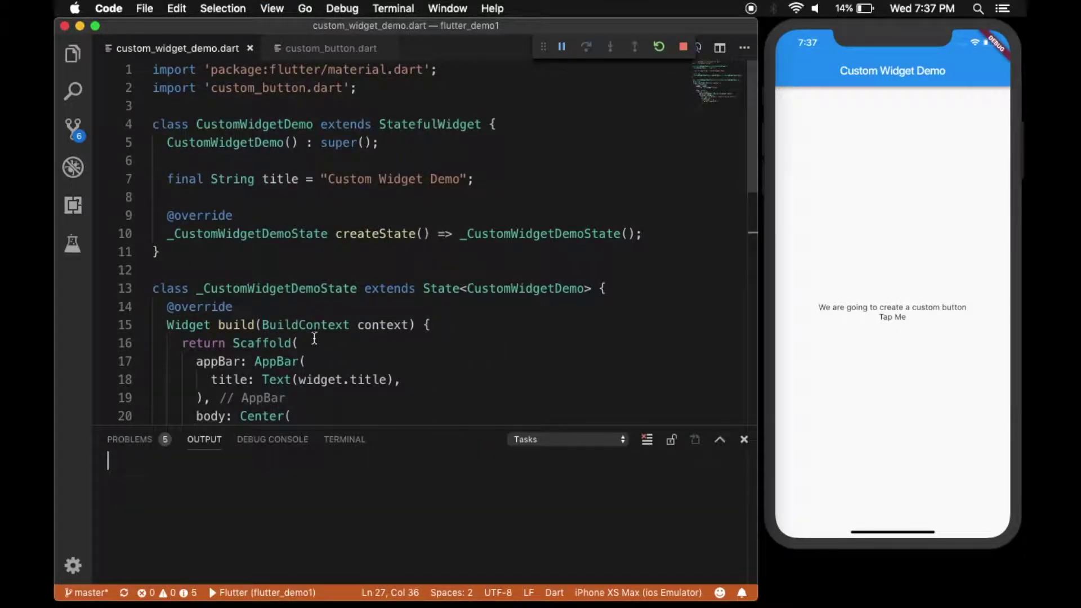
{"action": "left_click", "coordinate": [898, 315]}
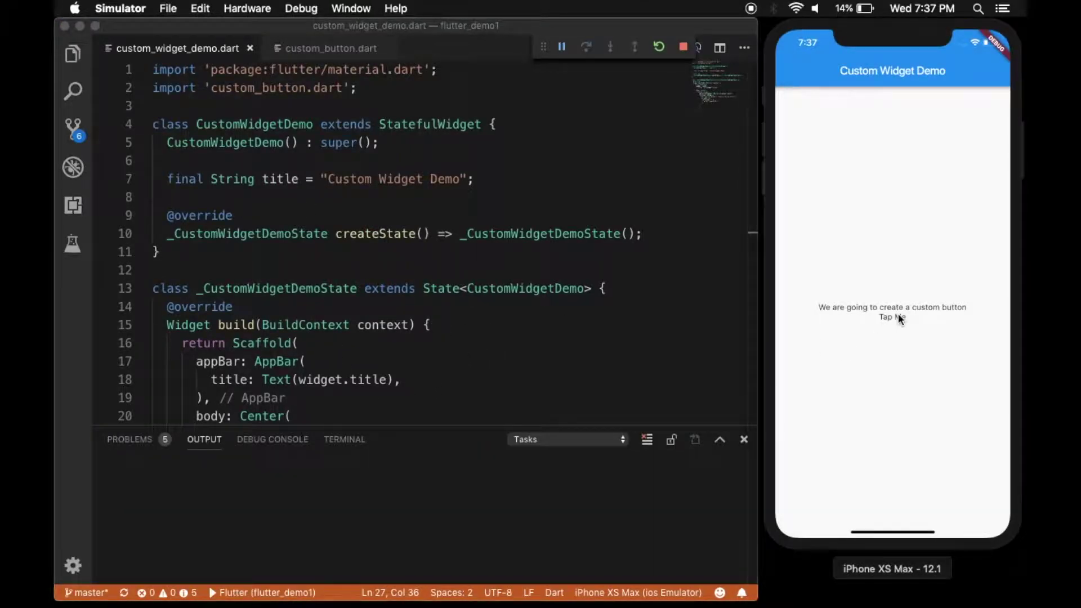
{"action": "left_click", "coordinate": [298, 441]}
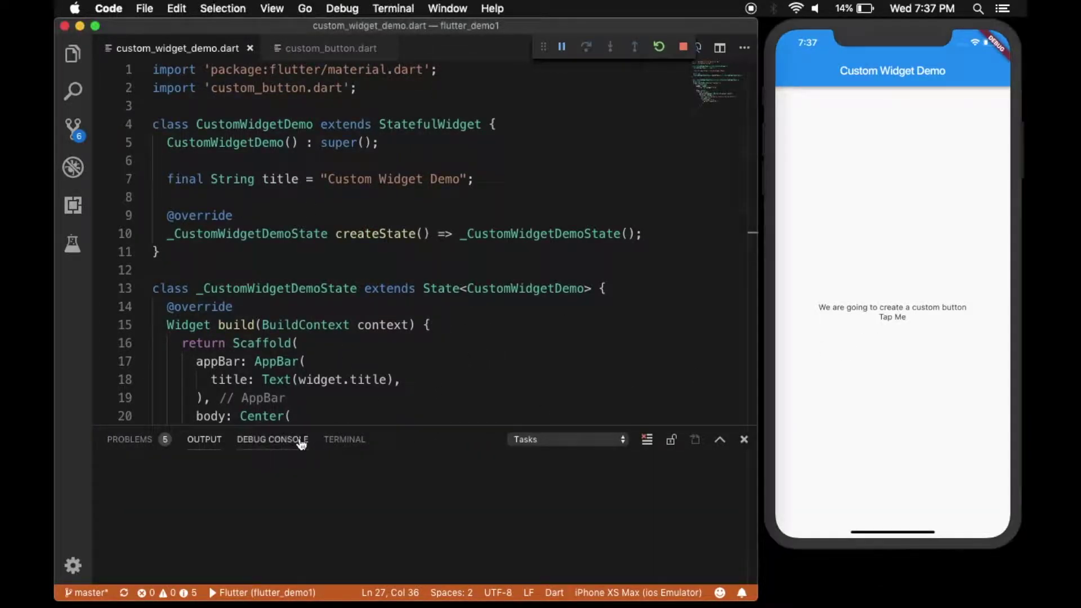
{"action": "left_click", "coordinate": [889, 315]}
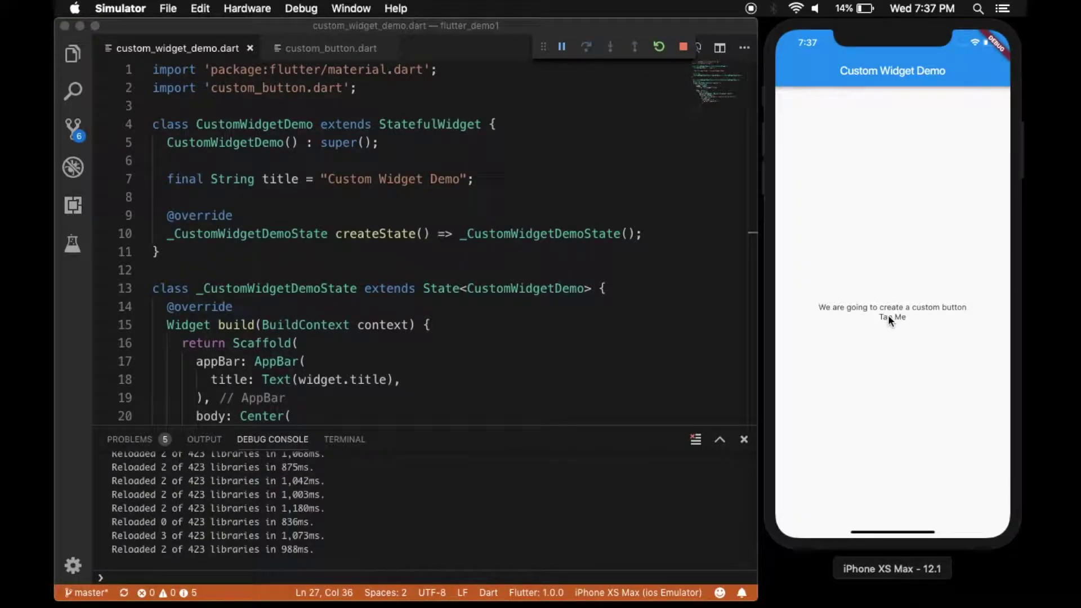
{"action": "scroll", "coordinate": [544, 302], "scroll_direction": "down", "scroll_amount": 3}
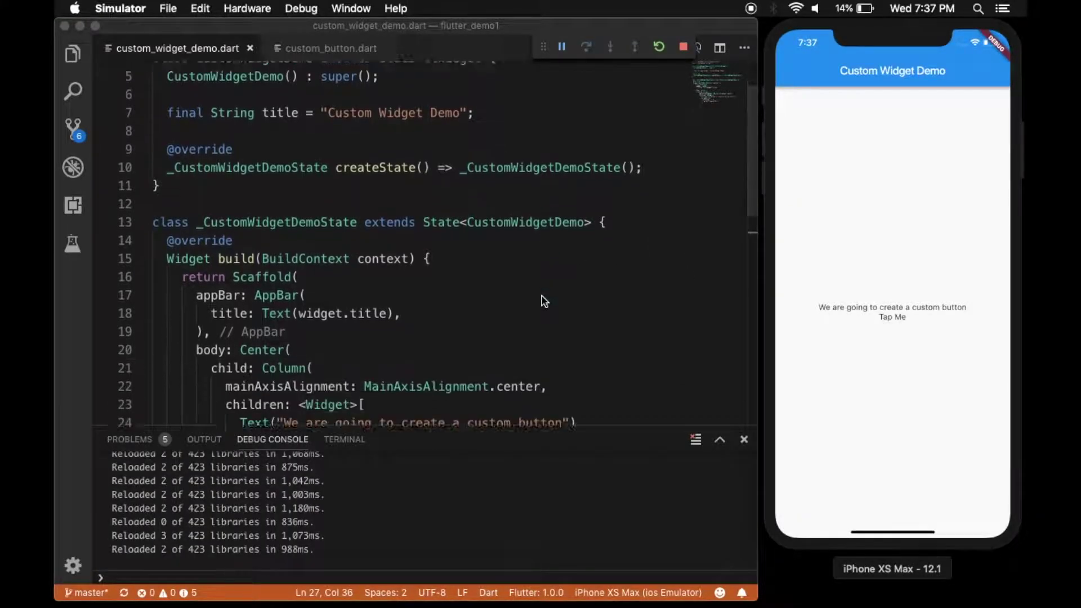
{"action": "scroll", "coordinate": [544, 301], "scroll_direction": "up", "scroll_amount": 3}
Step: Insert a RawMaterialButton with a child parameter before the Tap Me Text in build
{"action": "left_click", "coordinate": [334, 52]}
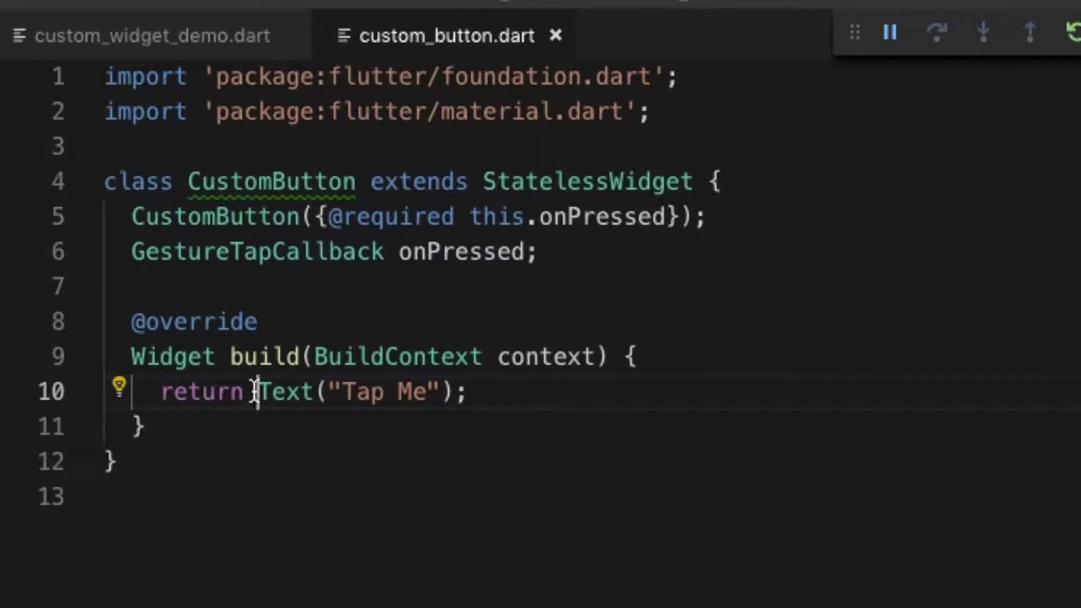
{"action": "left_click", "coordinate": [255, 392]}
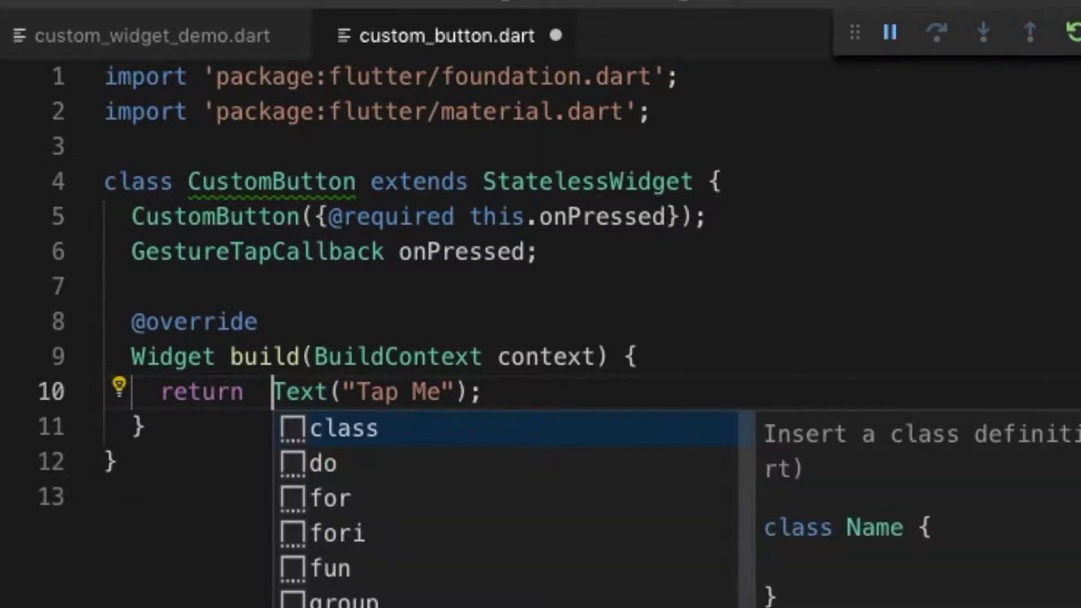
{"action": "key", "text": "Escape"}
{"action": "type", "text": "Raw"}
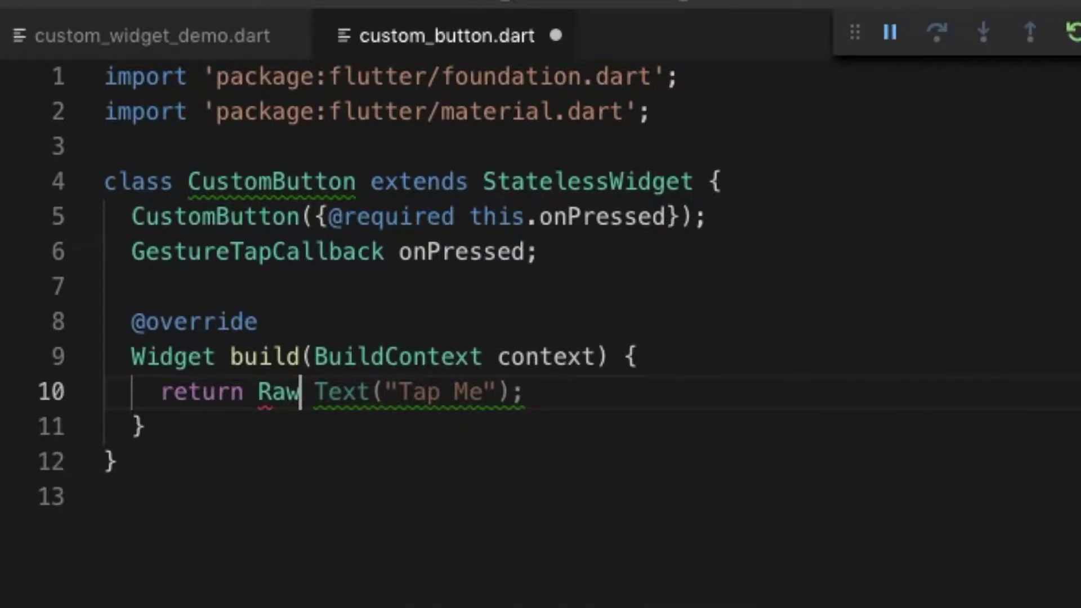
{"action": "type", "text": "mater"}
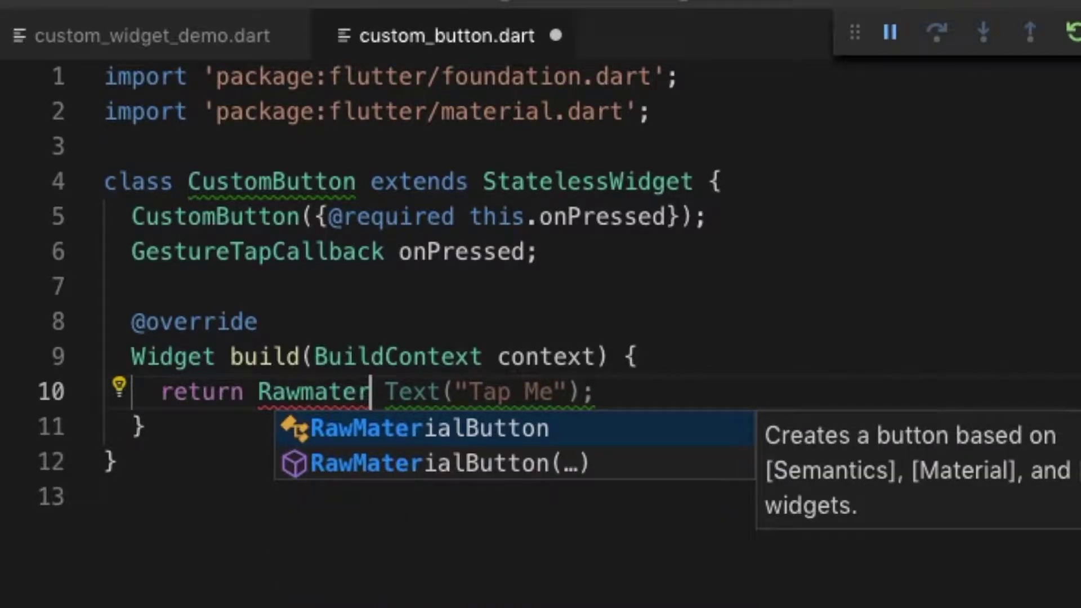
{"action": "key", "text": "Return"}
{"action": "type", "text": "()"}
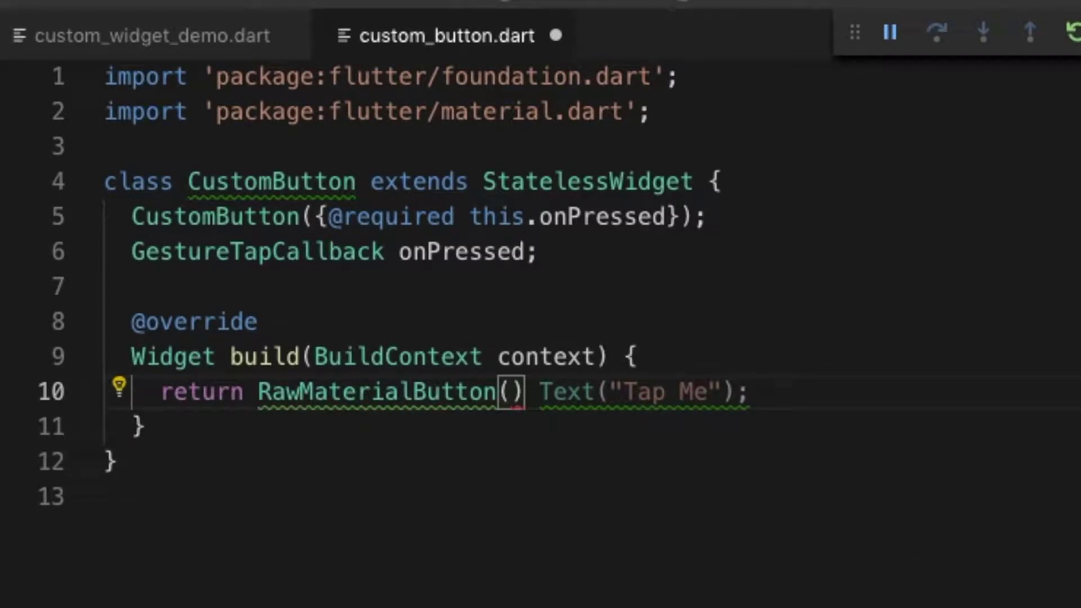
{"action": "type", "text": ";"}
{"action": "key", "text": "Left"}
{"action": "key", "text": "Left"}
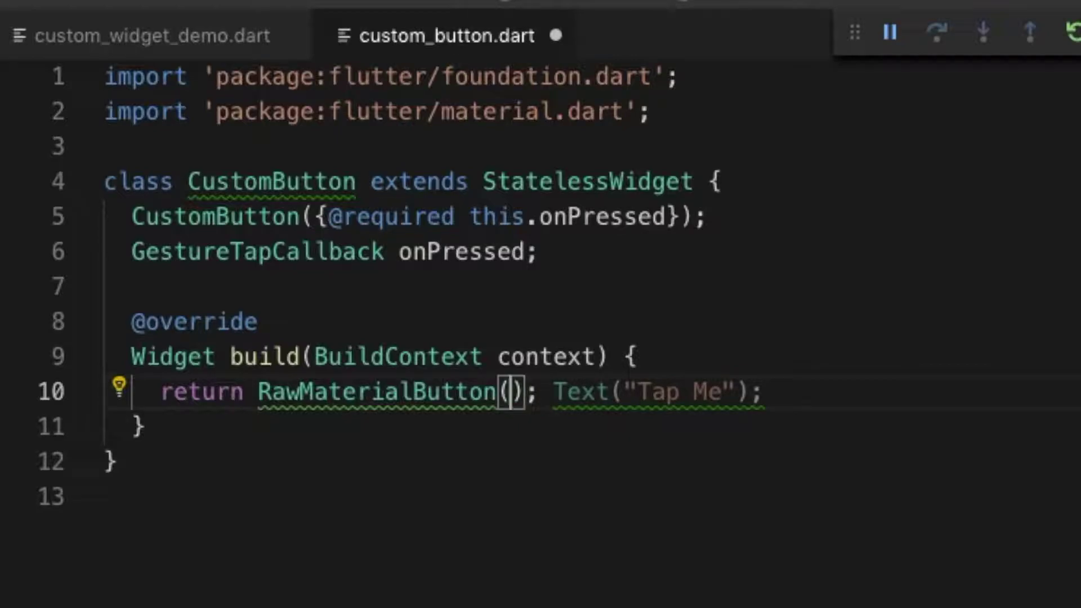
{"action": "type", "text": "chi"}
{"action": "key", "text": "Return"}
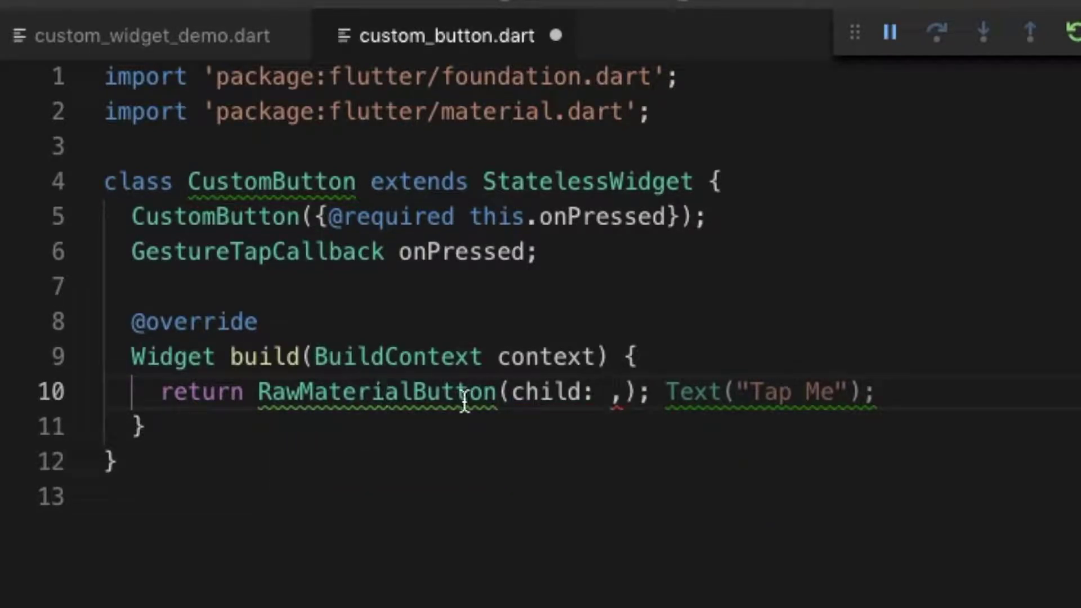
{"action": "key", "text": "ctrl+space"}
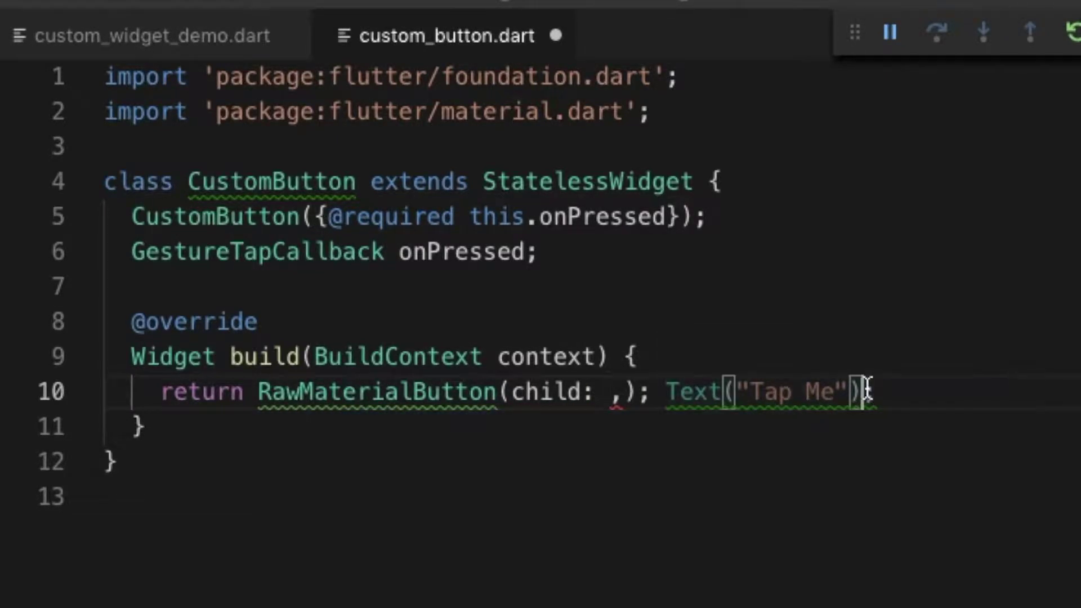
Step: Move Text("Tap Me") into the button's child, remove the stray semicolon, and save
{"action": "left_click_drag", "start_coordinate": [870, 391], "coordinate": [667, 393]}
{"action": "key", "text": "ctrl+x"}
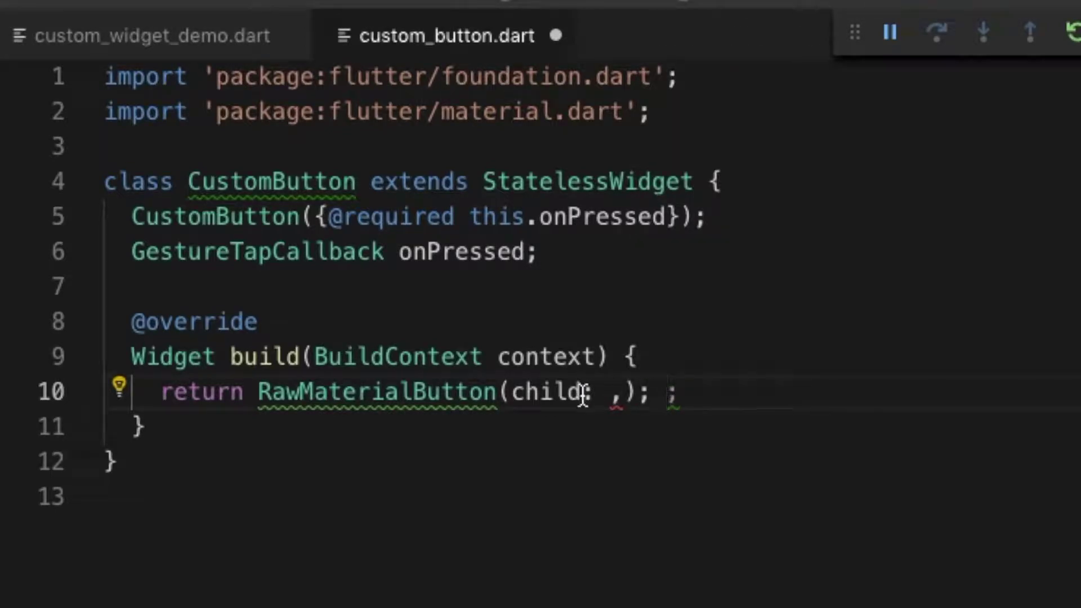
{"action": "left_click", "coordinate": [612, 392]}
{"action": "key", "text": "ctrl+v"}
{"action": "left_click", "coordinate": [1055, 392]}
{"action": "key", "text": "BackSpace"}
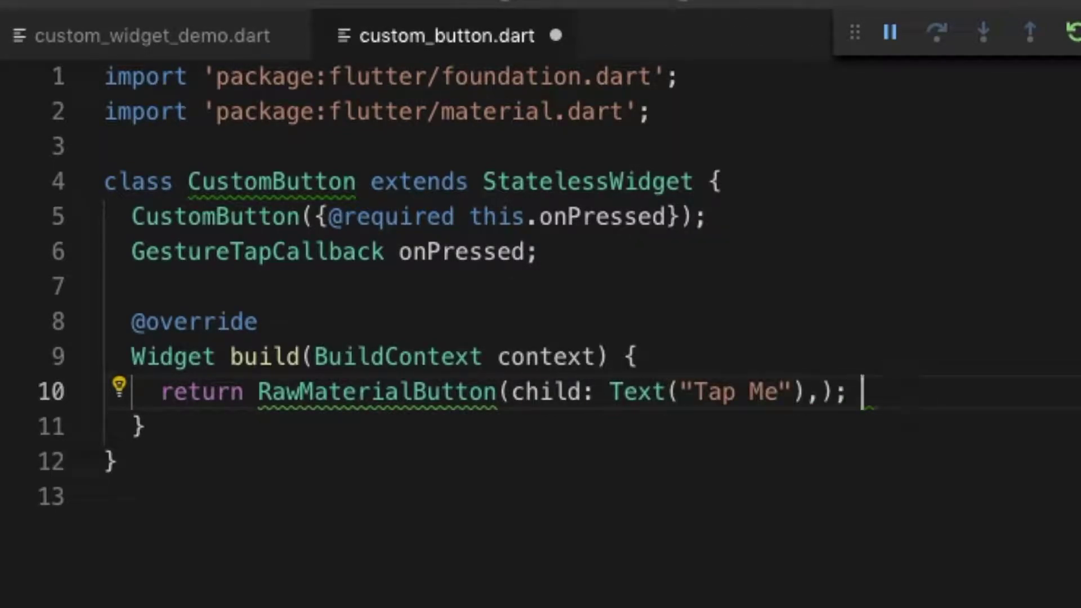
{"action": "key", "text": "ctrl+s"}
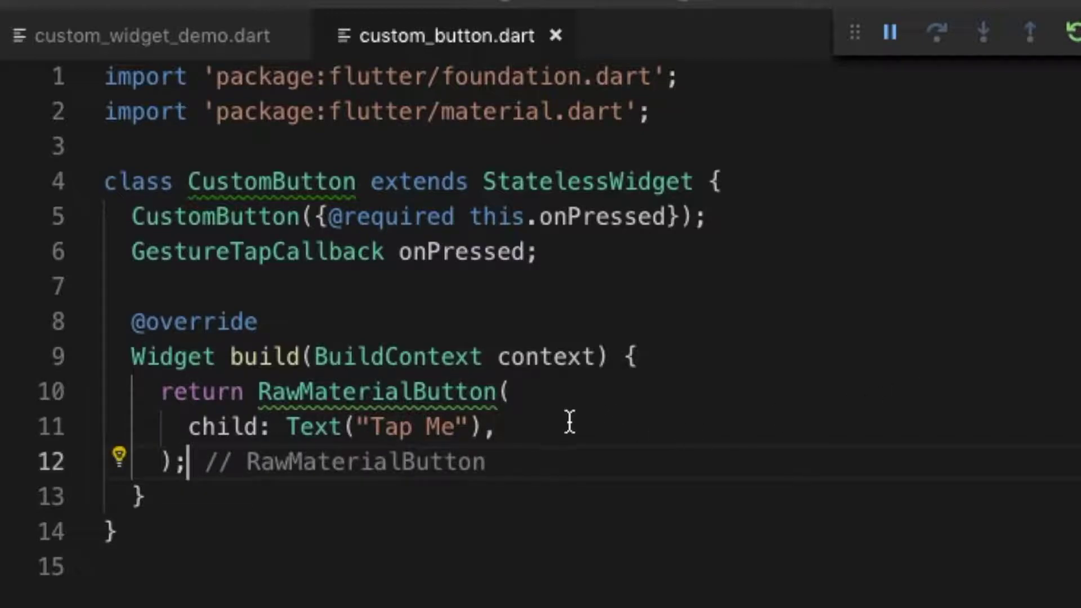
Step: Pass the widget's onPressed through as the RawMaterialButton's onPressed argument
{"action": "left_click", "coordinate": [562, 428]}
{"action": "key", "text": "Return"}
{"action": "type", "text": "on"}
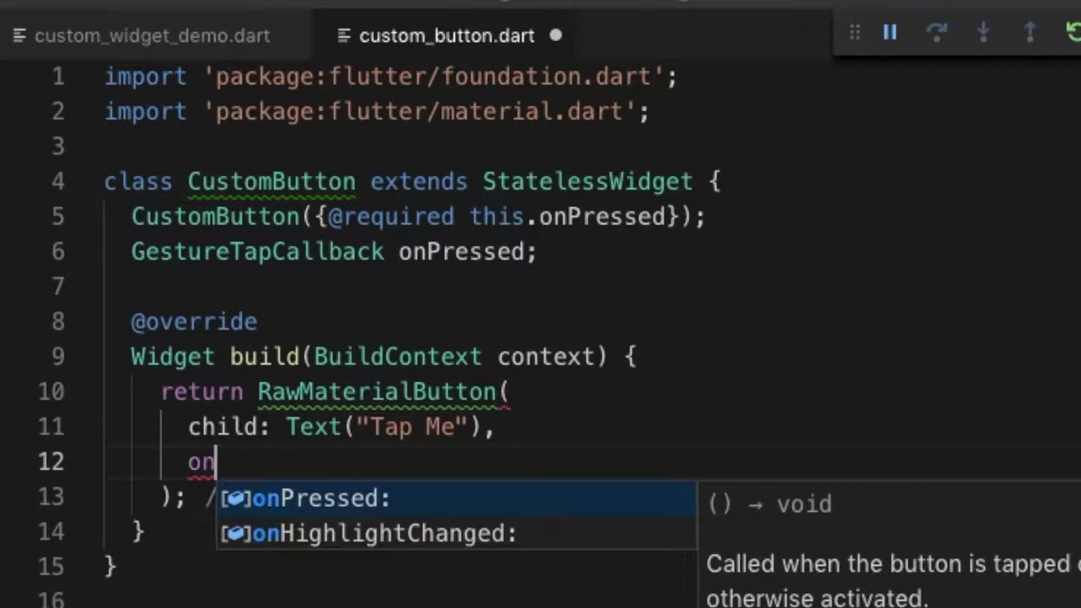
{"action": "key", "text": "Return"}
{"action": "type", "text": "on,"}
{"action": "key", "text": "Return"}
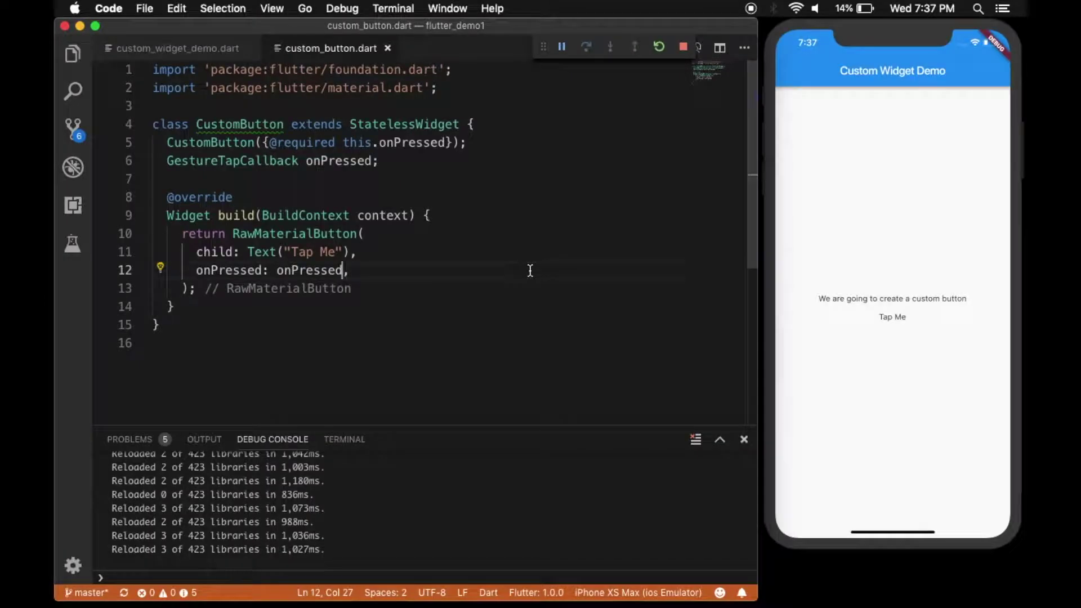
Step: Tap Tap Me repeatedly in the simulator and check the "flutter: Tapped Me" log lines
{"action": "left_click", "coordinate": [912, 316]}
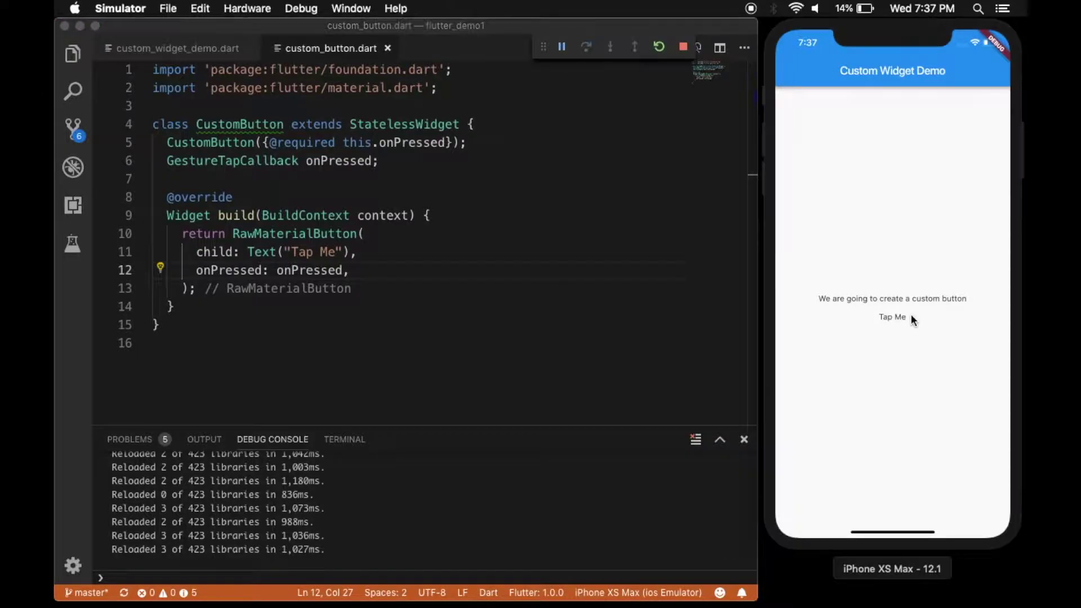
{"action": "left_click", "coordinate": [903, 317]}
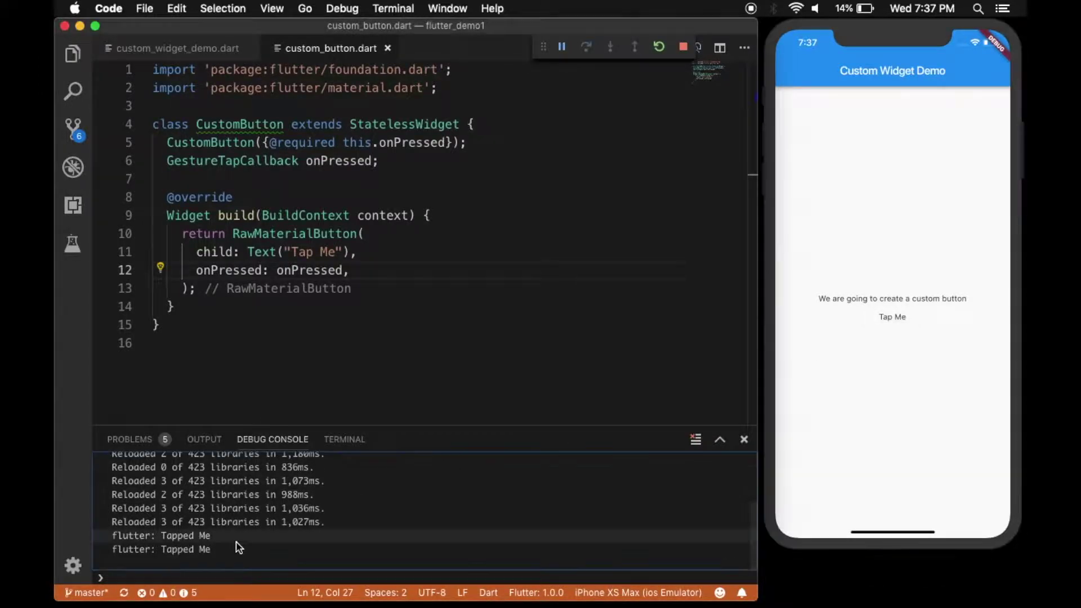
{"action": "left_click_drag", "start_coordinate": [216, 538], "coordinate": [127, 536]}
{"action": "left_click", "coordinate": [408, 275]}
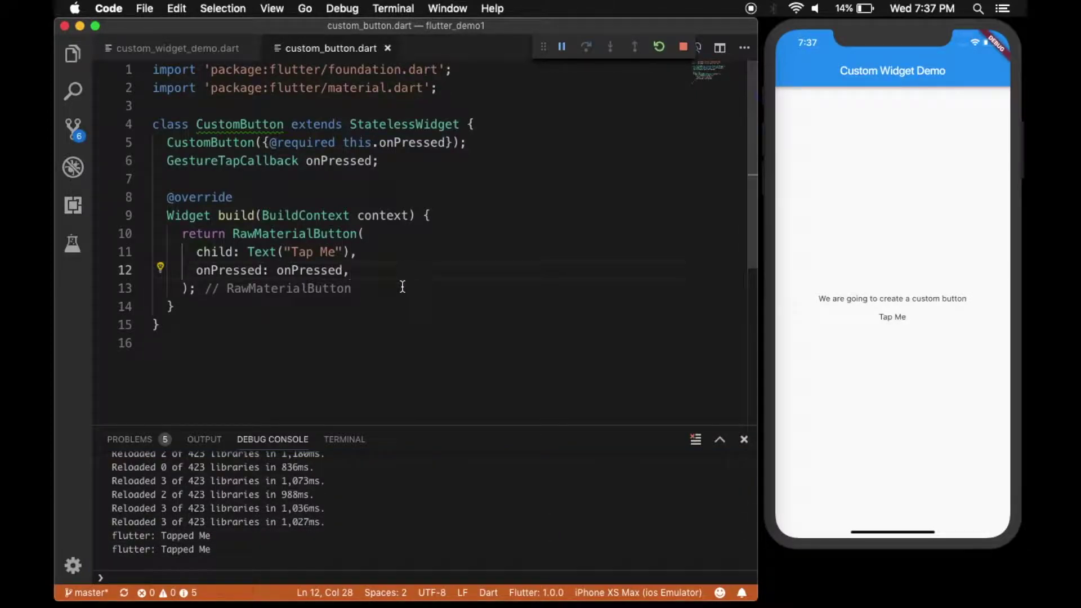
{"action": "left_click", "coordinate": [886, 319]}
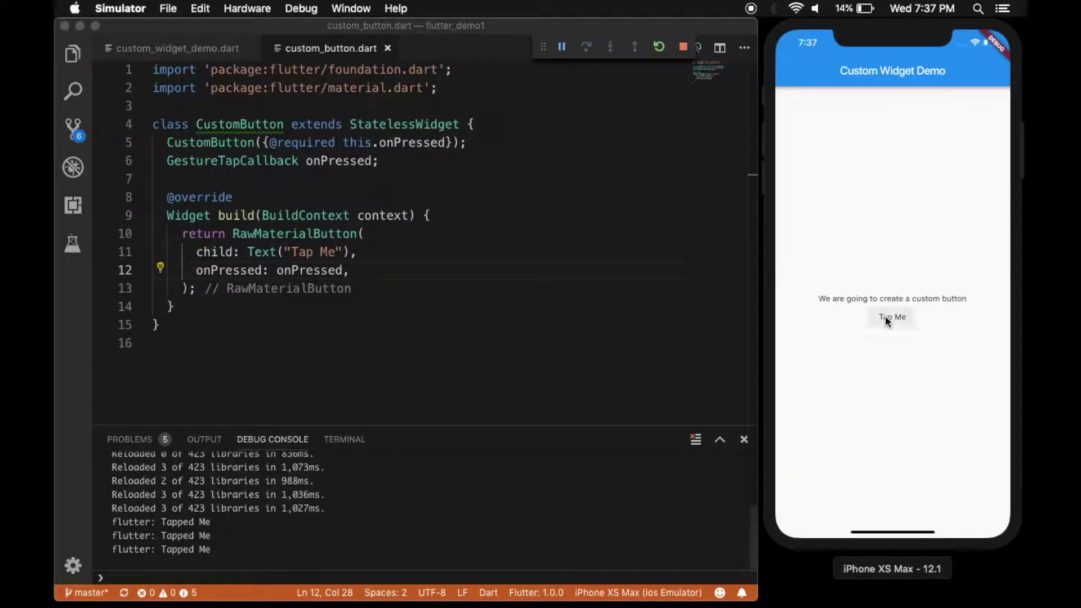
{"action": "left_click", "coordinate": [887, 319]}
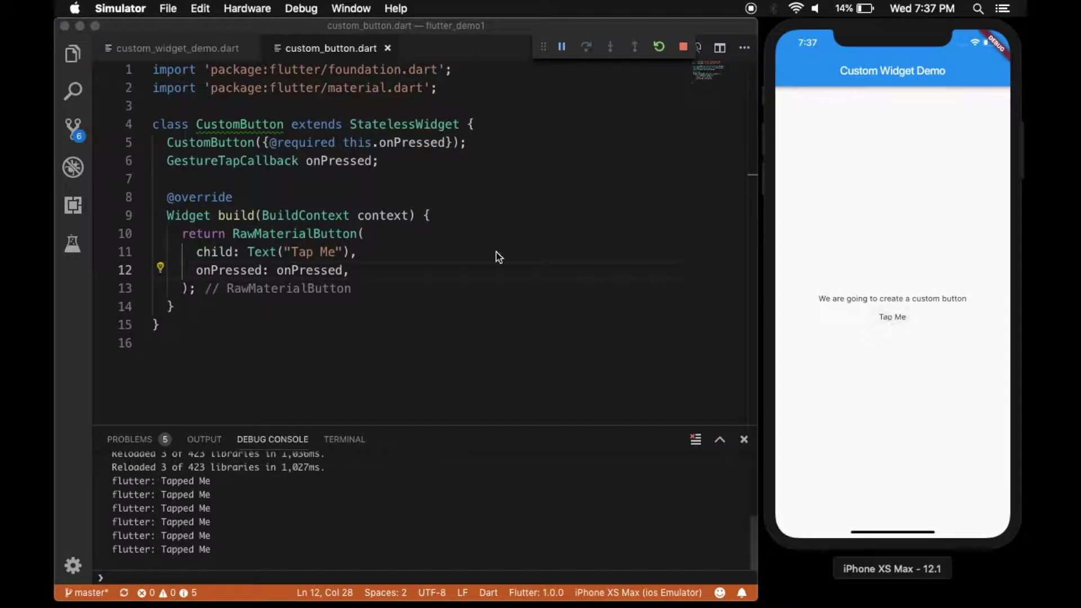
{"action": "left_click", "coordinate": [428, 238]}
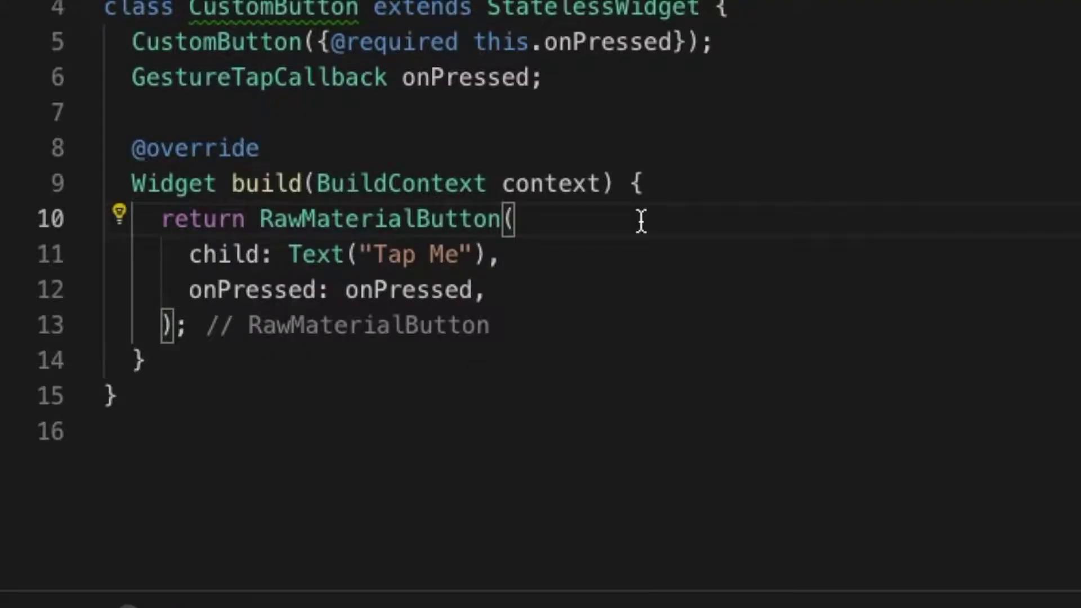
Step: Add fillColor: Colors.green to the RawMaterialButton, hot-reload, and tap the green button
{"action": "key", "text": "Return"}
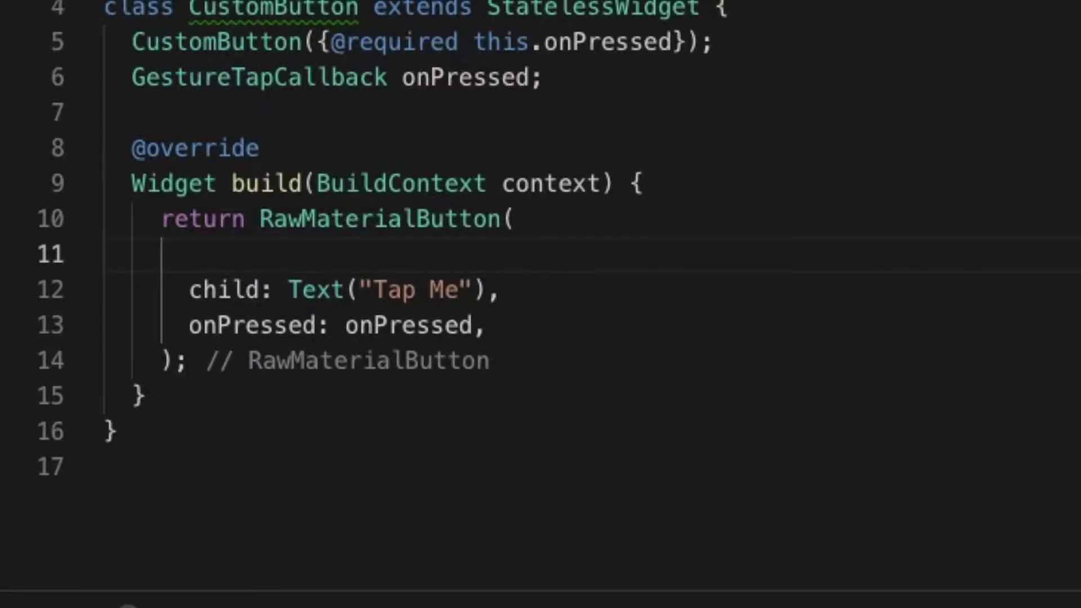
{"action": "type", "text": "filc"}
{"action": "key", "text": "Return"}
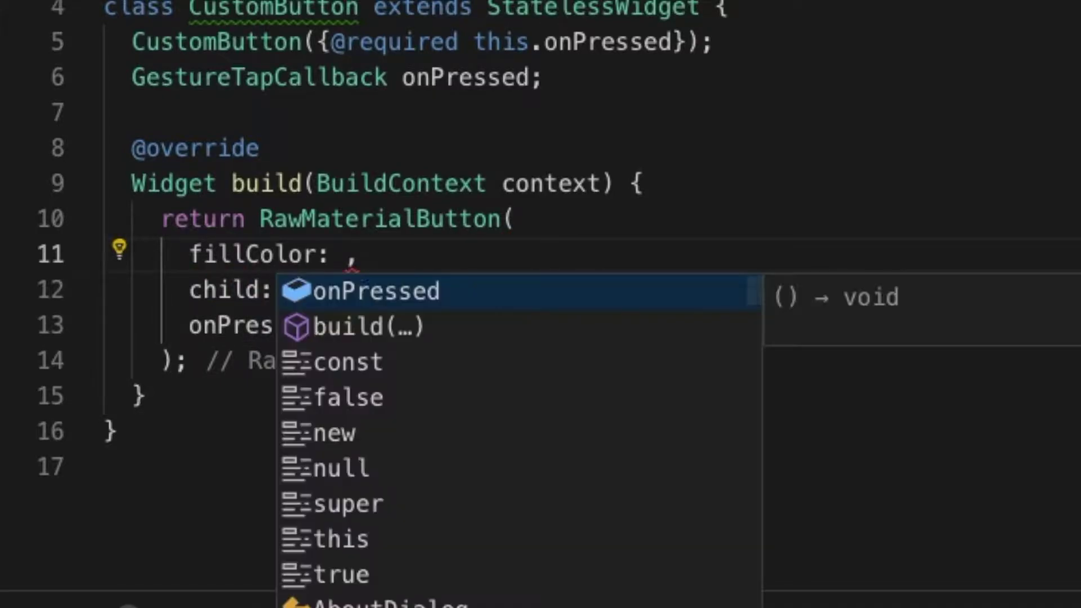
{"action": "type", "text": "Colors."}
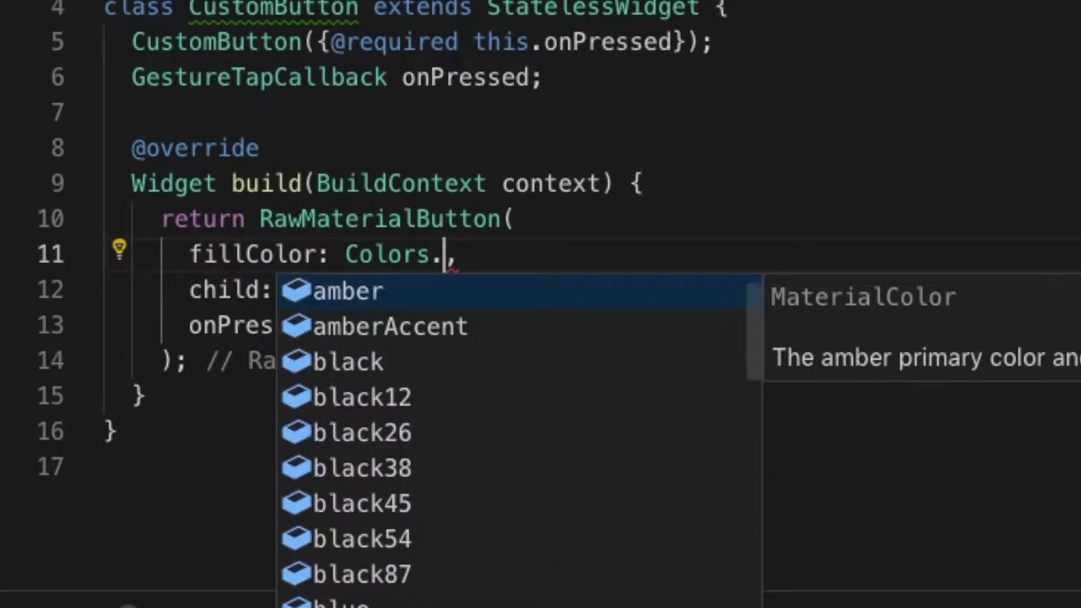
{"action": "type", "text": "gr"}
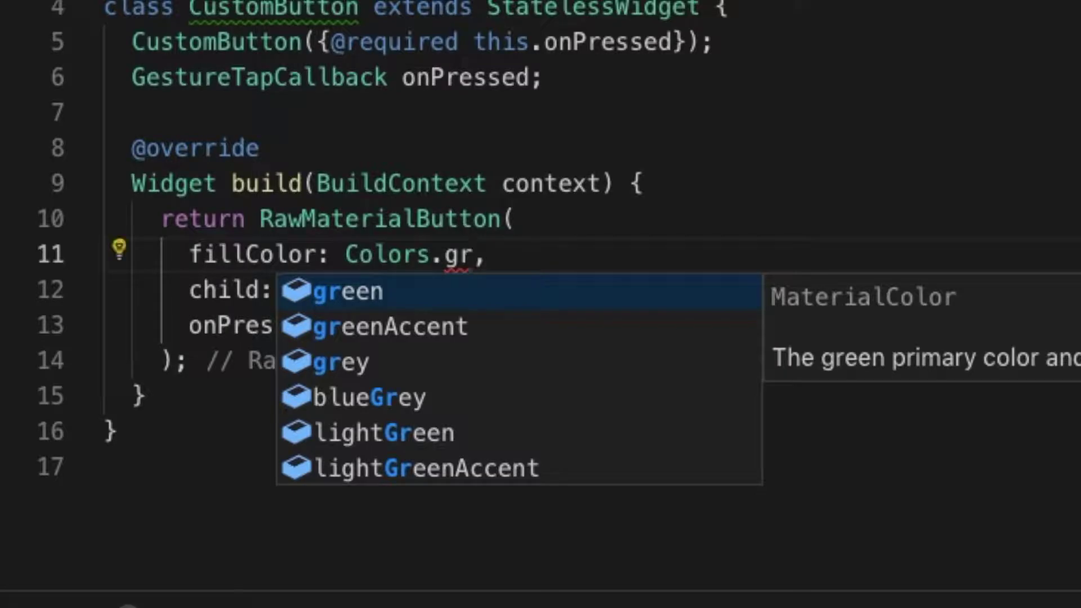
{"action": "key", "text": "Return"}
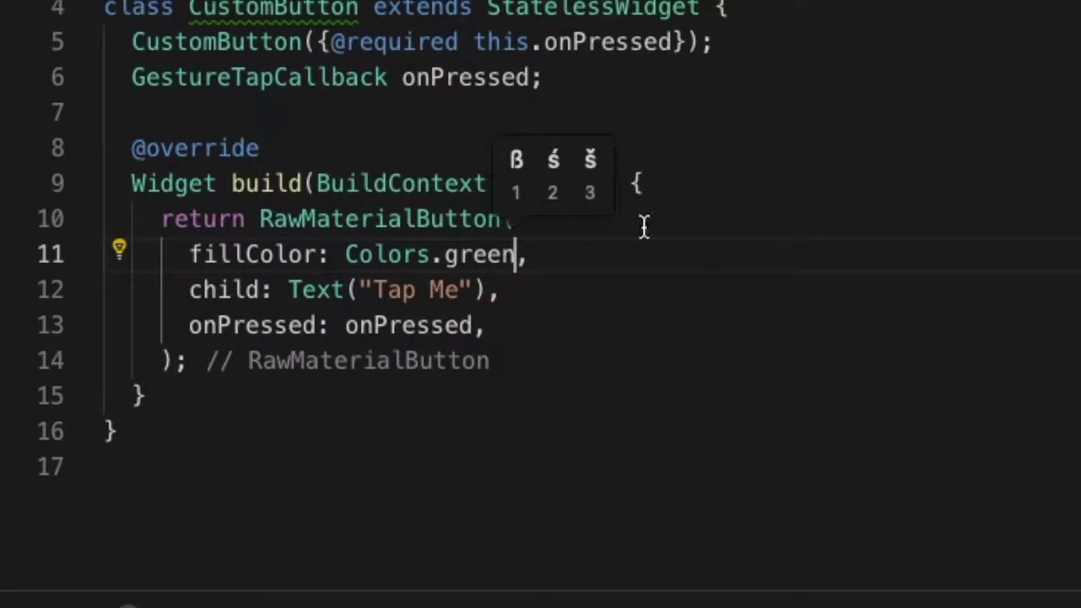
{"action": "key", "text": "ctrl+s"}
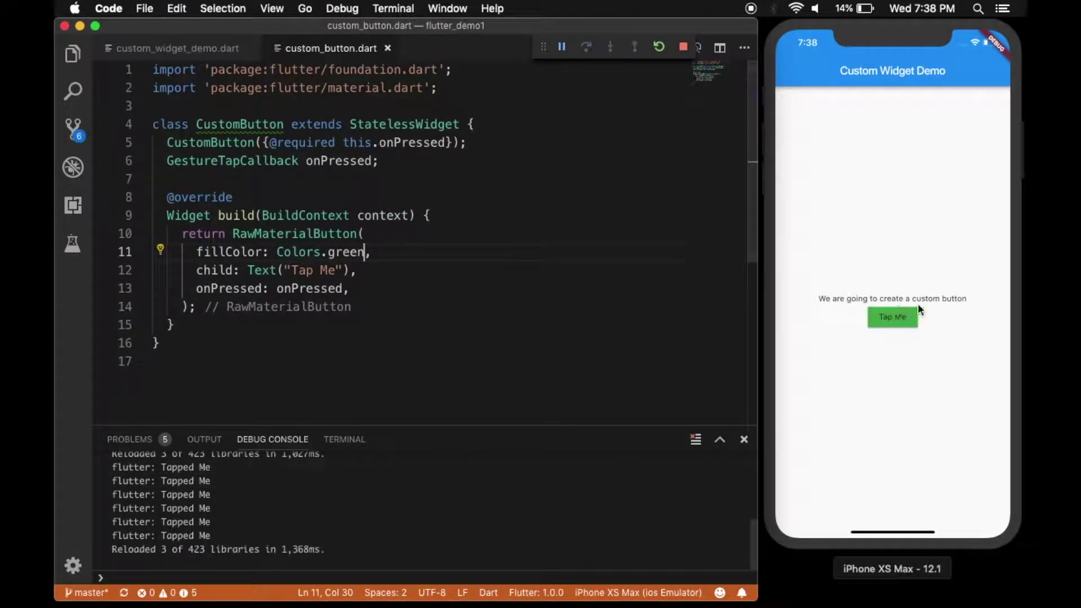
{"action": "left_click", "coordinate": [902, 314]}
{"action": "left_click", "coordinate": [901, 314]}
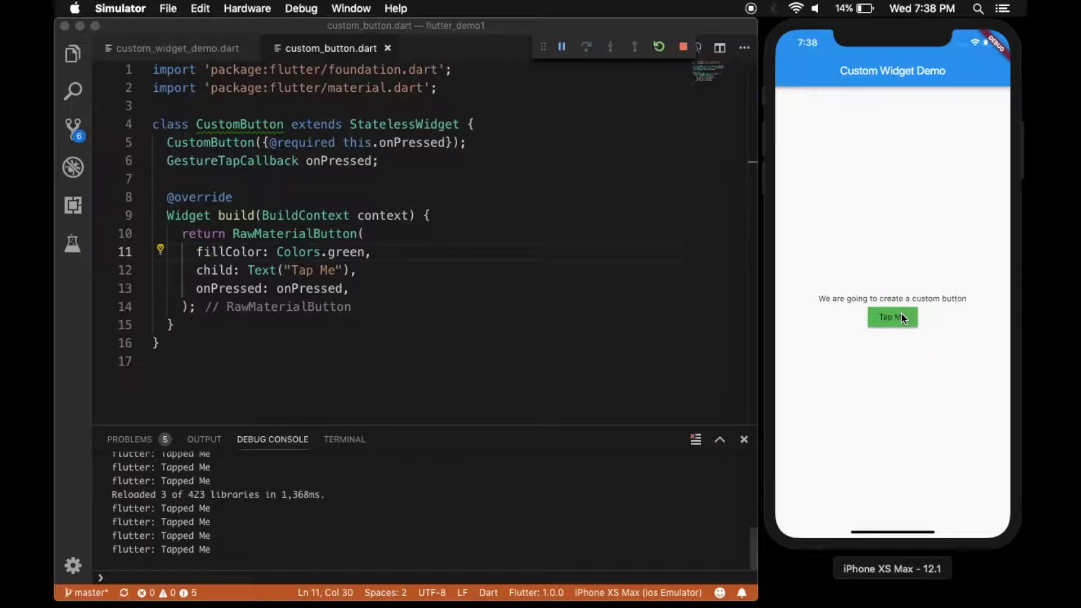
{"action": "left_click", "coordinate": [401, 254]}
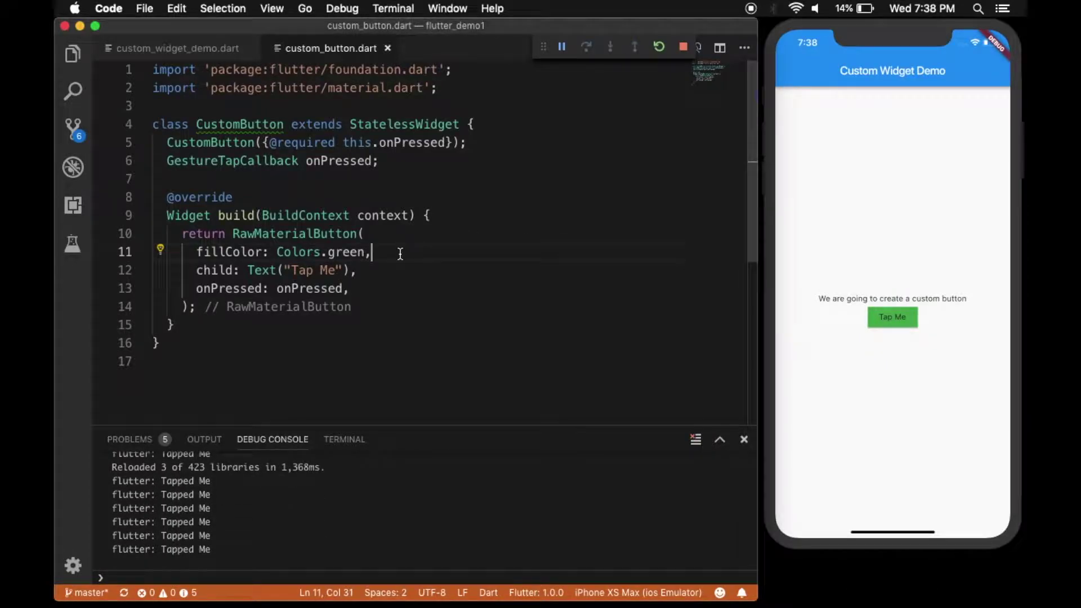
{"action": "key", "text": "Return"}
{"action": "type", "text": "splas"}
Step: Add splashColor: Colors.greenAccent, then tap Tap Me several times to see the splash
{"action": "key", "text": "Return"}
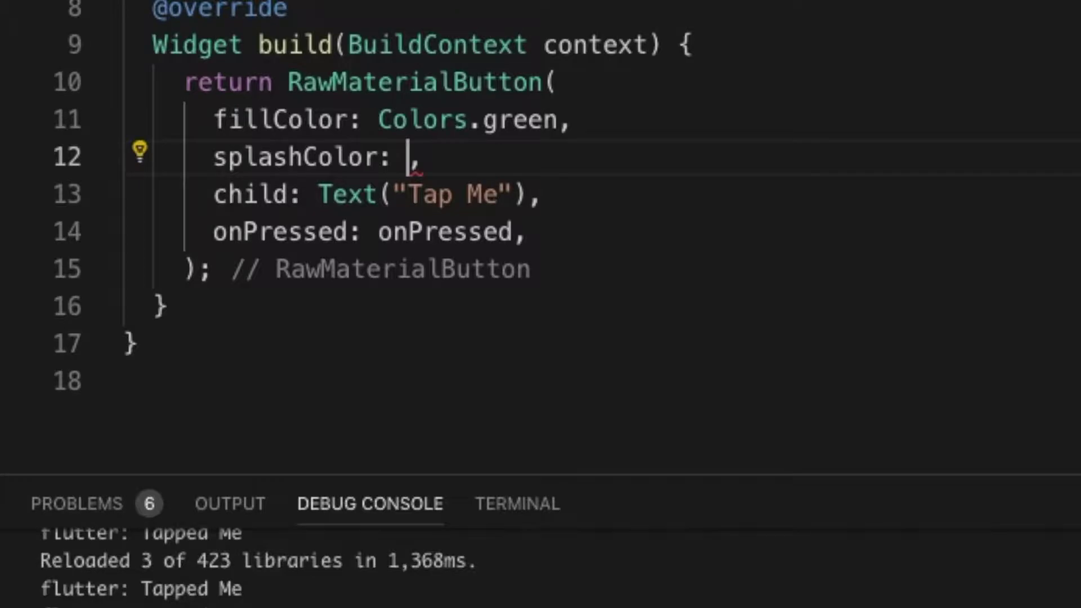
{"action": "type", "text": "Colors."}
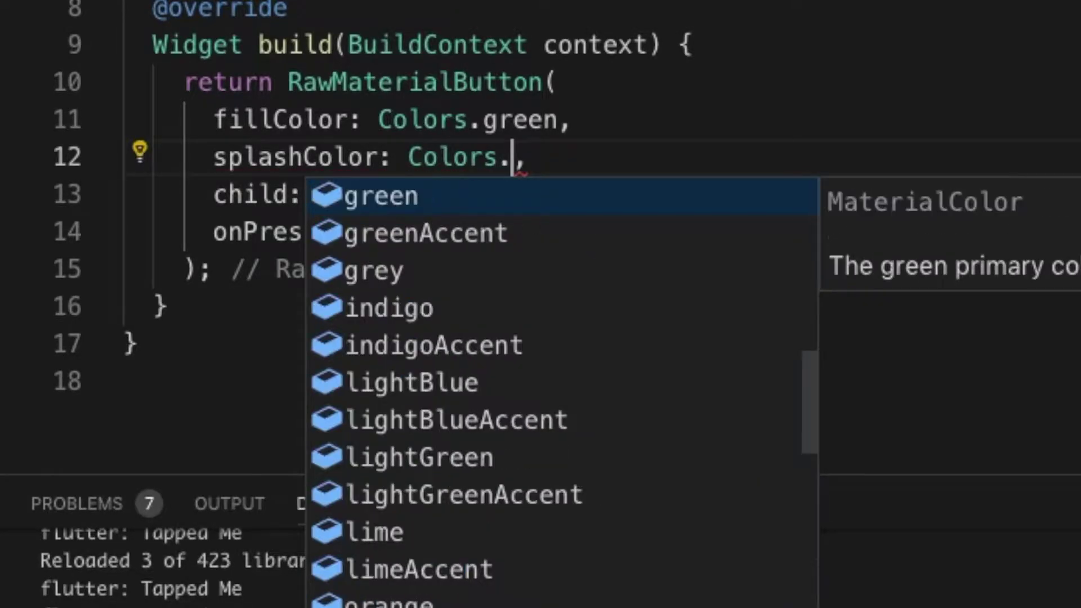
{"action": "type", "text": "gre"}
{"action": "key", "text": "Down"}
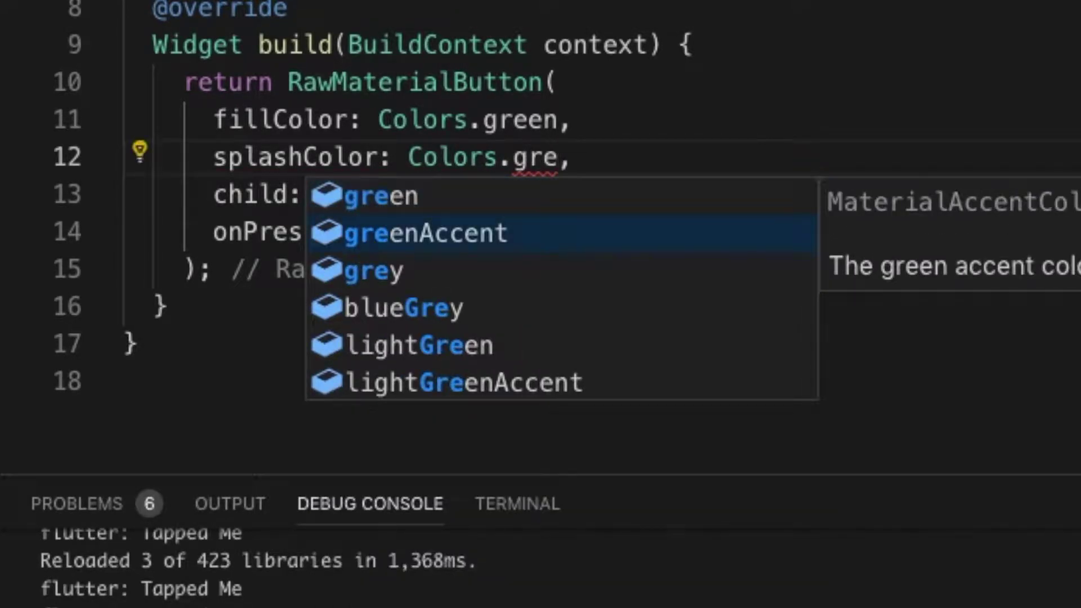
{"action": "key", "text": "Return"}
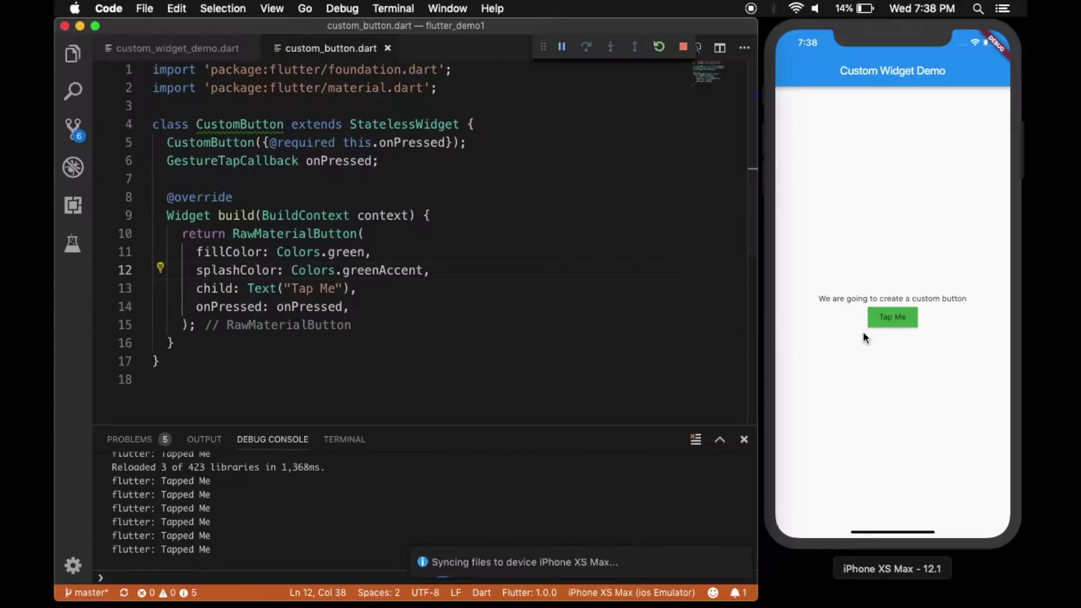
{"action": "left_click", "coordinate": [892, 320]}
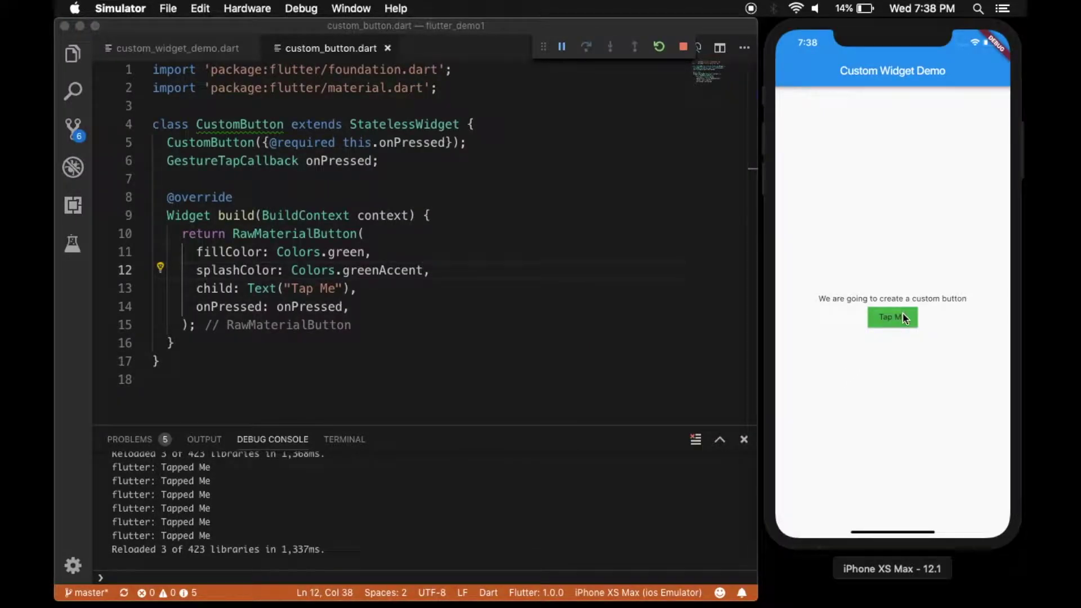
{"action": "left_click", "coordinate": [903, 315]}
{"action": "left_click", "coordinate": [903, 315]}
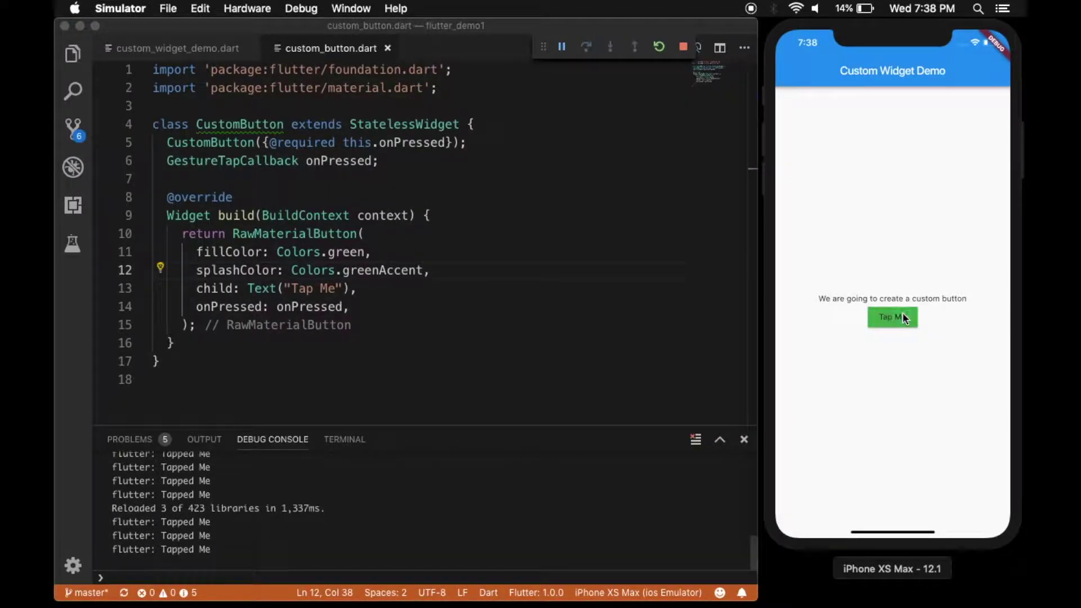
{"action": "left_click", "coordinate": [896, 315]}
{"action": "left_click", "coordinate": [896, 317]}
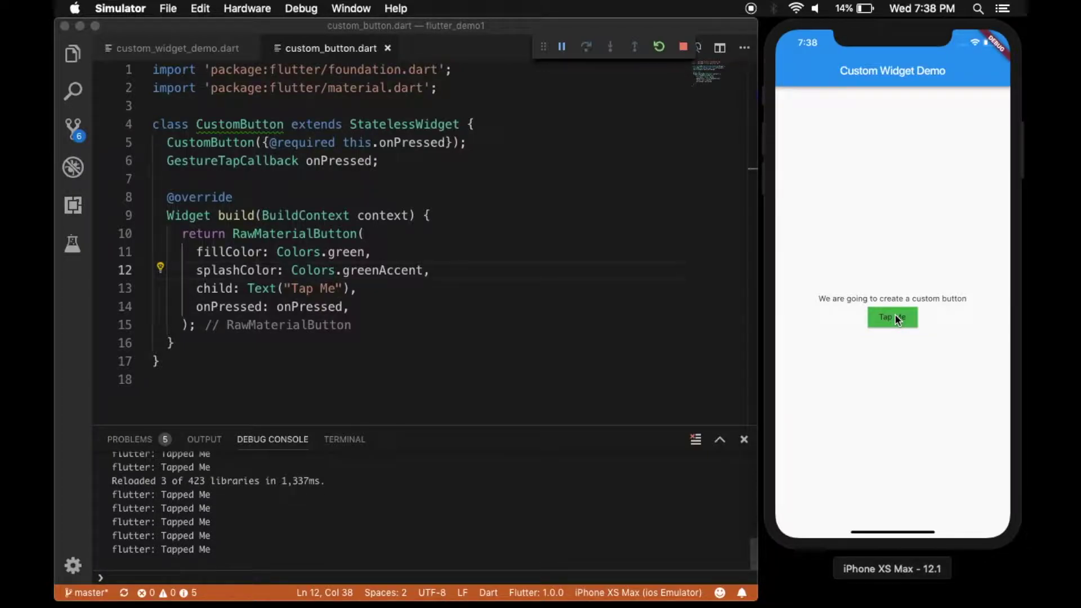
{"action": "left_click", "coordinate": [442, 333]}
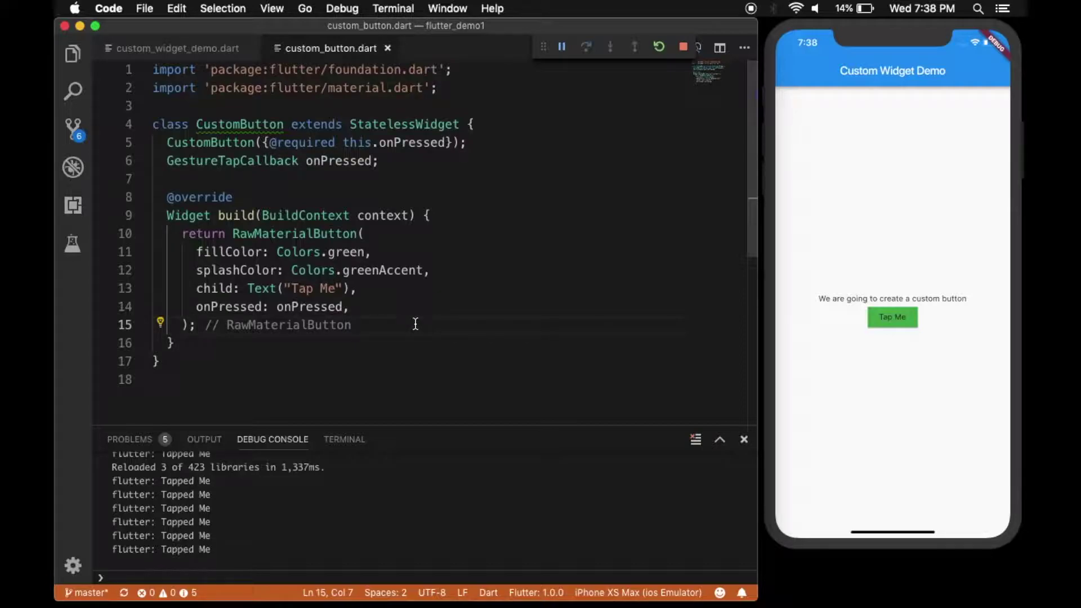
Step: Give the Tap Me Text widget style: TextStyle(color: Colors.white)
{"action": "left_click", "coordinate": [344, 288]}
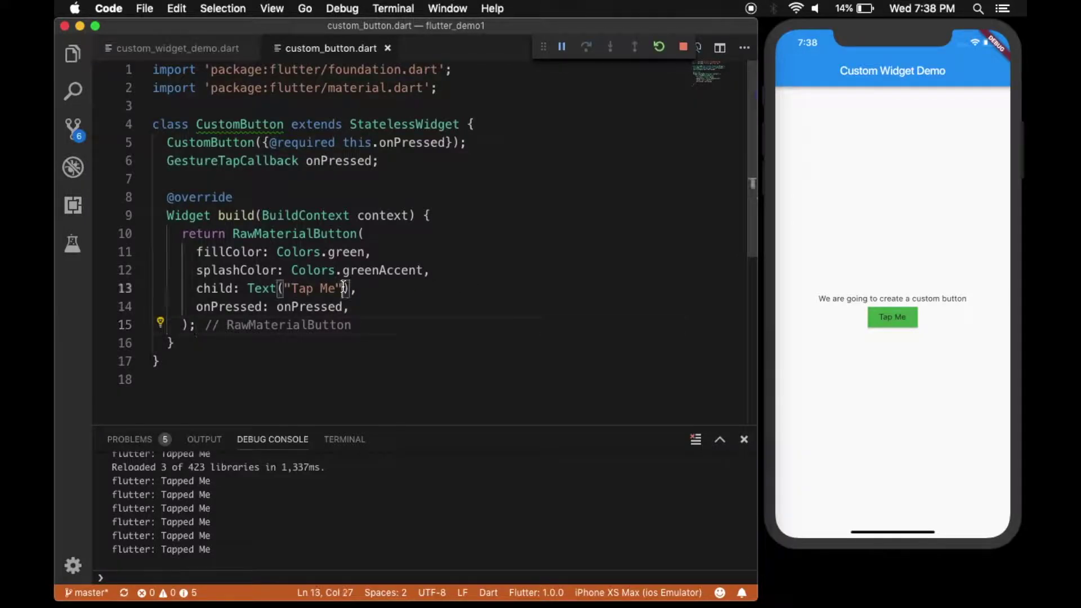
{"action": "key", "text": "Return"}
{"action": "type", "text": "s"}
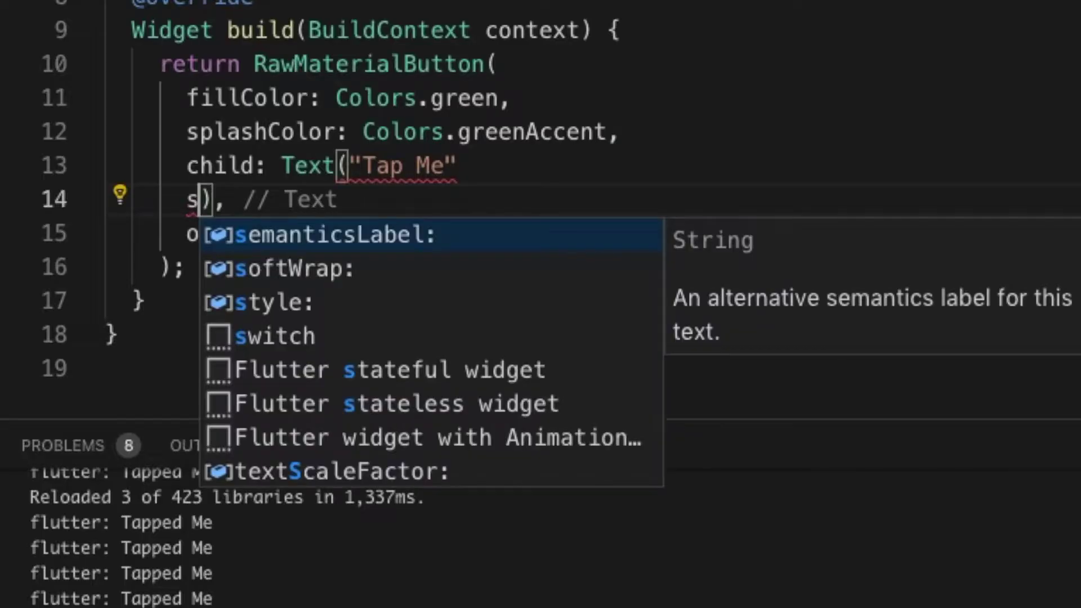
{"action": "type", "text": "ty"}
{"action": "key", "text": "Return"}
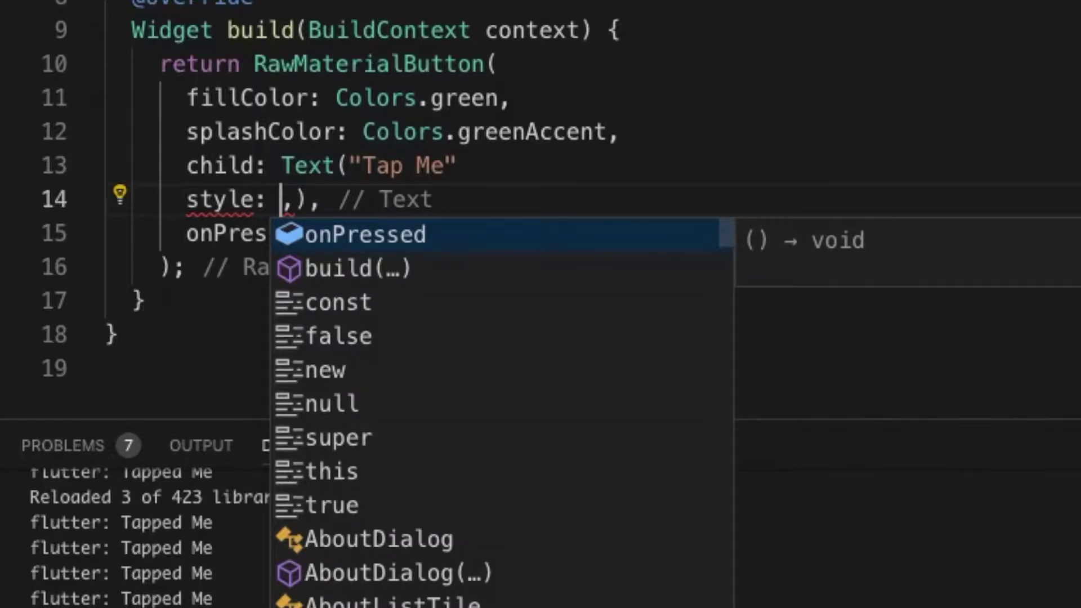
{"action": "type", "text": "Text"}
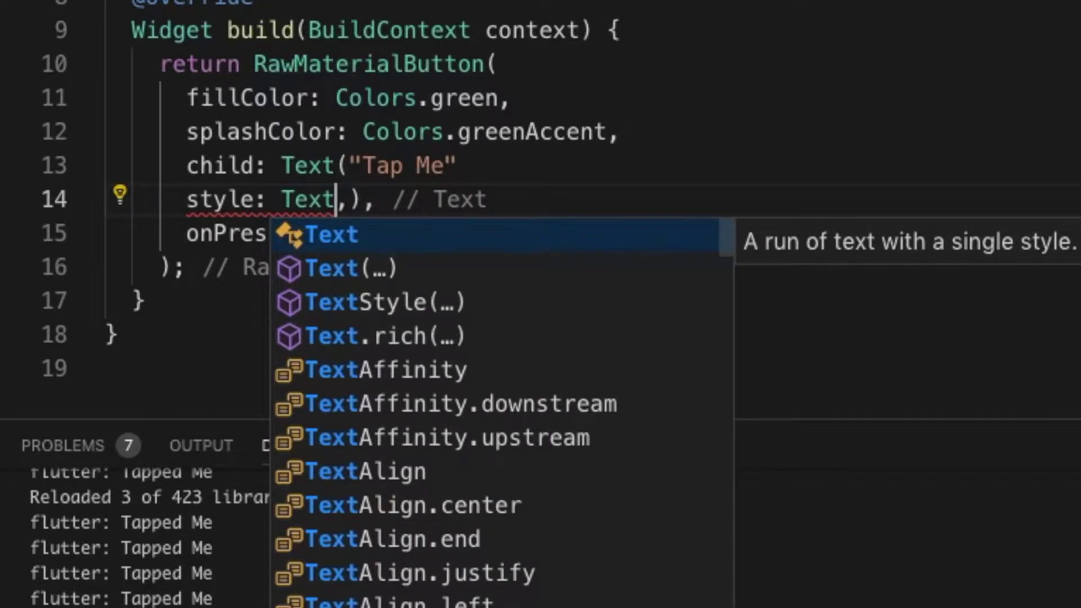
{"action": "type", "text": "sty"}
{"action": "key", "text": "Return"}
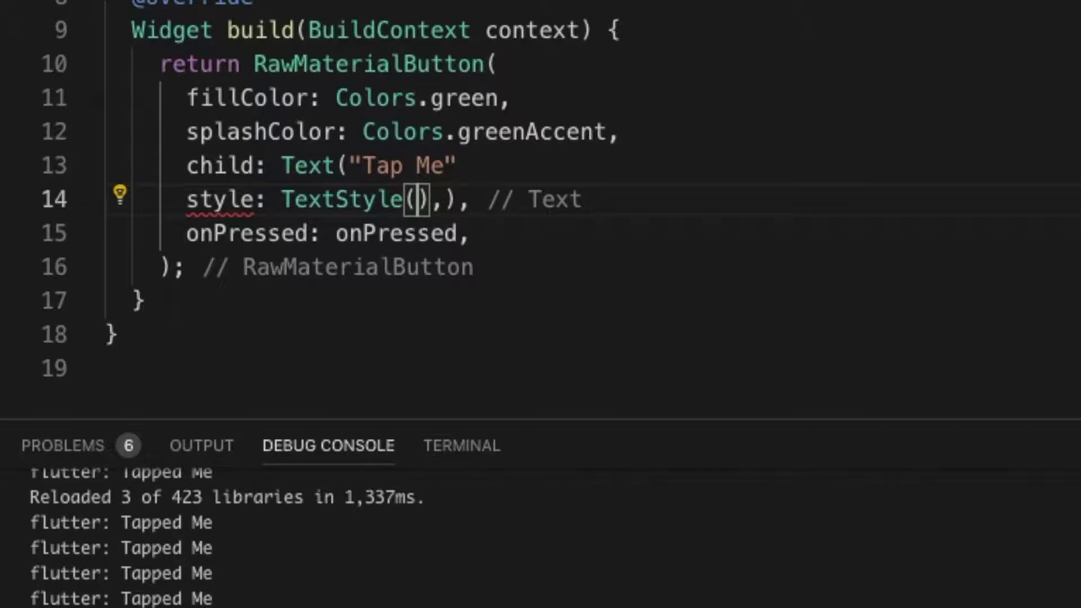
{"action": "type", "text": "color"}
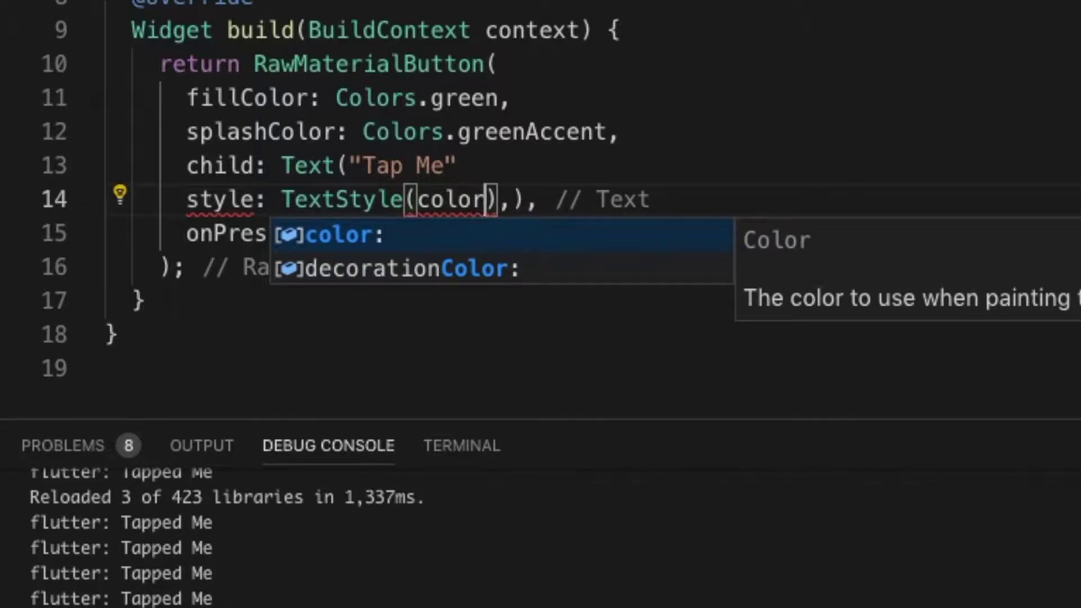
{"action": "key", "text": "Return"}
{"action": "type", "text": "C"}
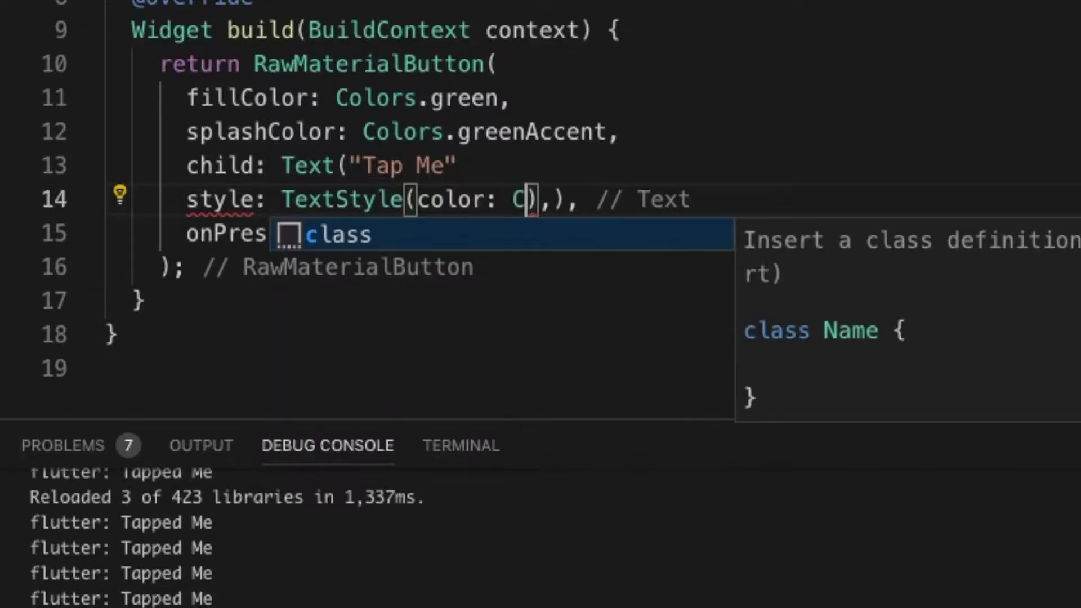
{"action": "type", "text": "Olor"}
{"action": "key", "text": "BackSpace"}
{"action": "key", "text": "BackSpace"}
{"action": "key", "text": "BackSpace"}
{"action": "key", "text": "BackSpace"}
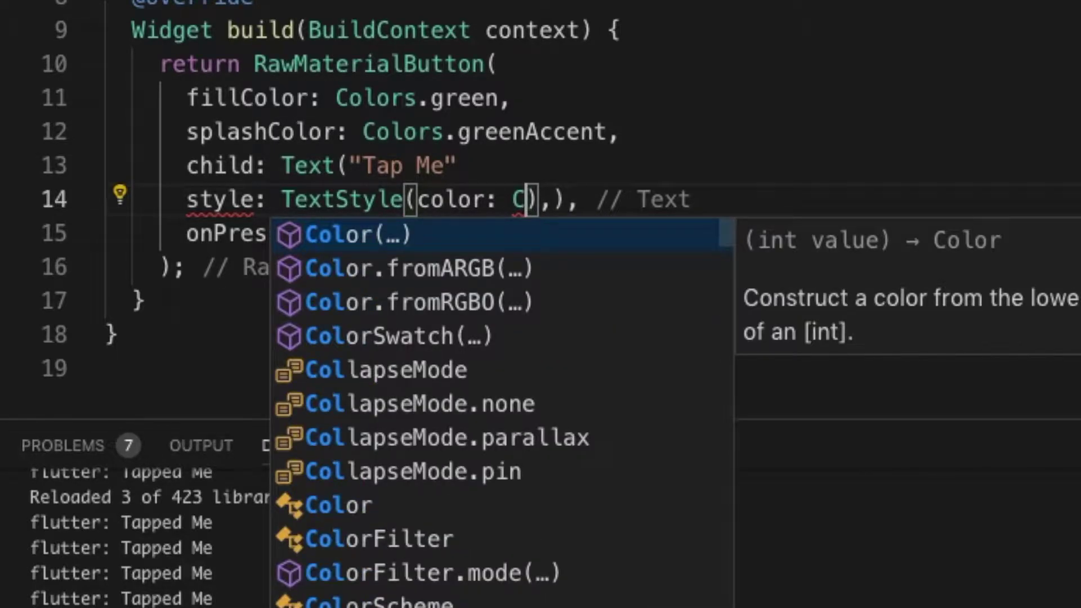
{"action": "type", "text": "olors.whi"}
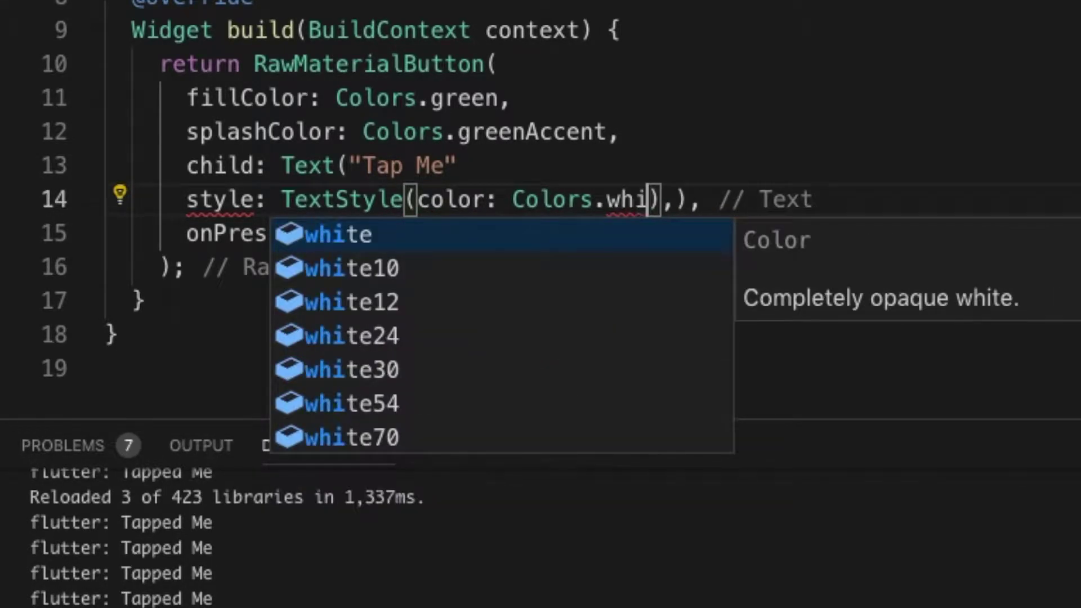
{"action": "key", "text": "Return"}
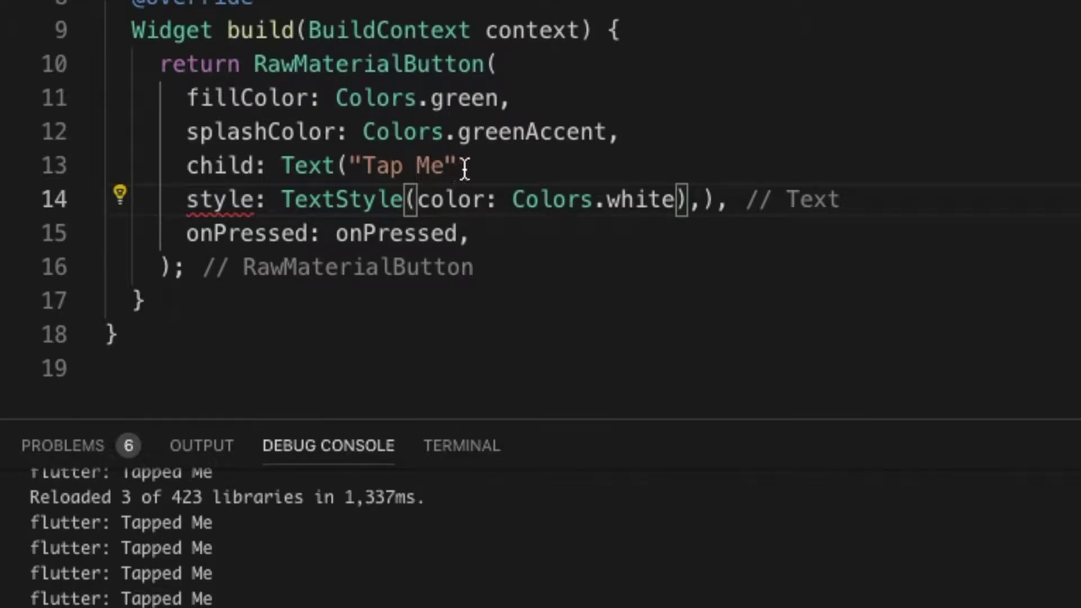
Step: Save to hot-reload and tap the Tap Me button twice in the simulator
{"action": "left_click", "coordinate": [463, 166]}
{"action": "type", "text": ","}
{"action": "key", "text": "cmd+s"}
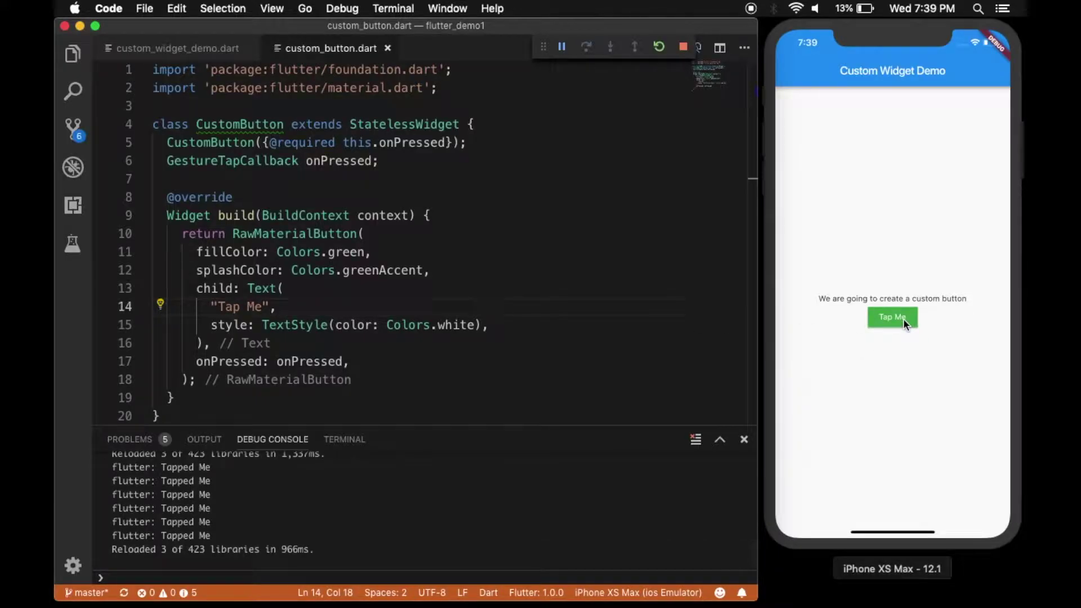
{"action": "left_click", "coordinate": [902, 318]}
{"action": "left_click", "coordinate": [903, 318]}
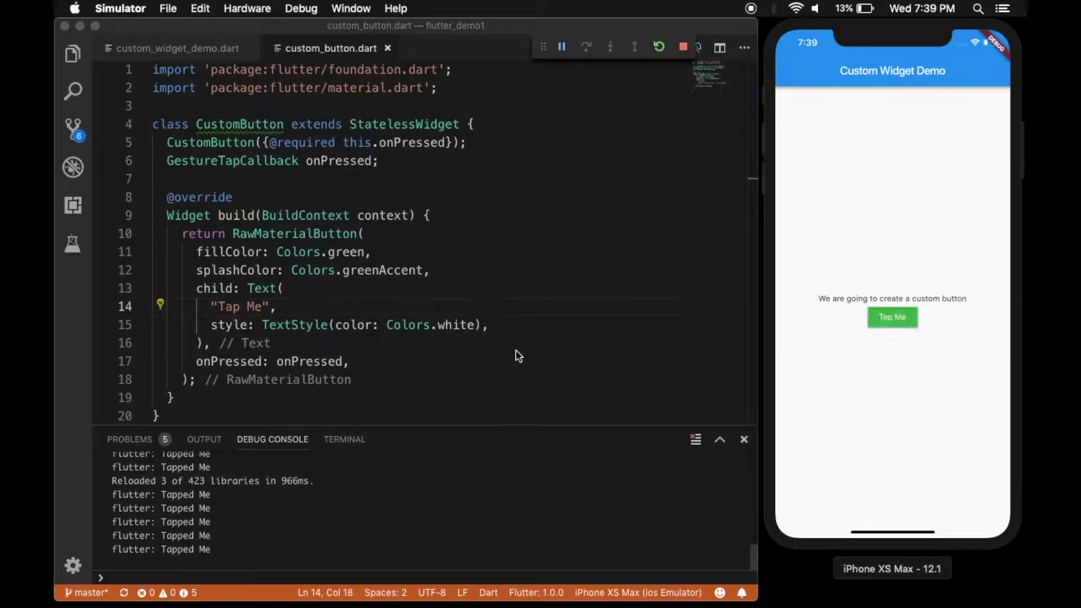
{"action": "left_click", "coordinate": [492, 349]}
{"action": "scroll", "coordinate": [359, 346], "scroll_direction": "down", "scroll_amount": 2}
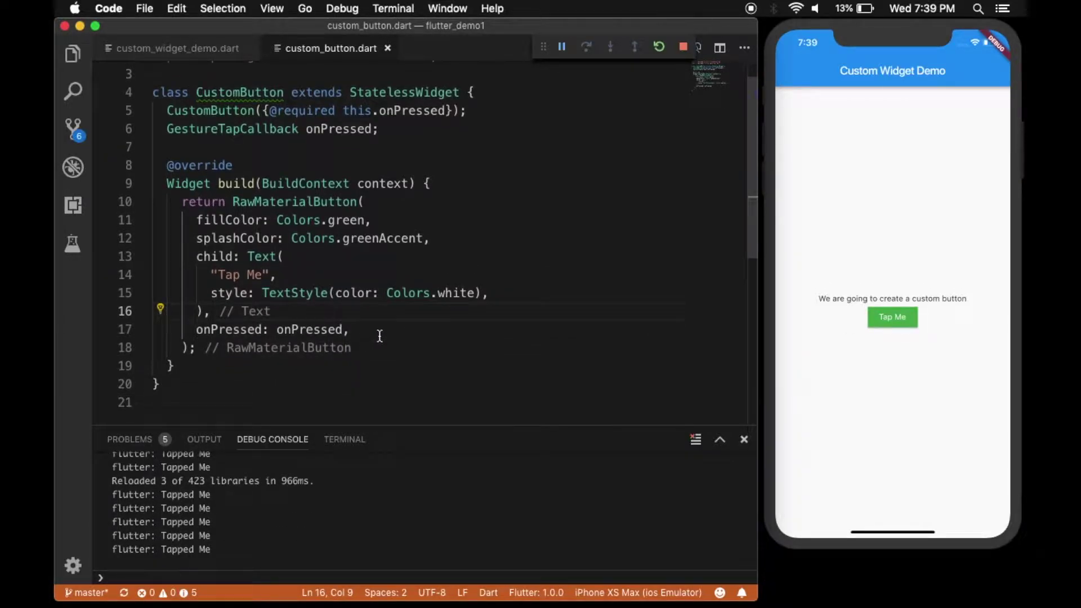
{"action": "left_click", "coordinate": [380, 332]}
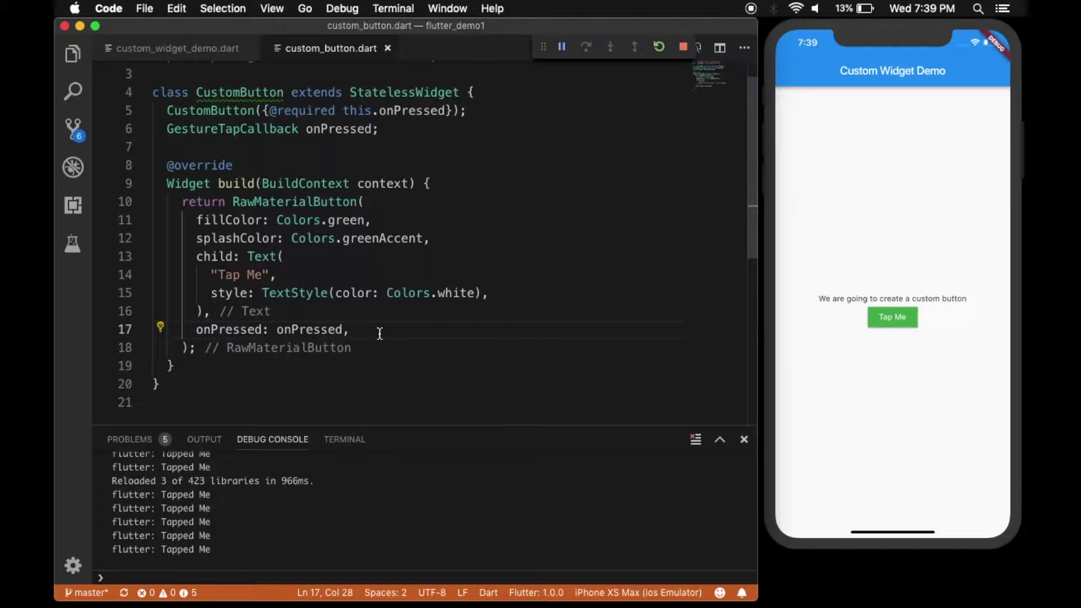
Step: Add shape: StadiumBorder() to the RawMaterialButton after onPressed
{"action": "key", "text": "Return"}
{"action": "type", "text": "s"}
{"action": "type", "text": "hap"}
{"action": "key", "text": "Return"}
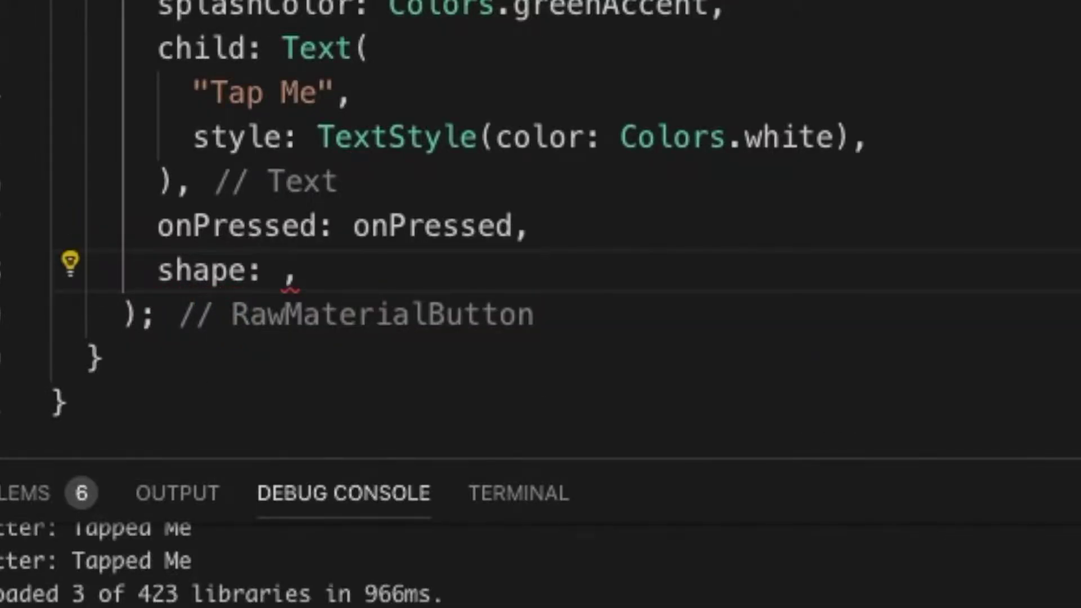
{"action": "type", "text": "S"}
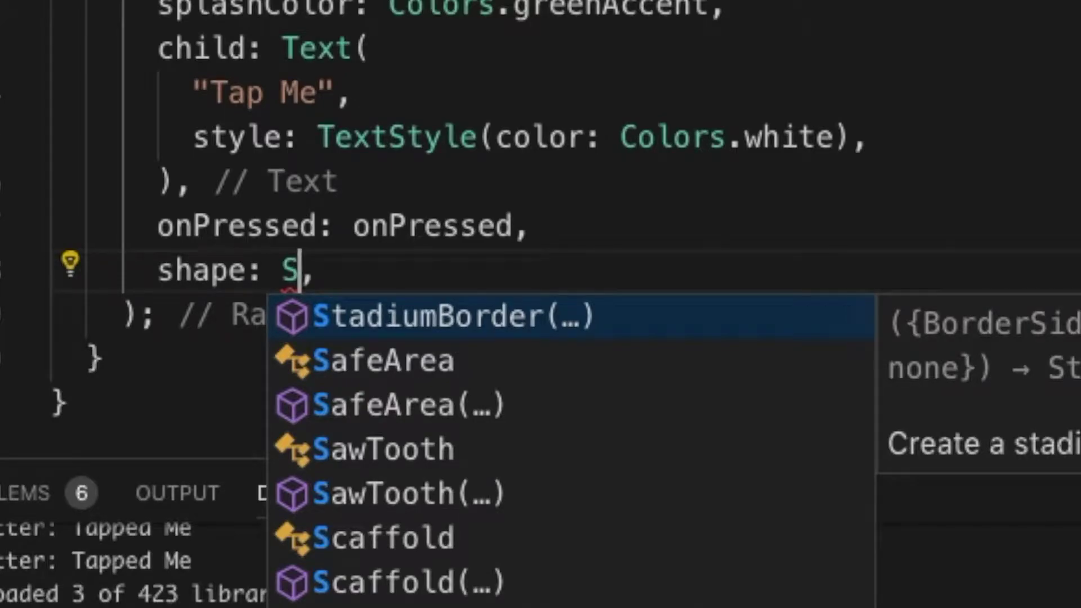
{"action": "type", "text": "ta"}
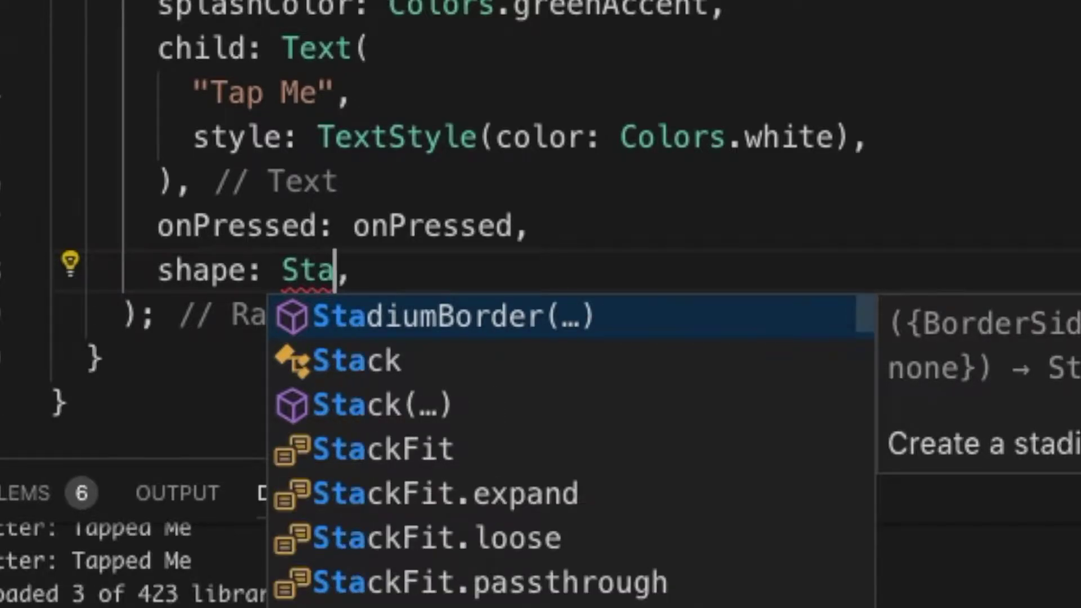
{"action": "type", "text": "dium"}
{"action": "key", "text": "Return"}
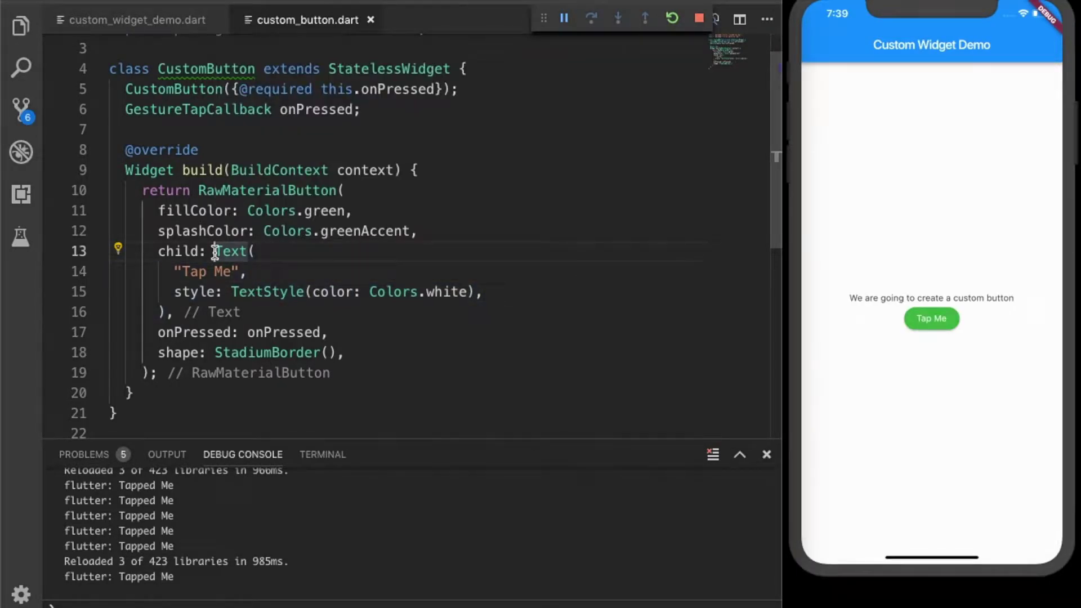
{"action": "key", "text": "Return"}
Step: Move the Tap Me Text widget into a new Row's children list and save to reformat
{"action": "key", "text": "Return"}
{"action": "key", "text": "Up"}
{"action": "type", "text": "R"}
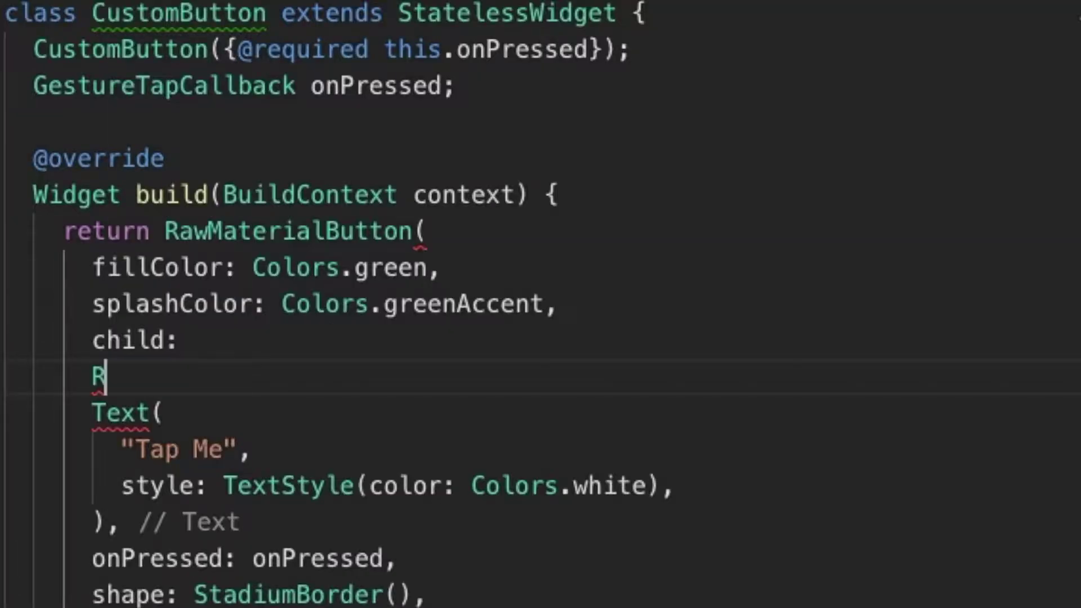
{"action": "type", "text": "ow"}
{"action": "key", "text": "Return"}
{"action": "type", "text": ";"}
{"action": "key", "text": "BackSpace"}
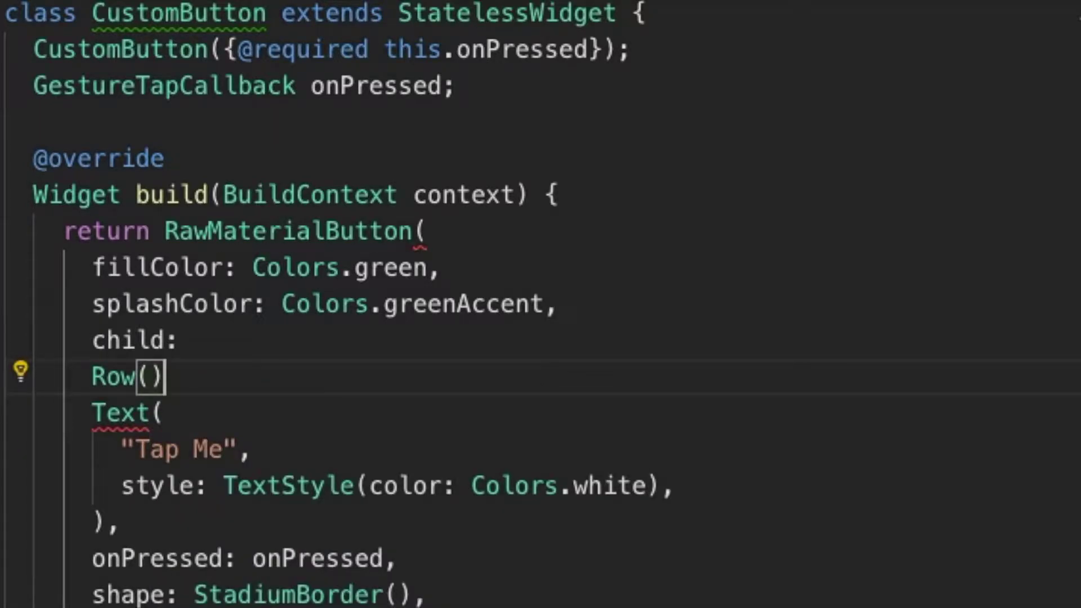
{"action": "key", "text": "Left"}
{"action": "key", "text": "Return"}
{"action": "type", "text": "children: <Widget>["}
{"action": "key", "text": "Return"}
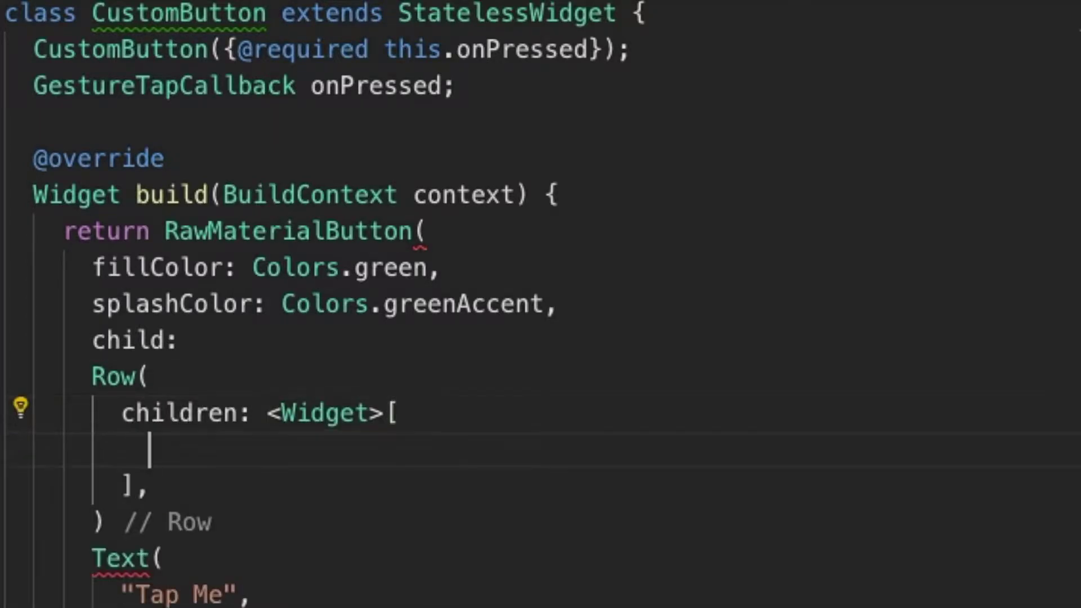
{"action": "scroll", "coordinate": [541, 304], "scroll_direction": "down", "scroll_amount": 3}
{"action": "left_click_drag", "start_coordinate": [90, 339], "coordinate": [110, 447]}
{"action": "key", "text": "ctrl+c"}
{"action": "key", "text": "BackSpace"}
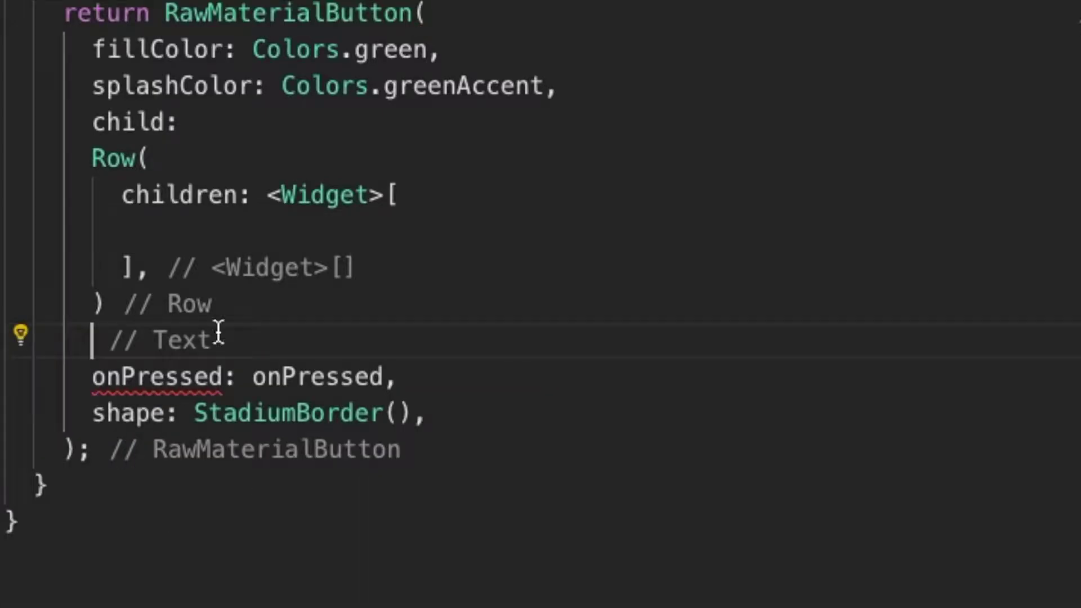
{"action": "left_click", "coordinate": [212, 229]}
{"action": "key", "text": "ctrl+v"}
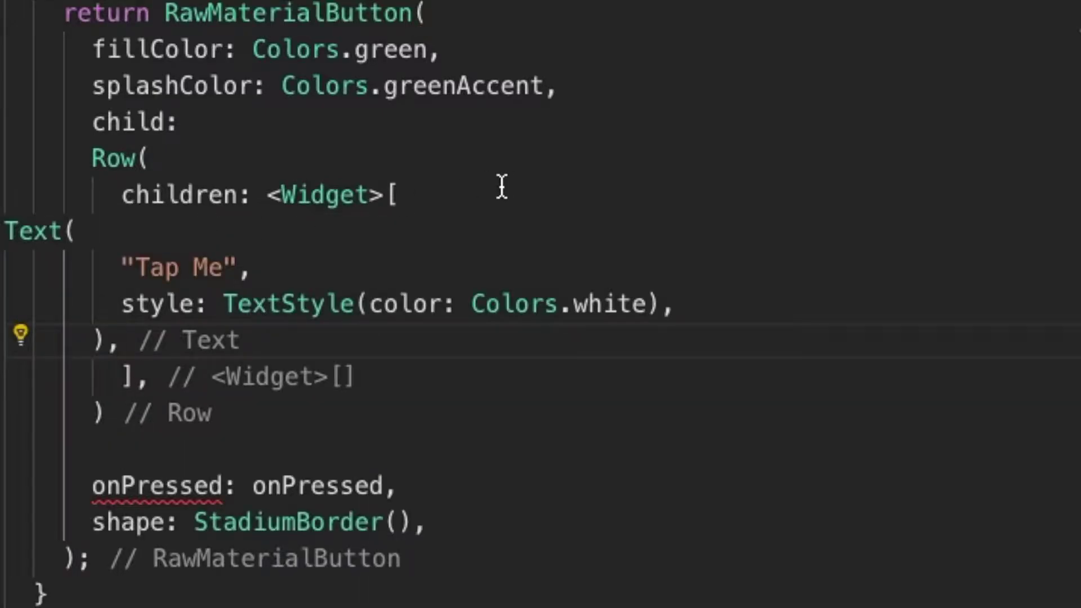
{"action": "left_click", "coordinate": [109, 414]}
{"action": "type", "text": ","}
{"action": "key", "text": "ctrl+s"}
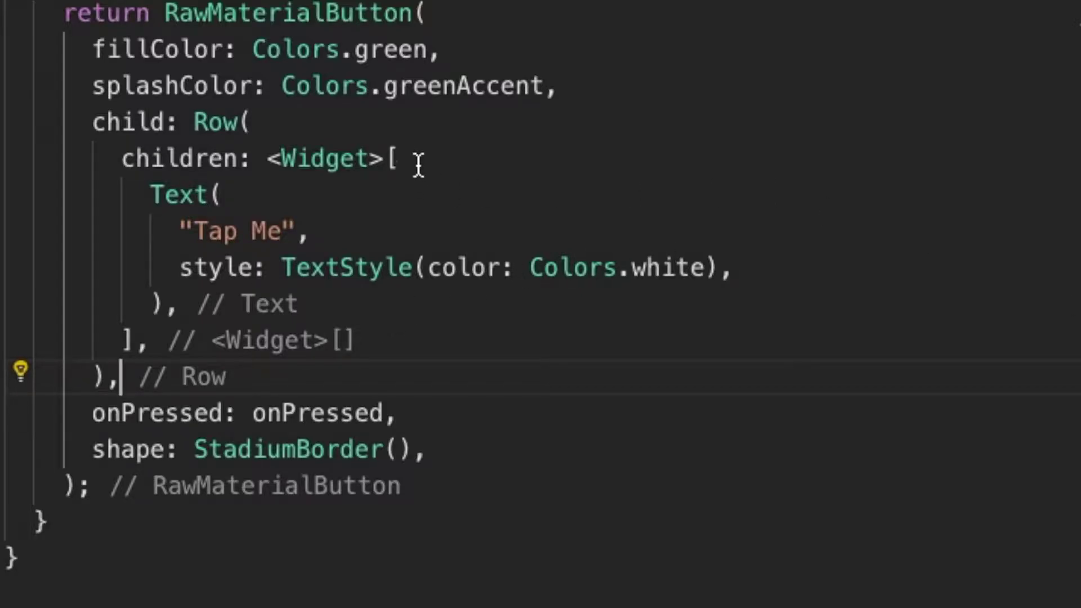
Step: Set the Row's mainAxisSize to MainAxisSize.min and save to hot-reload
{"action": "left_click", "coordinate": [254, 121]}
{"action": "key", "text": "Return"}
{"action": "type", "text": "main"}
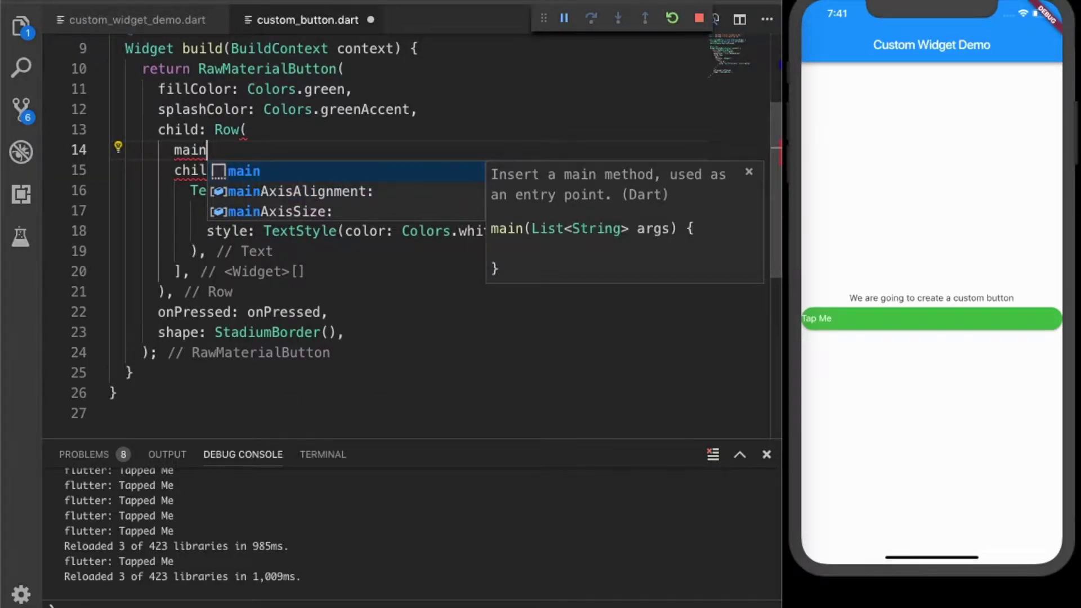
{"action": "key", "text": "Down"}
{"action": "key", "text": "Down"}
{"action": "key", "text": "Return"}
{"action": "type", "text": "Main"}
{"action": "key", "text": "Down"}
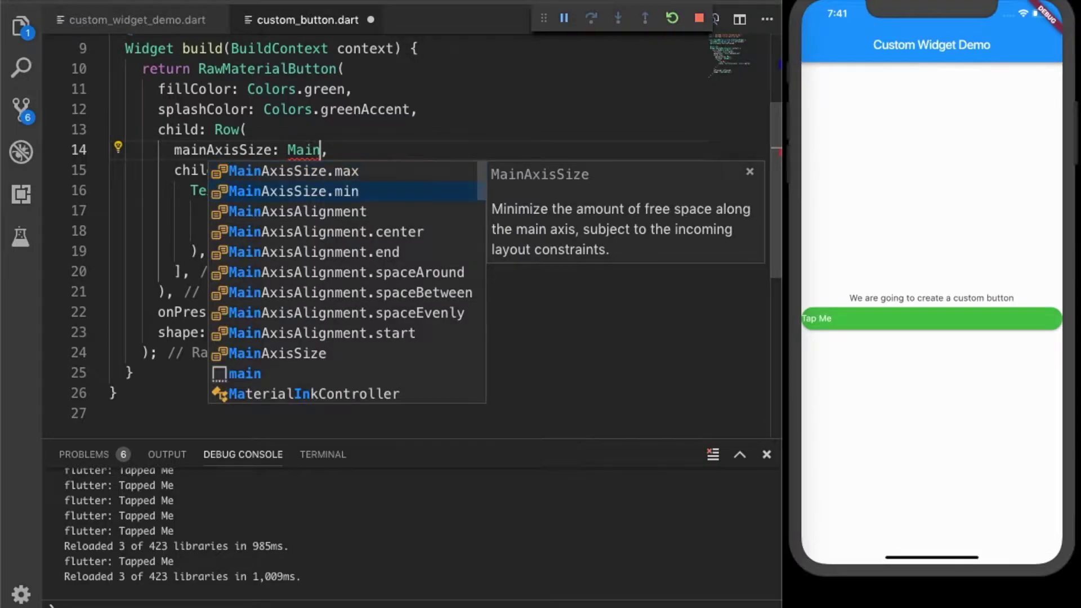
{"action": "key", "text": "Return"}
{"action": "key", "text": "ctrl+s"}
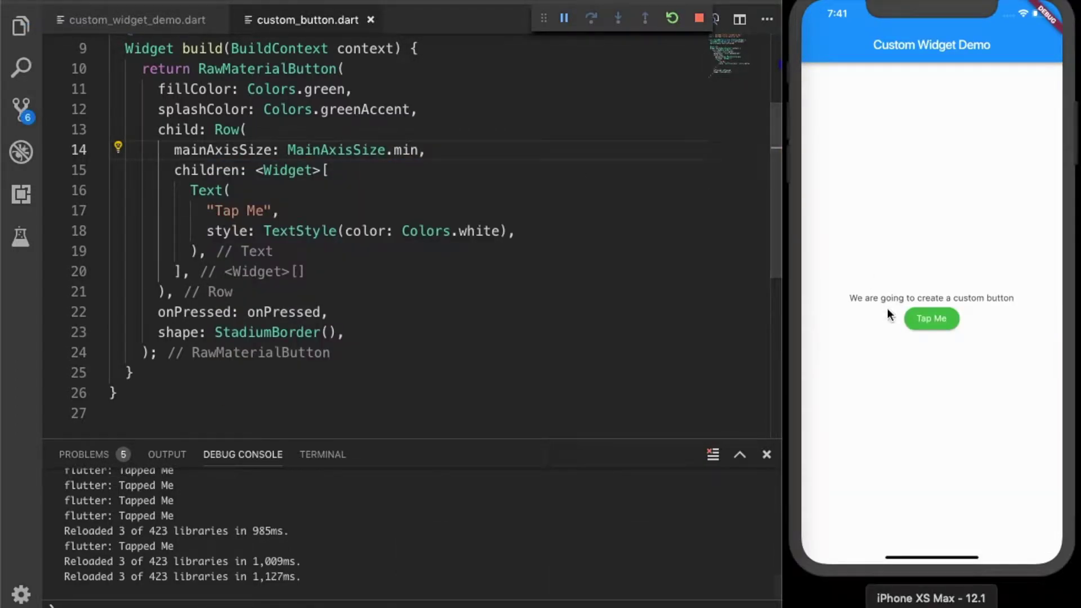
{"action": "left_click", "coordinate": [332, 169]}
Step: Insert Icon(Icons.face) as the first Row child and save to hot-reload
{"action": "key", "text": "Return"}
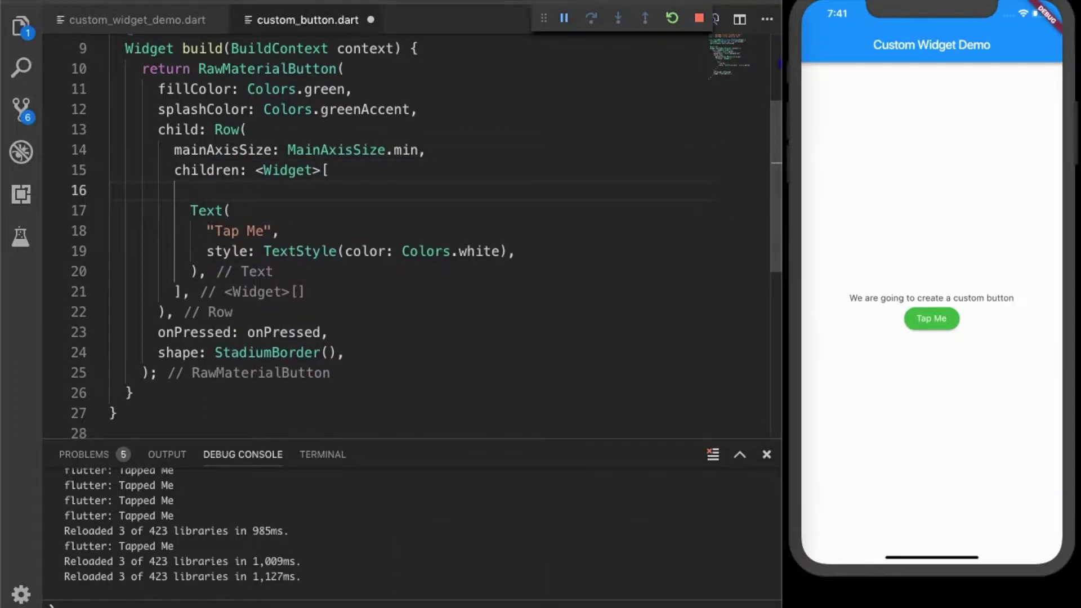
{"action": "type", "text": "Icon("}
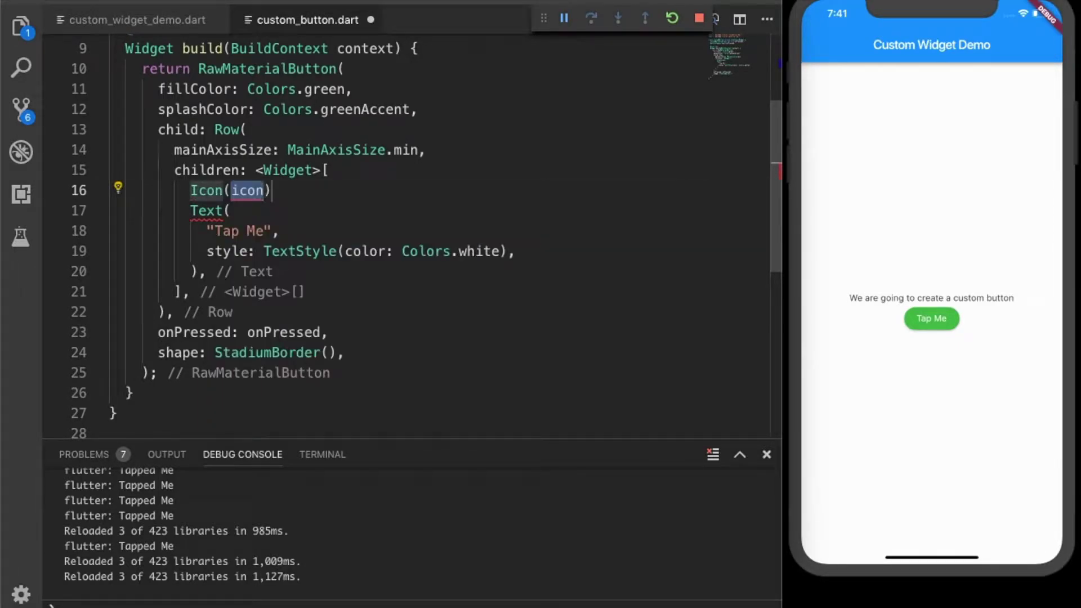
{"action": "type", "text": "Icons.face"}
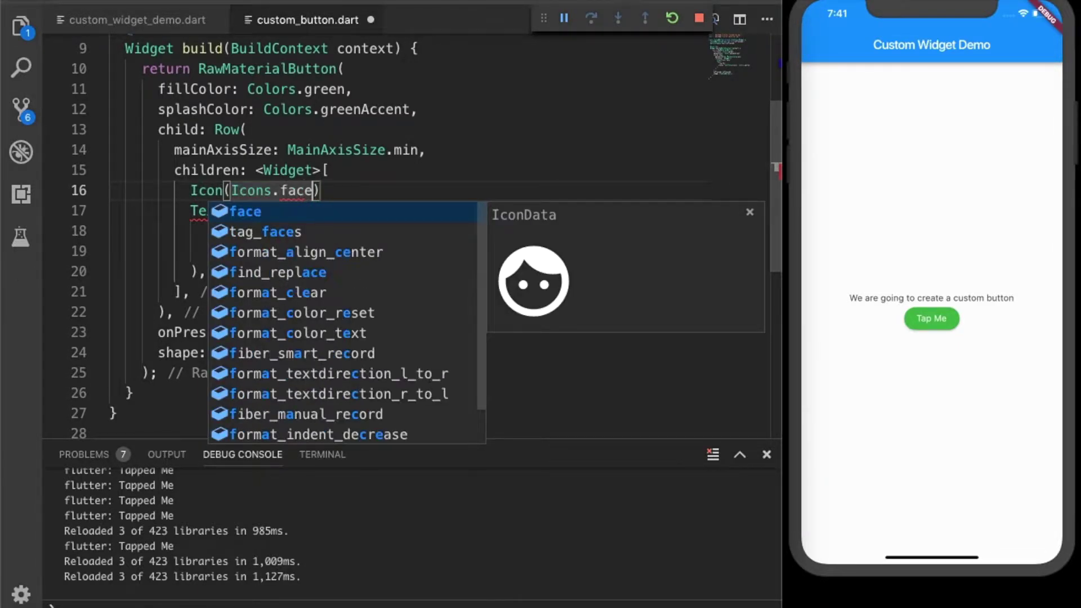
{"action": "key", "text": "Escape"}
{"action": "key", "text": "Right"}
{"action": "type", "text": ","}
{"action": "key", "text": "super+s"}
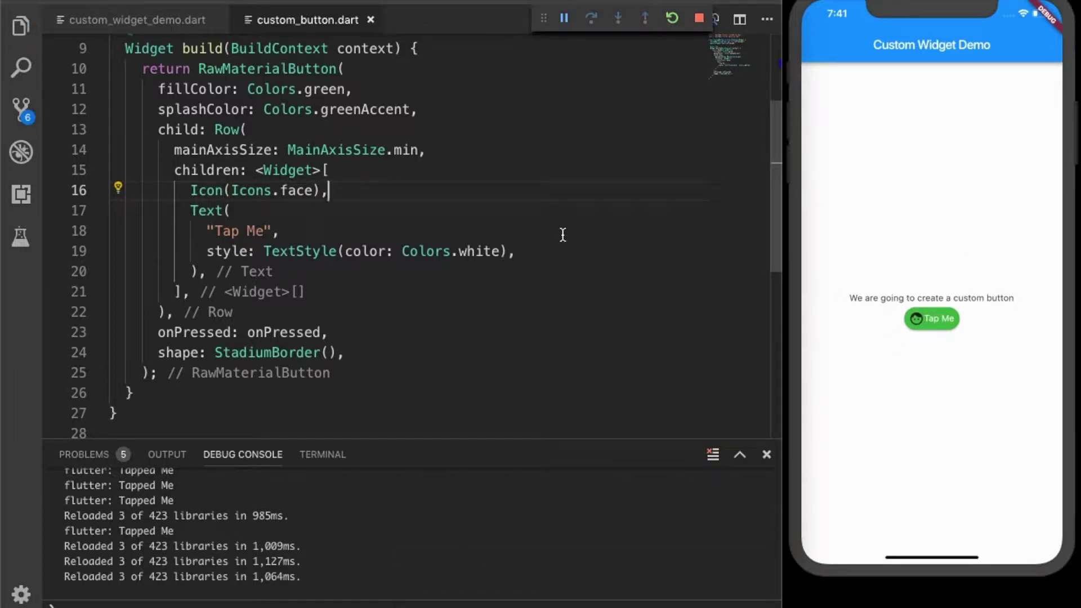
Step: Give the face icon color: Colors.amber and save to hot-reload
{"action": "left_click", "coordinate": [314, 190]}
{"action": "key", "text": "Return"}
{"action": "type", "text": "color: "}
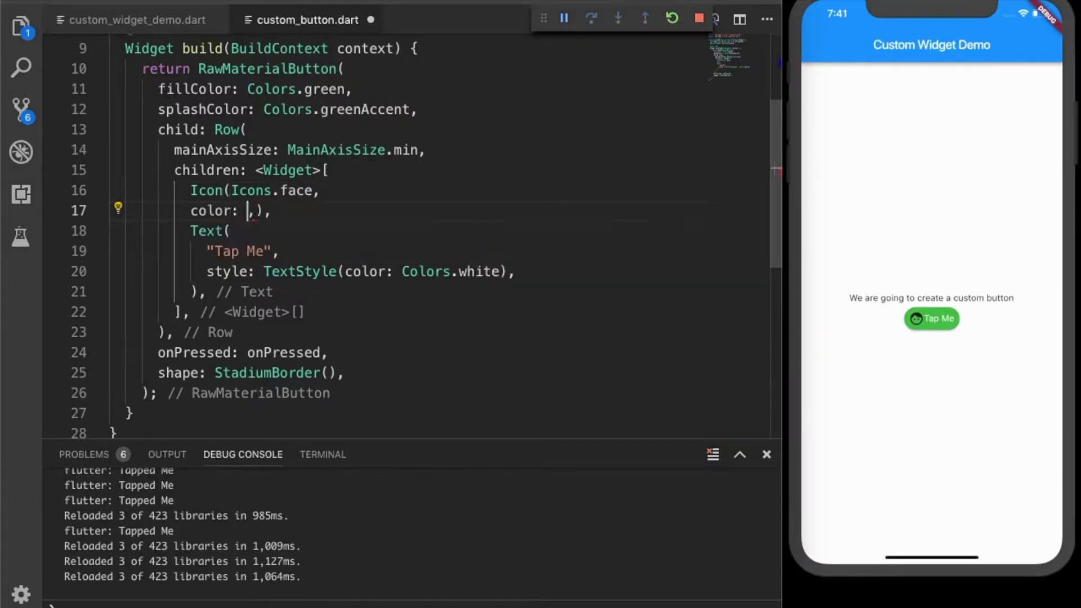
{"action": "type", "text": "Colors.Am"}
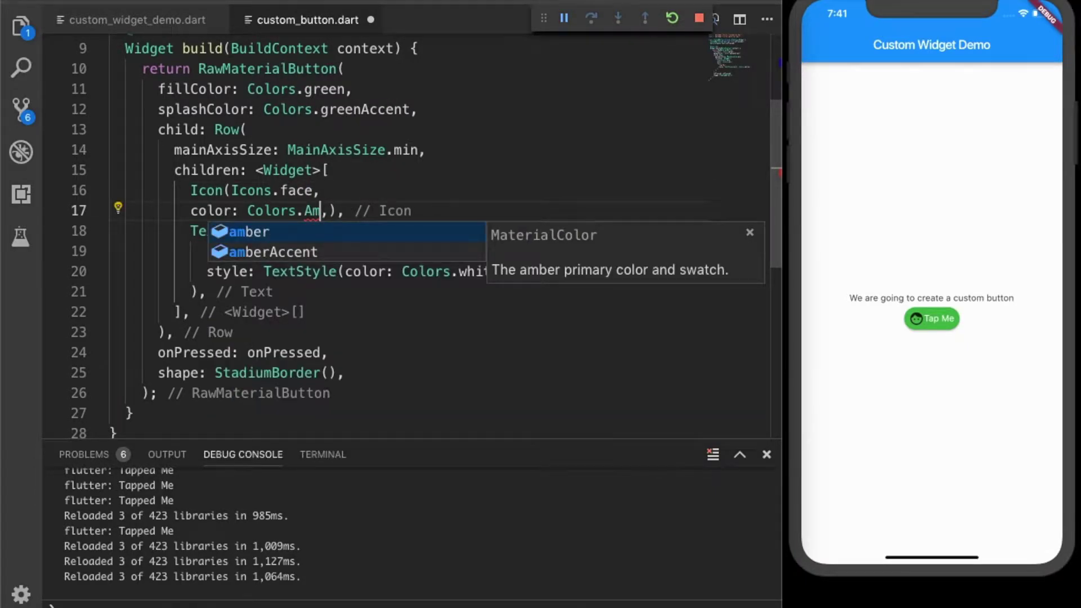
{"action": "key", "text": "Return"}
{"action": "key", "text": "ctrl+s"}
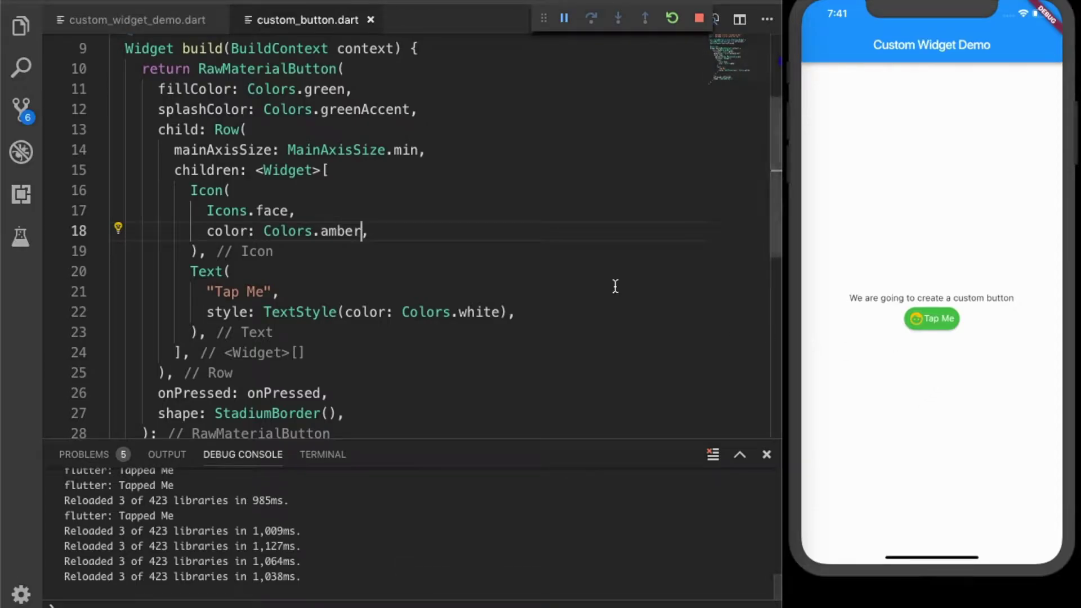
{"action": "left_click", "coordinate": [468, 239]}
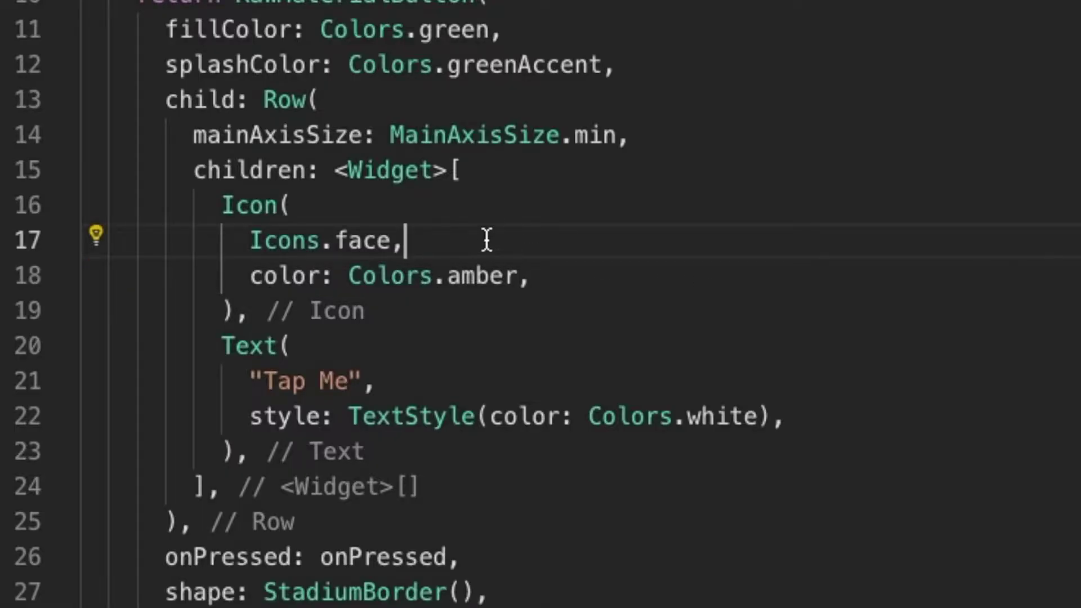
Step: Insert SizedBox(width: 10.0) between the face Icon and Tap Me Text, then save
{"action": "left_click", "coordinate": [261, 101]}
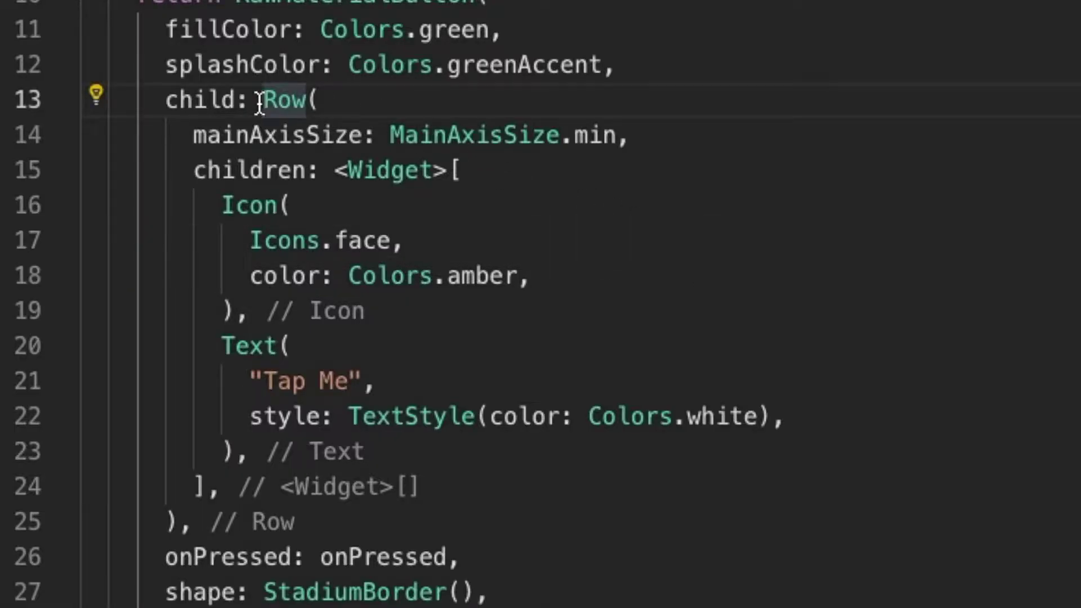
{"action": "left_click", "coordinate": [366, 311]}
{"action": "key", "text": "Return"}
{"action": "type", "text": "SizeBo"}
{"action": "key", "text": "Return"}
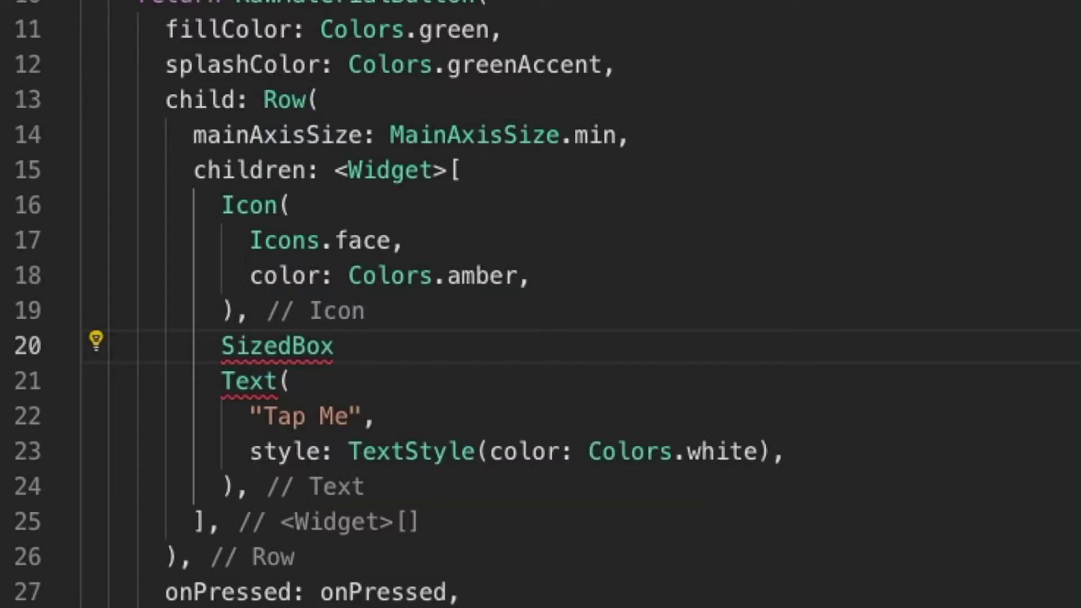
{"action": "type", "text": "(wi"}
{"action": "key", "text": "Return"}
{"action": "type", "text": "10.0,)"}
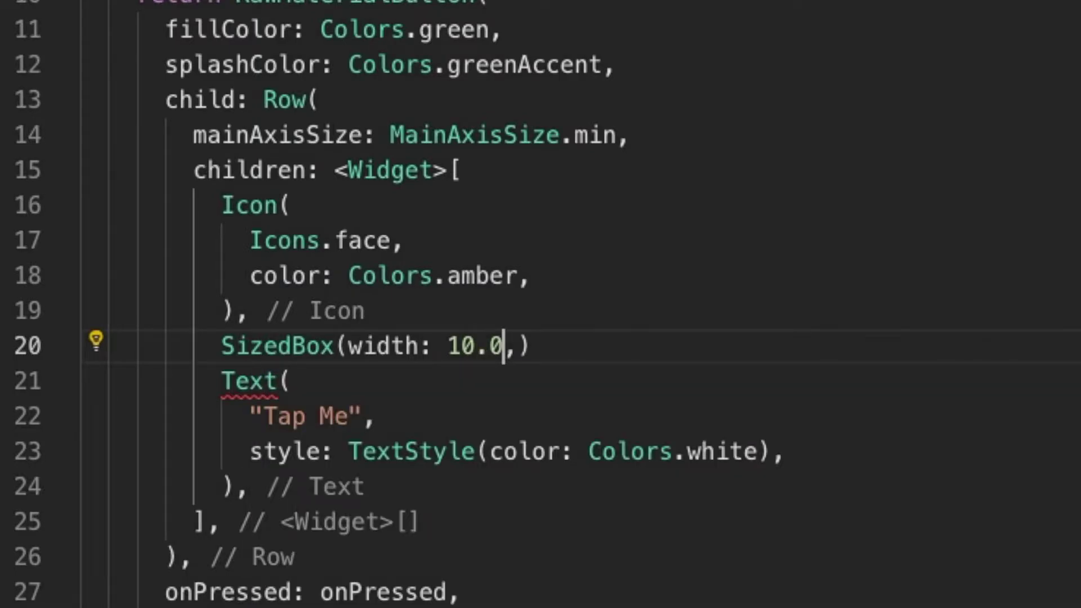
{"action": "key", "text": "End"}
{"action": "type", "text": ","}
{"action": "key", "text": "ctrl+s"}
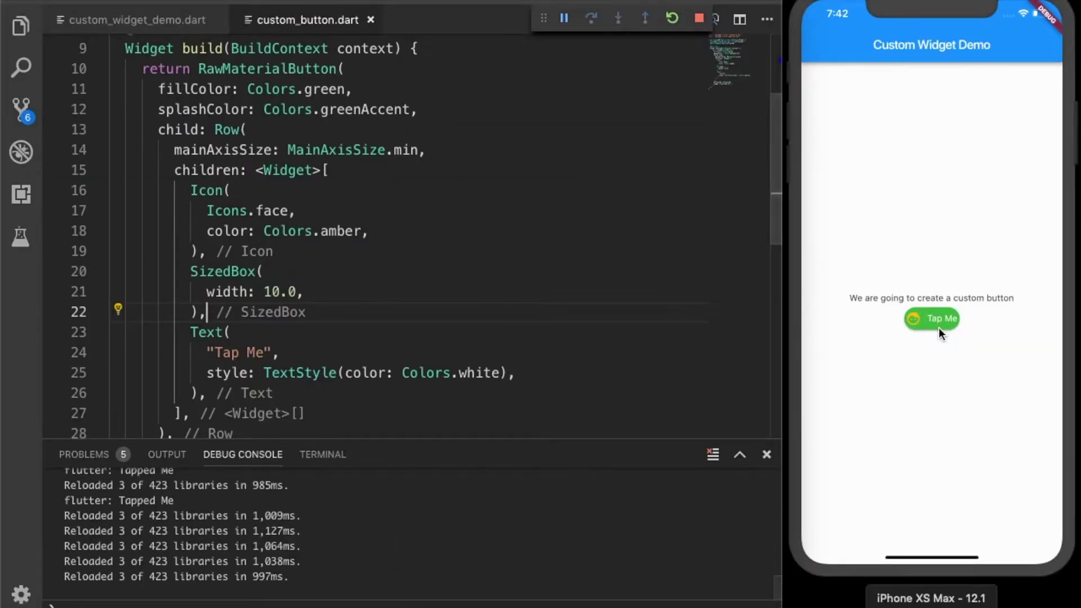
Step: Wrap the Row in a Padding widget, moving the Row into Padding's child, and save
{"action": "left_click", "coordinate": [208, 129]}
{"action": "type", "text": "Pa"}
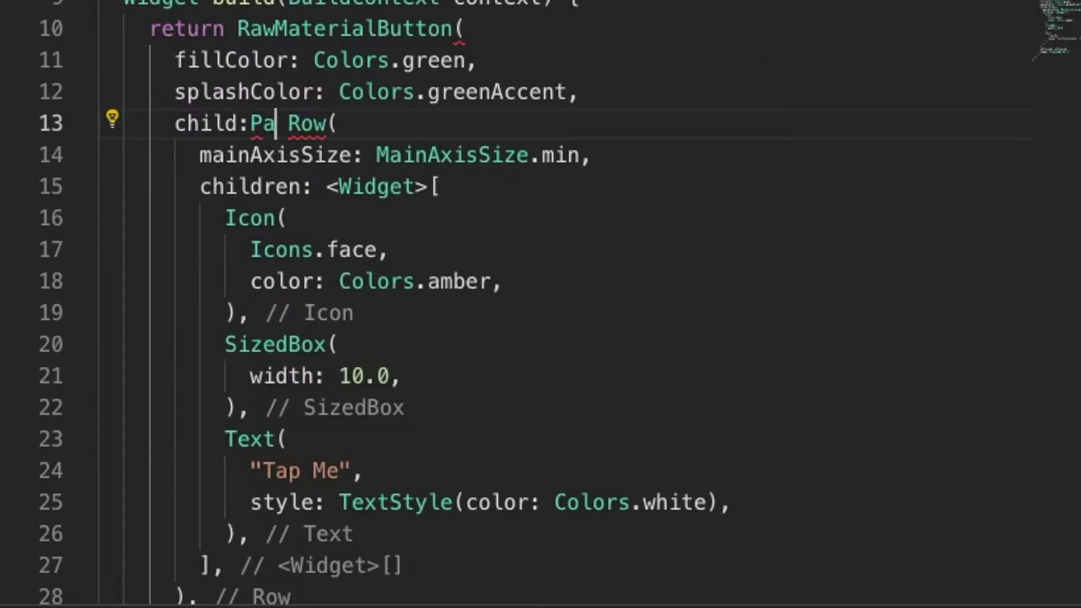
{"action": "type", "text": "ddin"}
{"action": "key", "text": "Return"}
{"action": "type", "text": "chi"}
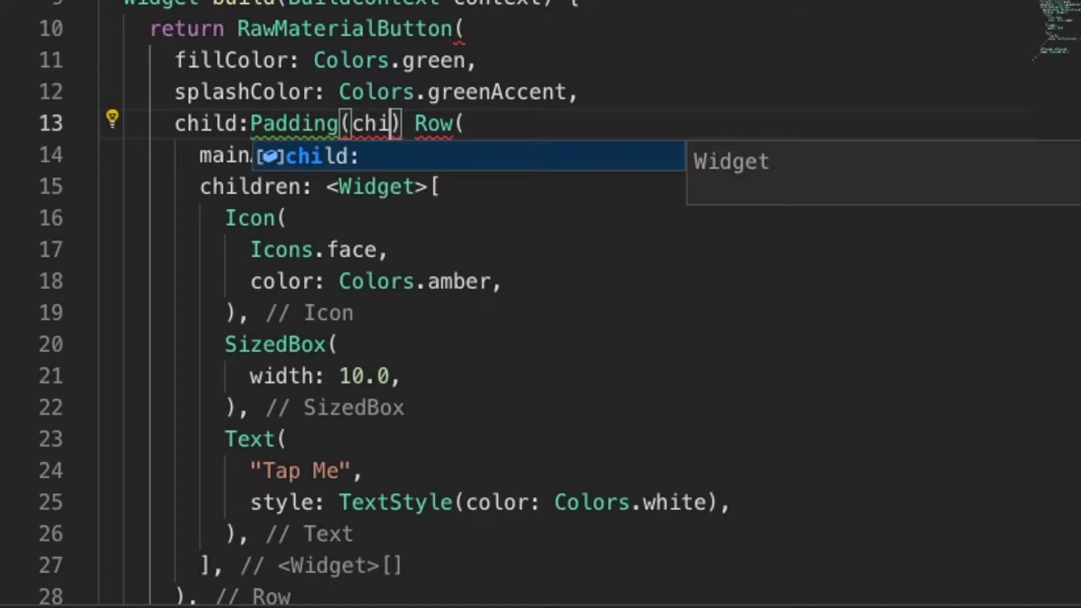
{"action": "key", "text": "Return"}
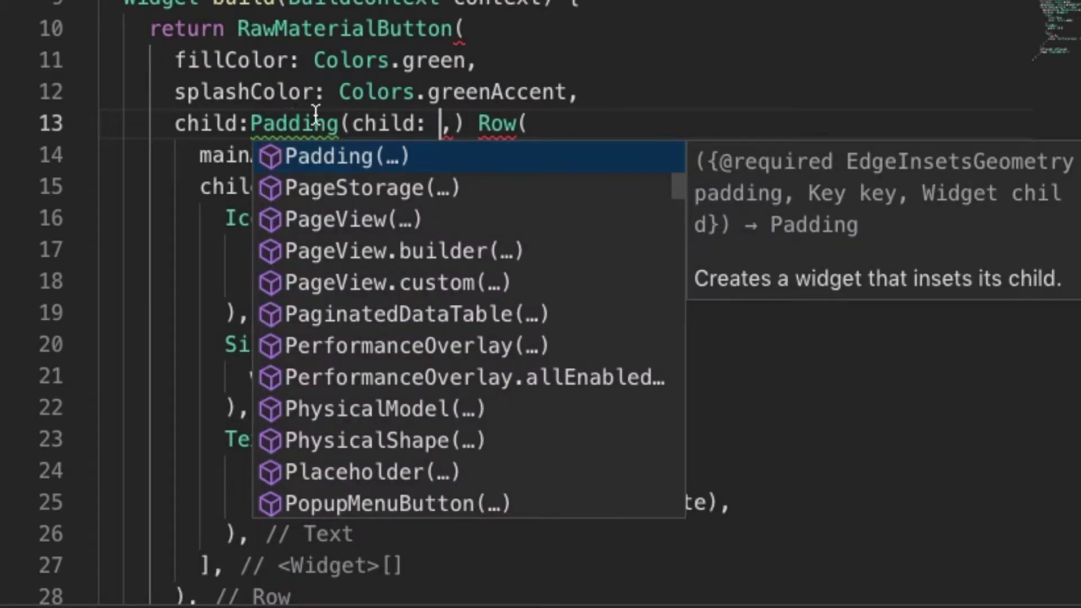
{"action": "key", "text": "Escape"}
{"action": "scroll", "coordinate": [459, 205], "scroll_direction": "down", "scroll_amount": 2}
{"action": "scroll", "coordinate": [459, 493], "scroll_direction": "down", "scroll_amount": 1}
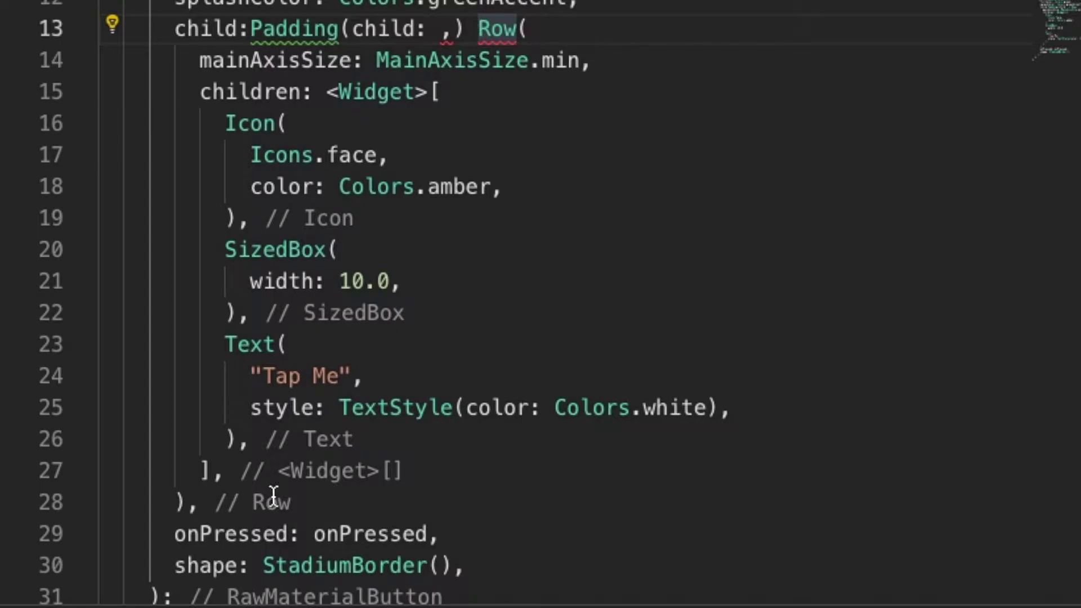
{"action": "left_click", "coordinate": [192, 502], "text": "shift"}
{"action": "key", "text": "ctrl+x"}
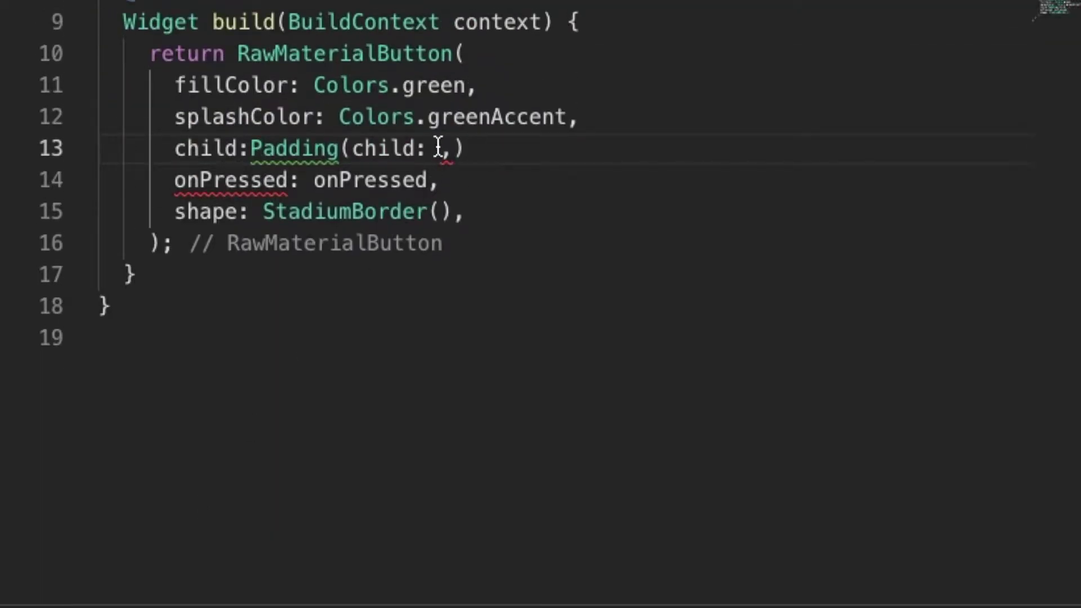
{"action": "key", "text": "ctrl+v"}
{"action": "scroll", "coordinate": [597, 456], "scroll_direction": "down", "scroll_amount": 1}
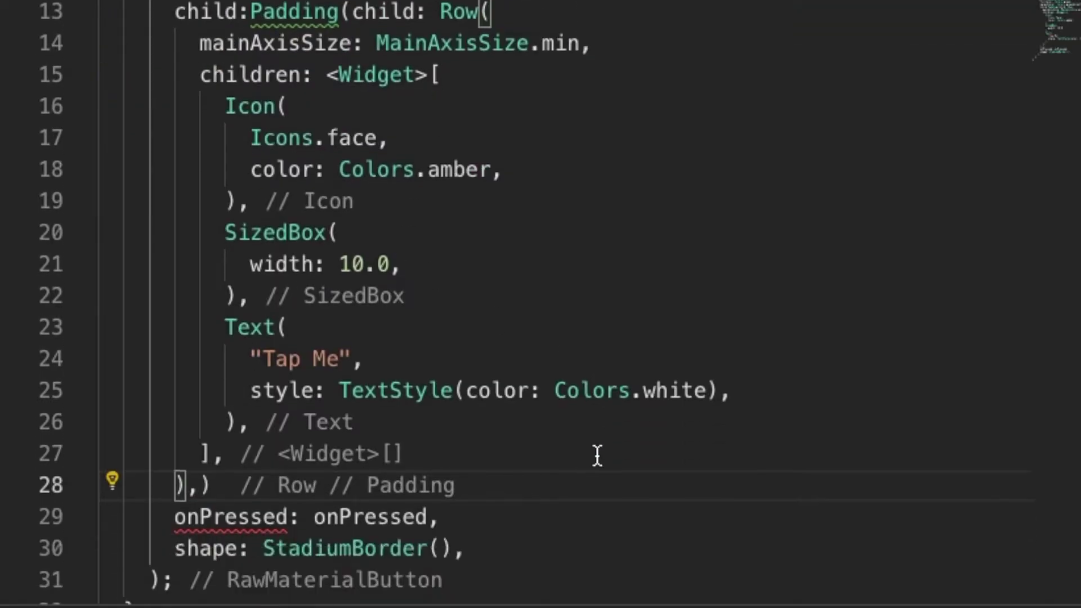
{"action": "scroll", "coordinate": [596, 457], "scroll_direction": "down", "scroll_amount": 1}
{"action": "left_click", "coordinate": [224, 452]}
{"action": "type", "text": ","}
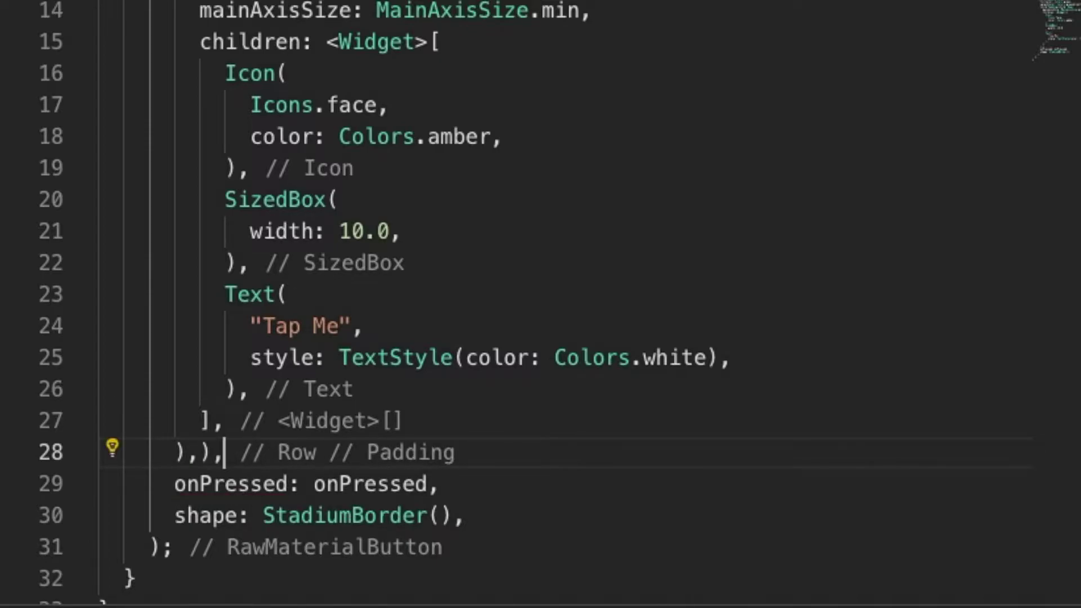
{"action": "key", "text": "ctrl+s"}
{"action": "scroll", "coordinate": [362, 304], "scroll_direction": "up", "scroll_amount": 4}
{"action": "scroll", "coordinate": [362, 304], "scroll_direction": "up", "scroll_amount": 1}
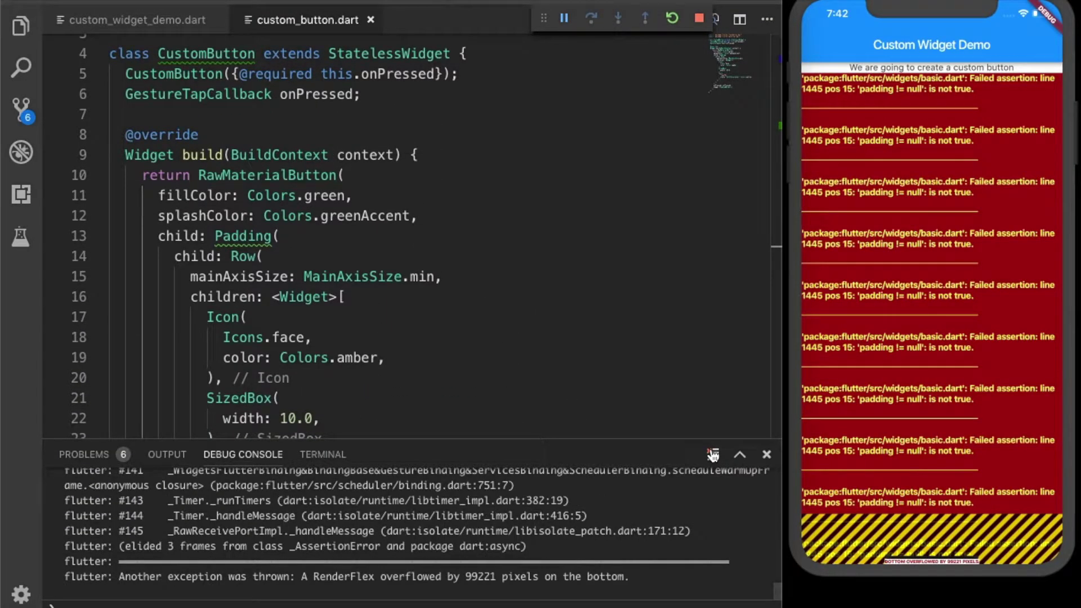
Step: Clear the debug console and add padding: EdgeInsets.all(10.0) to the Padding
{"action": "left_click", "coordinate": [713, 455]}
{"action": "left_click", "coordinate": [388, 182]}
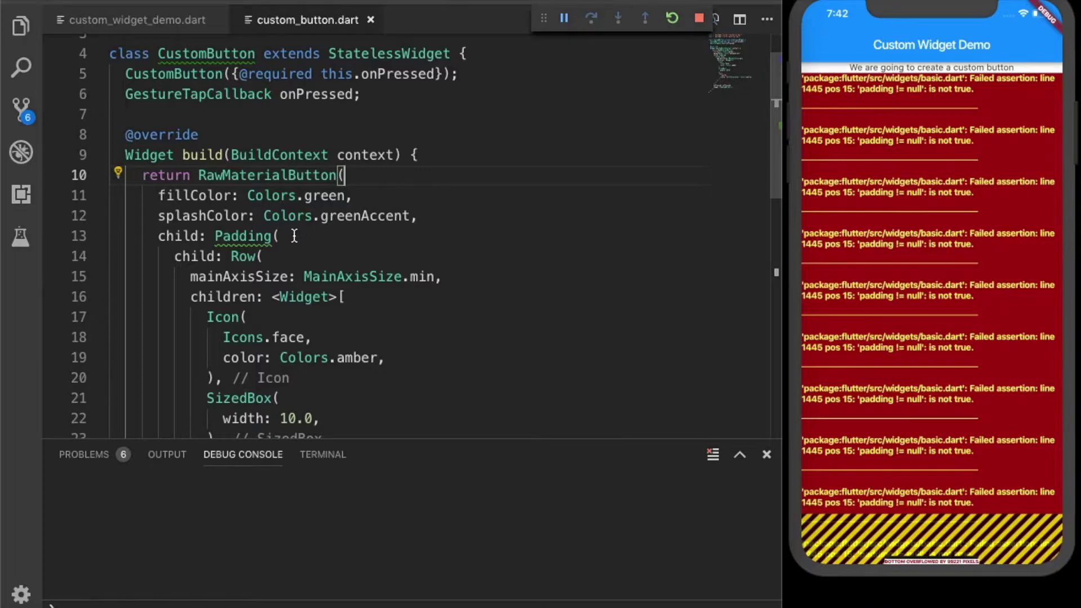
{"action": "left_click", "coordinate": [294, 236]}
{"action": "key", "text": "Return"}
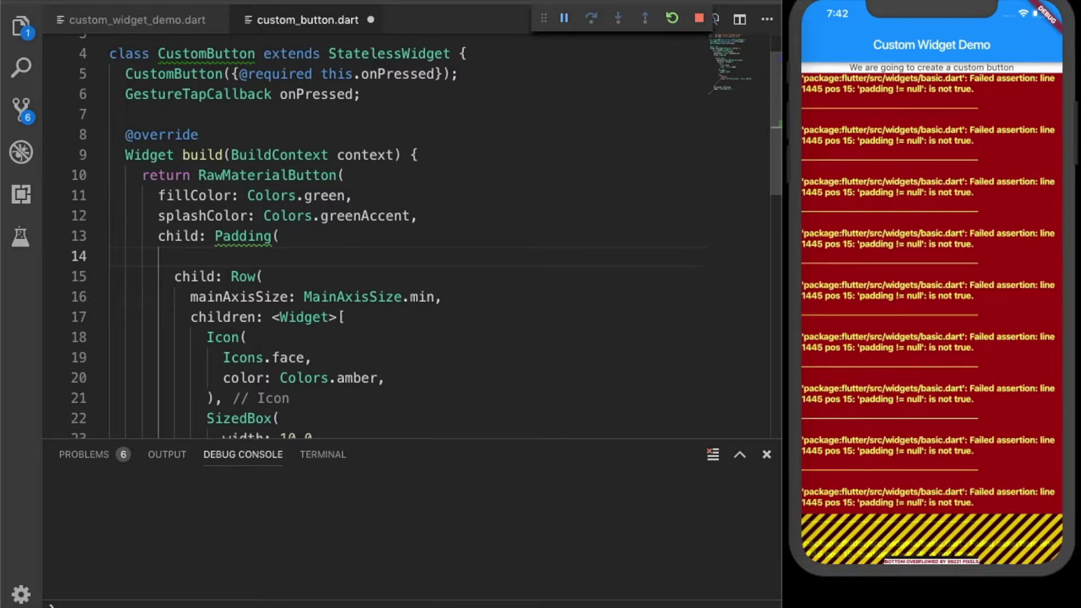
{"action": "type", "text": "pa"}
{"action": "key", "text": "Return"}
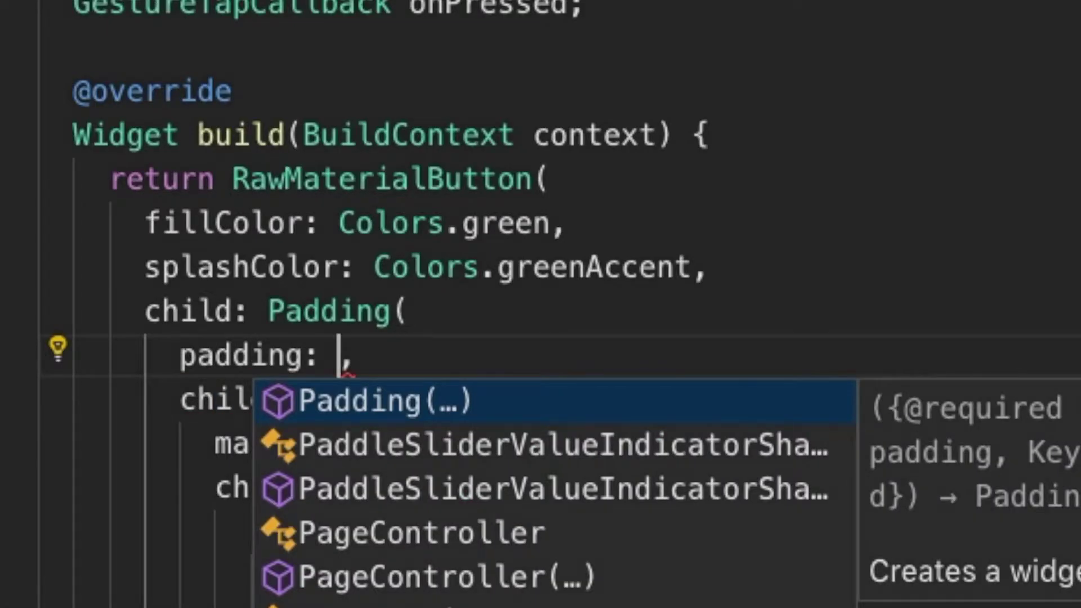
{"action": "type", "text": "EdgeIn"}
{"action": "key", "text": "Return"}
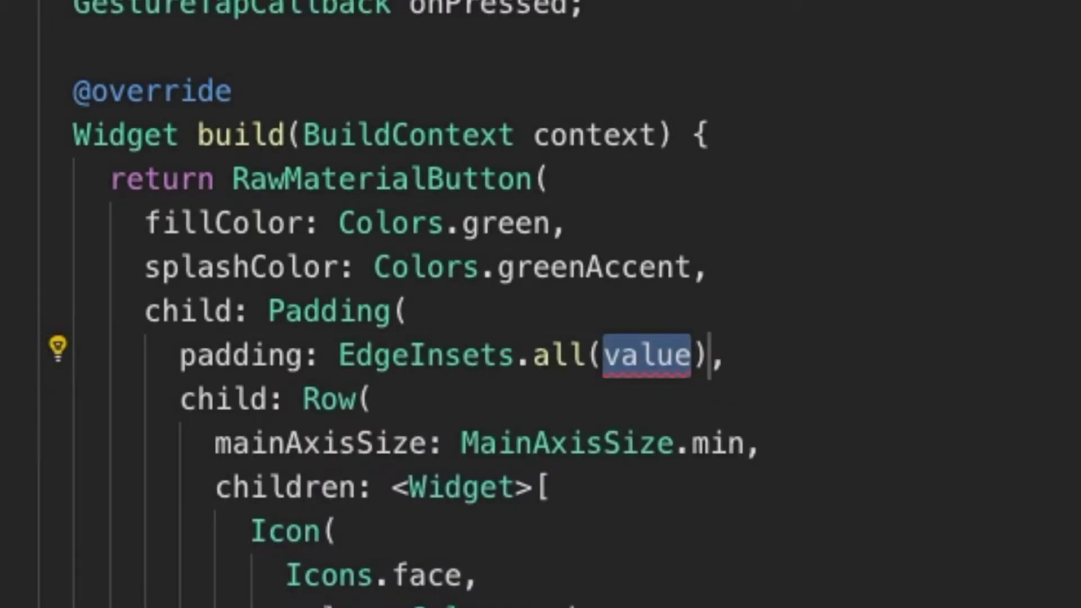
{"action": "type", "text": "10.0"}
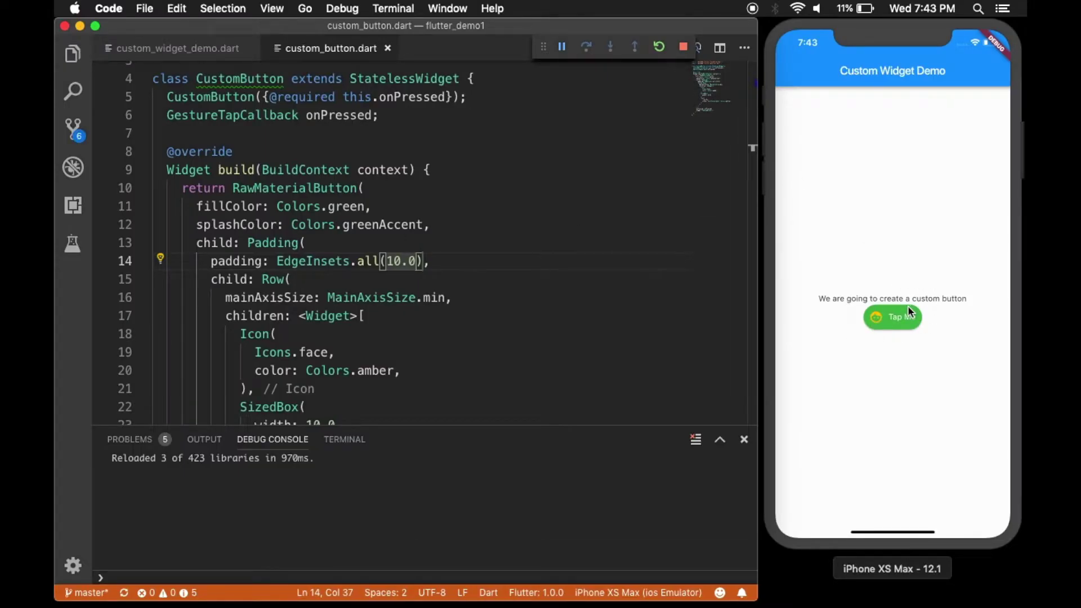
{"action": "scroll", "coordinate": [595, 316], "scroll_direction": "down", "scroll_amount": 3}
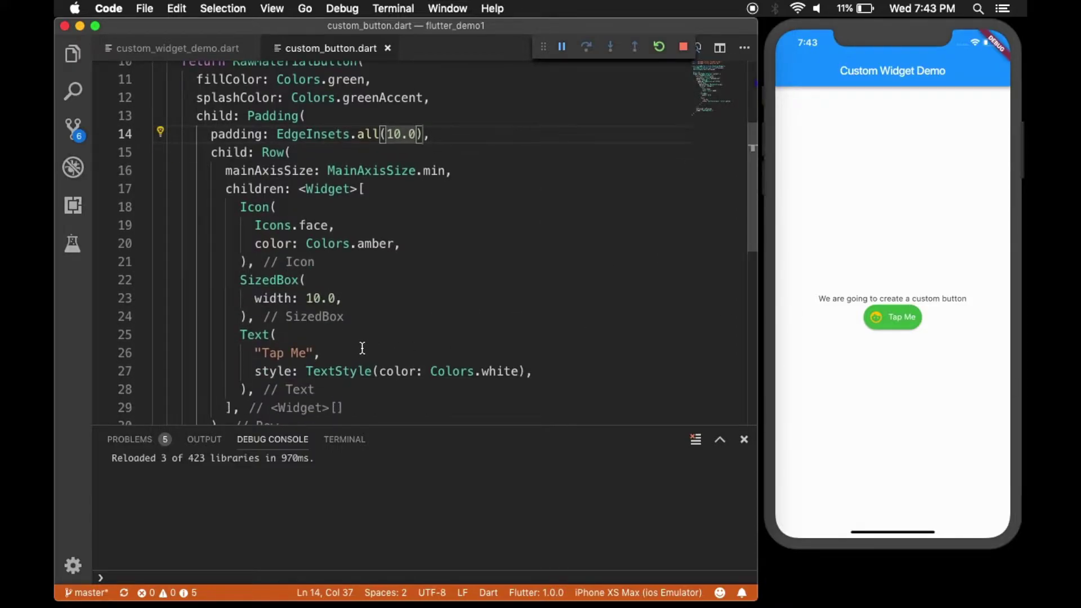
Step: Add maxLines: 1 to the Tap Me Text, save, and inspect the CustomButton warning
{"action": "left_click", "coordinate": [362, 352]}
{"action": "key", "text": "Return"}
{"action": "type", "text": "maxL"}
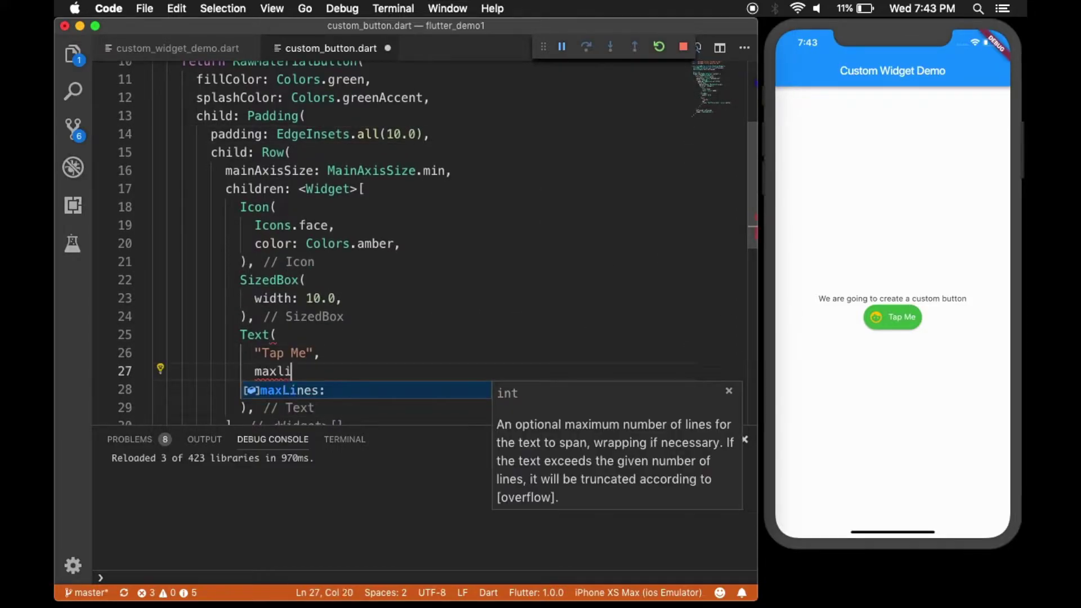
{"action": "key", "text": "Return"}
{"action": "type", "text": "1,"}
{"action": "key", "text": "cmd+s"}
{"action": "scroll", "coordinate": [457, 334], "scroll_direction": "down", "scroll_amount": 2}
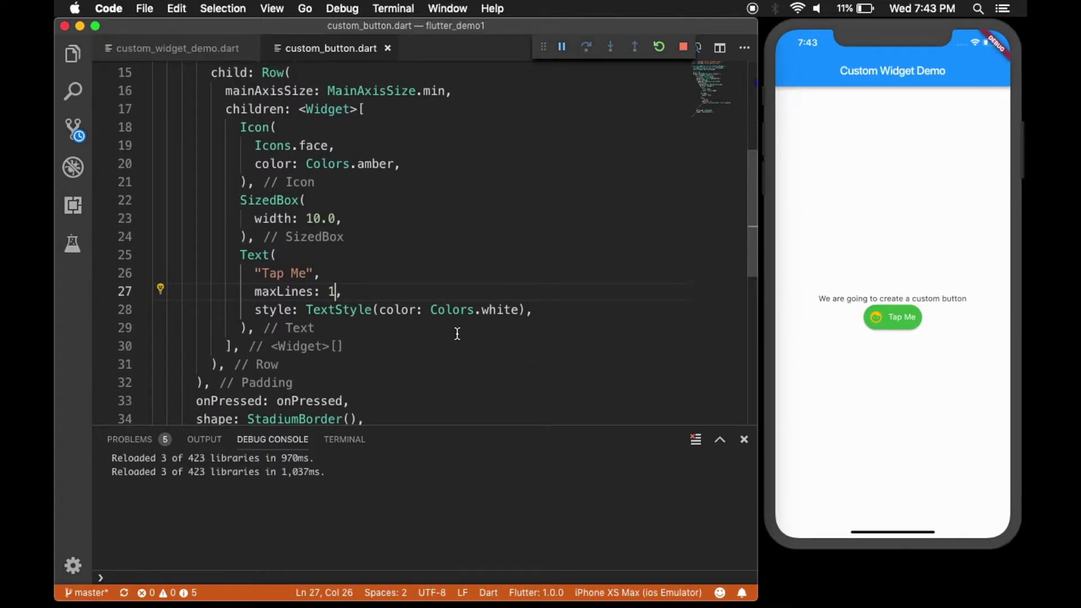
{"action": "scroll", "coordinate": [456, 333], "scroll_direction": "up", "scroll_amount": 7}
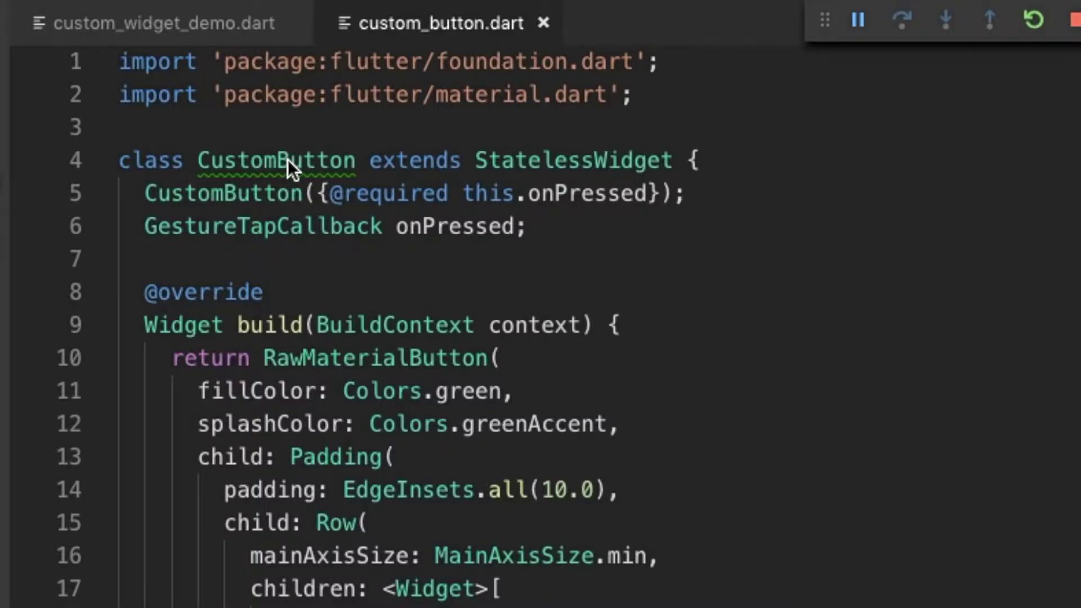
{"action": "left_click", "coordinate": [288, 160]}
{"action": "mouse_move", "coordinate": [310, 161]}
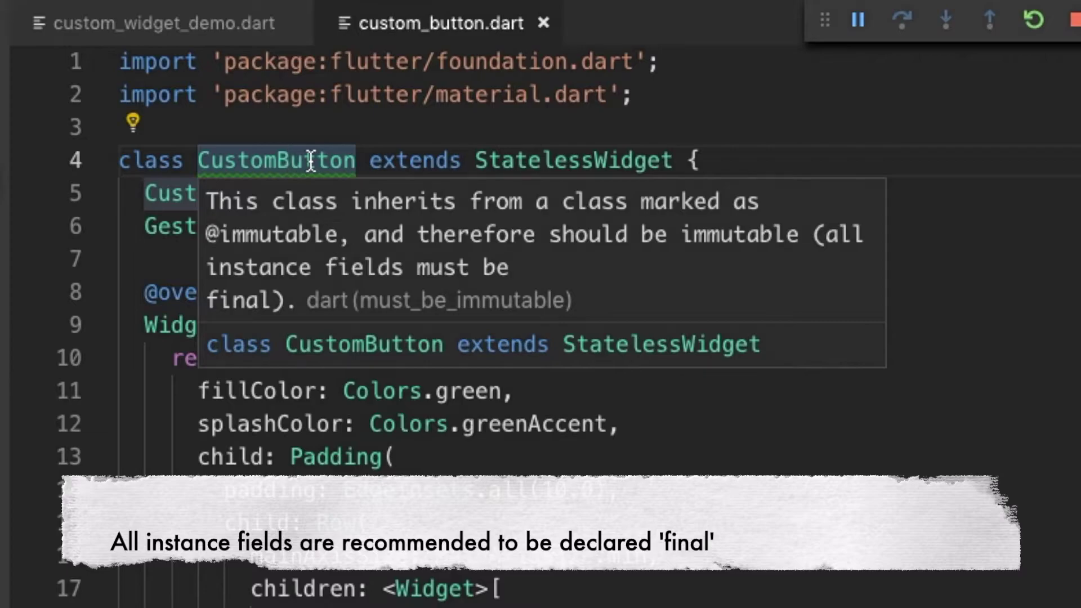
Step: Mark CustomButton's GestureTapCallback onPressed field as final
{"action": "left_click", "coordinate": [248, 424]}
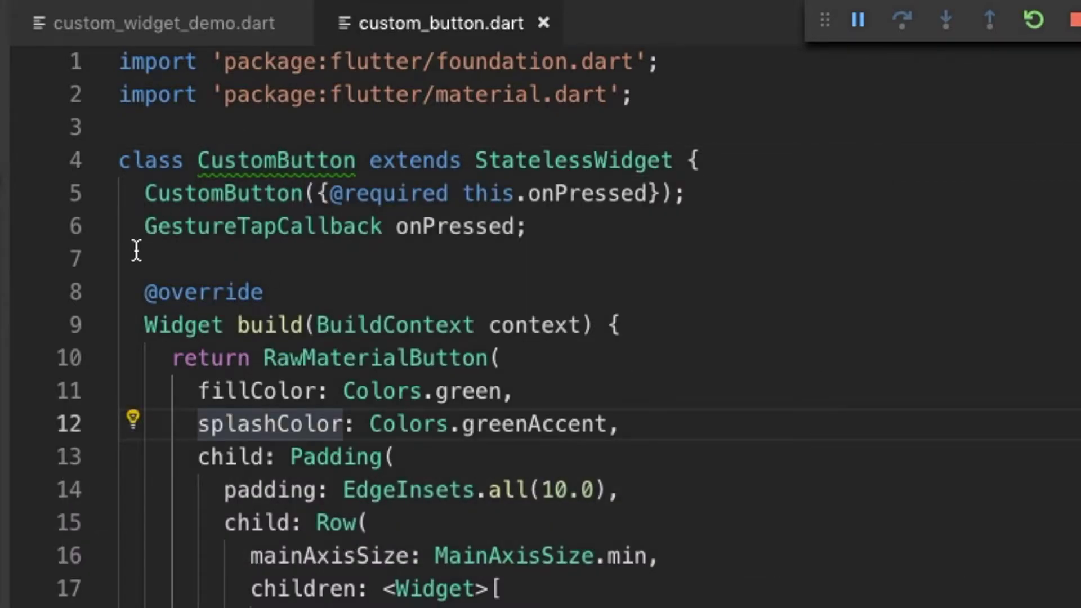
{"action": "left_click", "coordinate": [140, 226]}
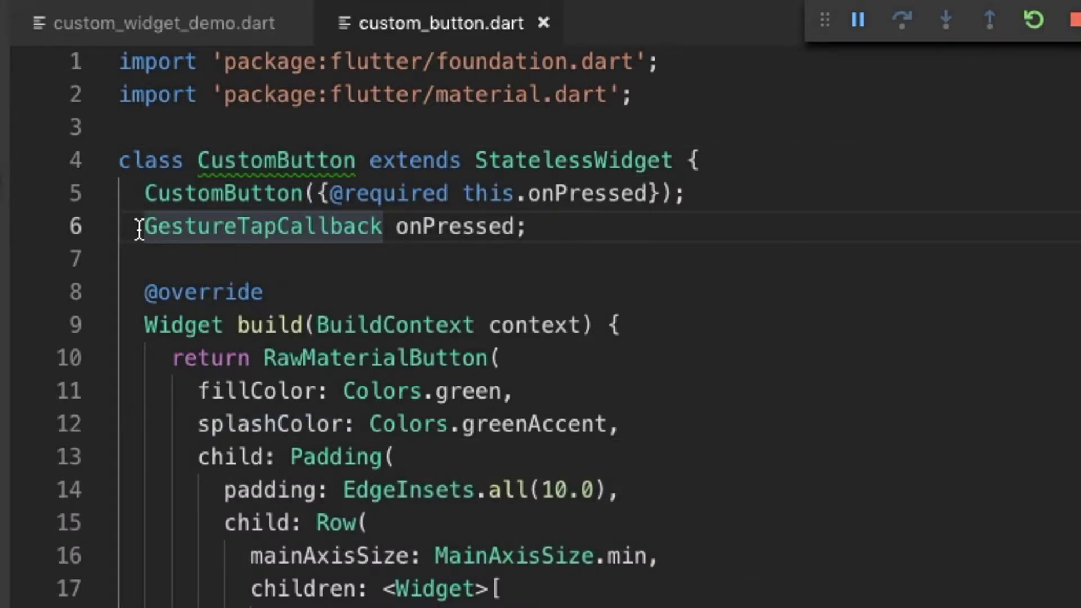
{"action": "type", "text": "final"}
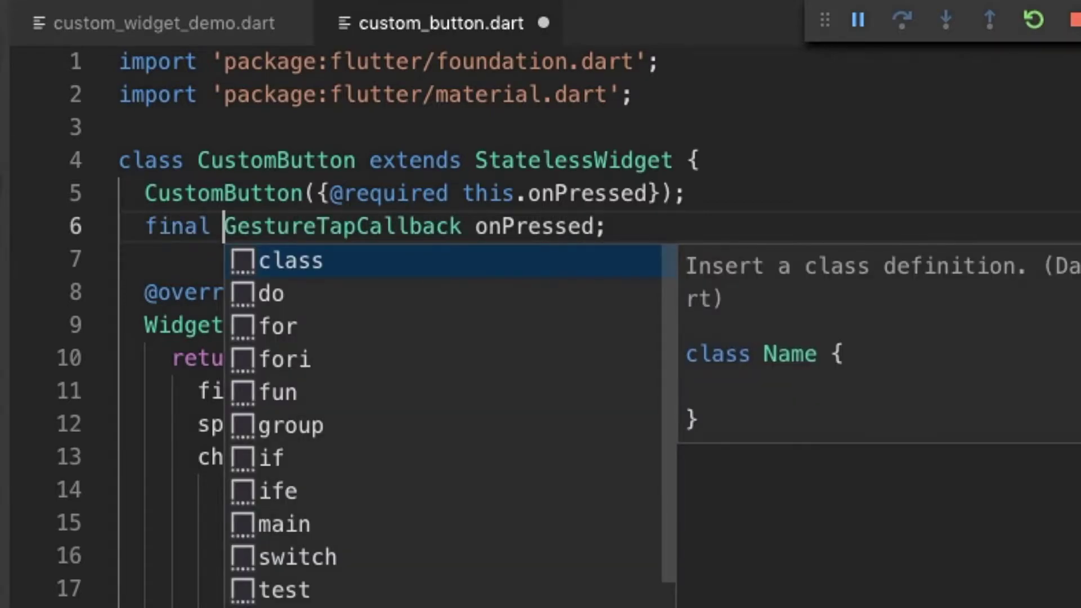
{"action": "left_click", "coordinate": [621, 160]}
{"action": "scroll", "coordinate": [723, 248], "scroll_direction": "down", "scroll_amount": 2}
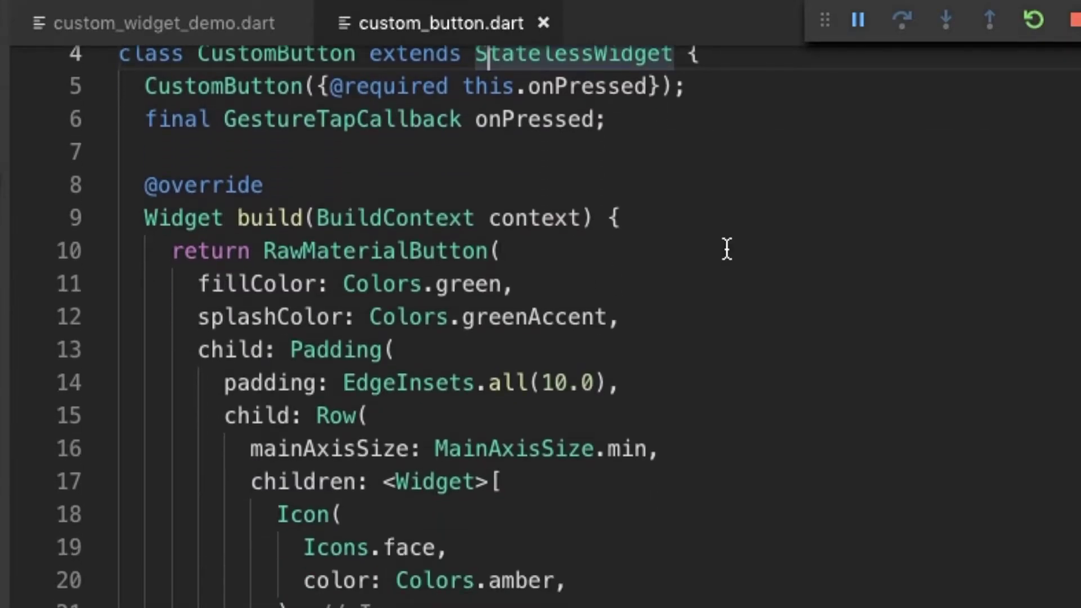
{"action": "scroll", "coordinate": [727, 249], "scroll_direction": "down", "scroll_amount": 5}
{"action": "scroll", "coordinate": [728, 249], "scroll_direction": "down", "scroll_amount": 5}
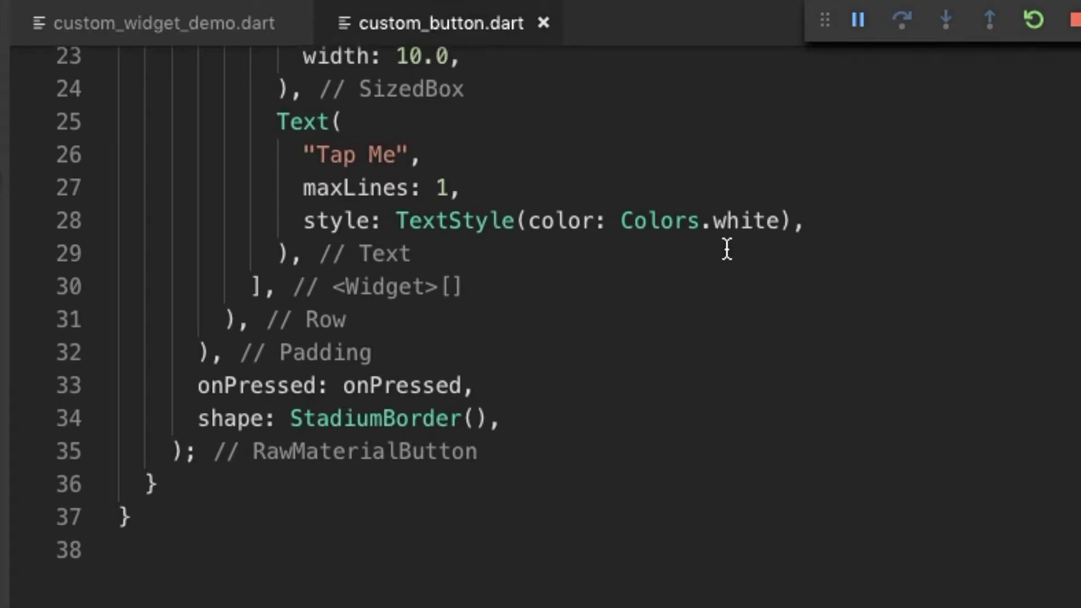
{"action": "scroll", "coordinate": [726, 248], "scroll_direction": "up", "scroll_amount": 3}
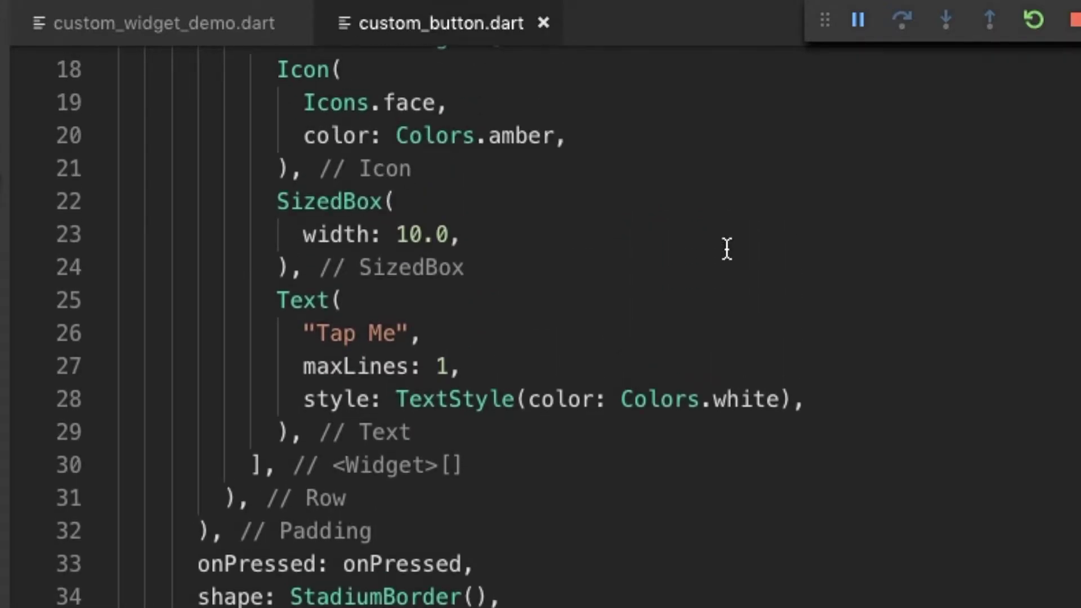
{"action": "scroll", "coordinate": [727, 249], "scroll_direction": "up", "scroll_amount": 3}
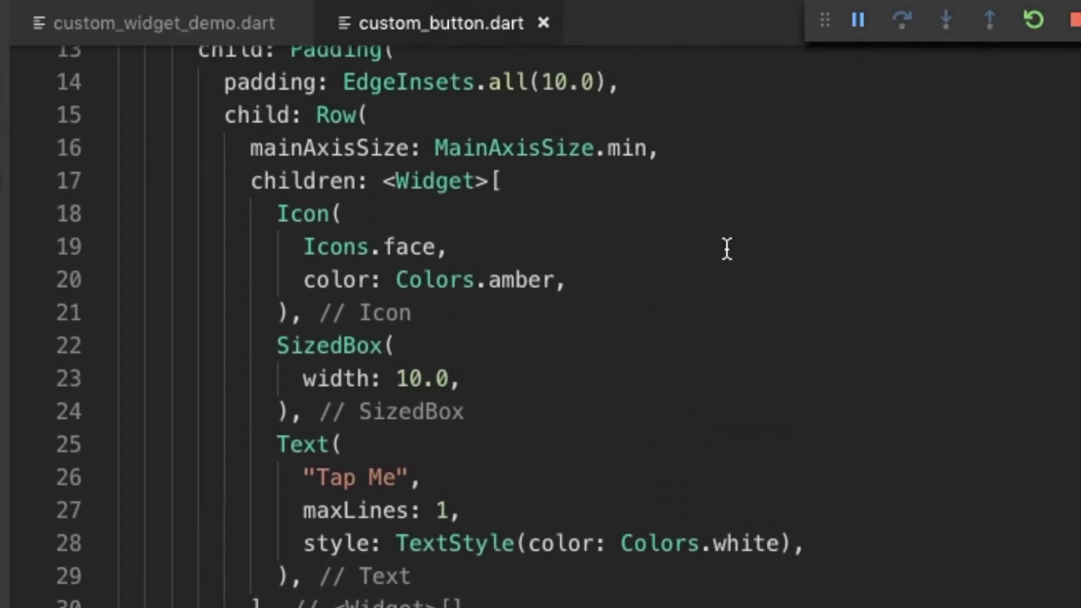
{"action": "scroll", "coordinate": [727, 249], "scroll_direction": "up", "scroll_amount": 5}
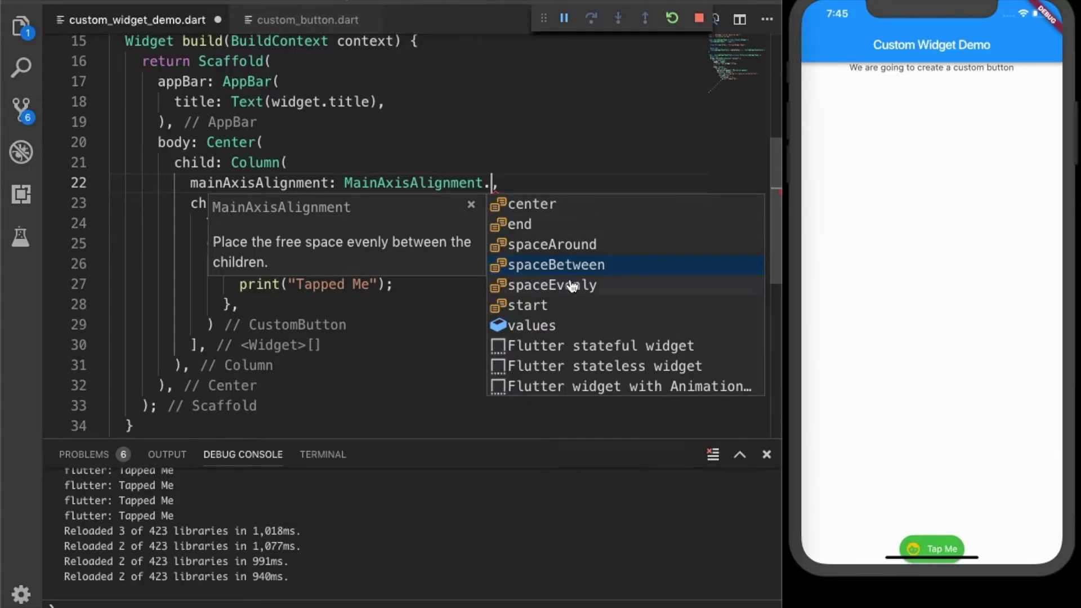
Step: Set the demo Column to MainAxisAlignment.spaceEvenly, save, and return to custom_button.dart
{"action": "left_click", "coordinate": [571, 286]}
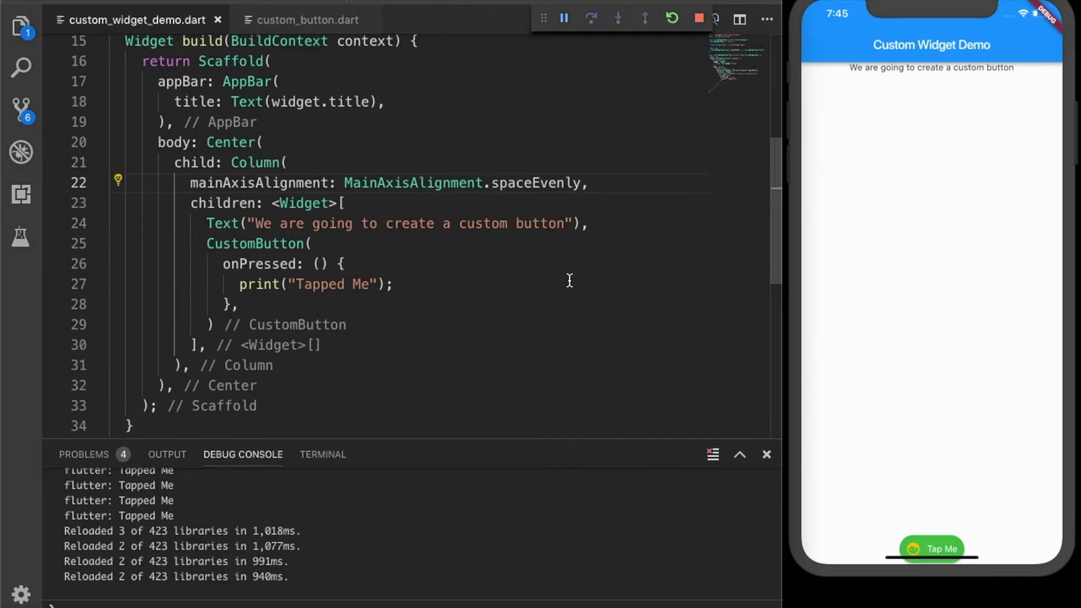
{"action": "key", "text": "ctrl+s"}
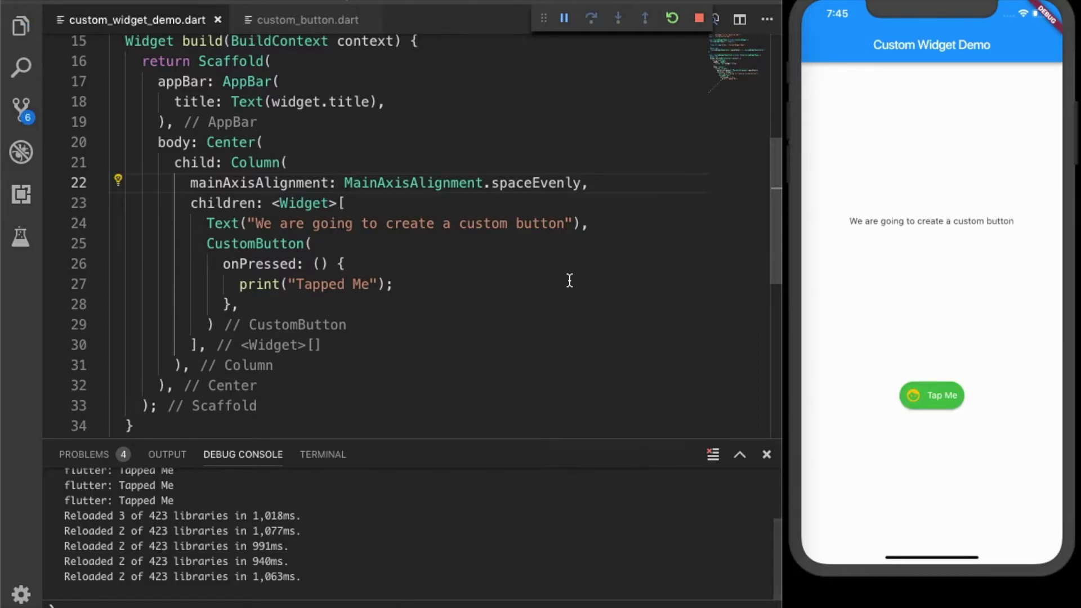
{"action": "left_click", "coordinate": [292, 19]}
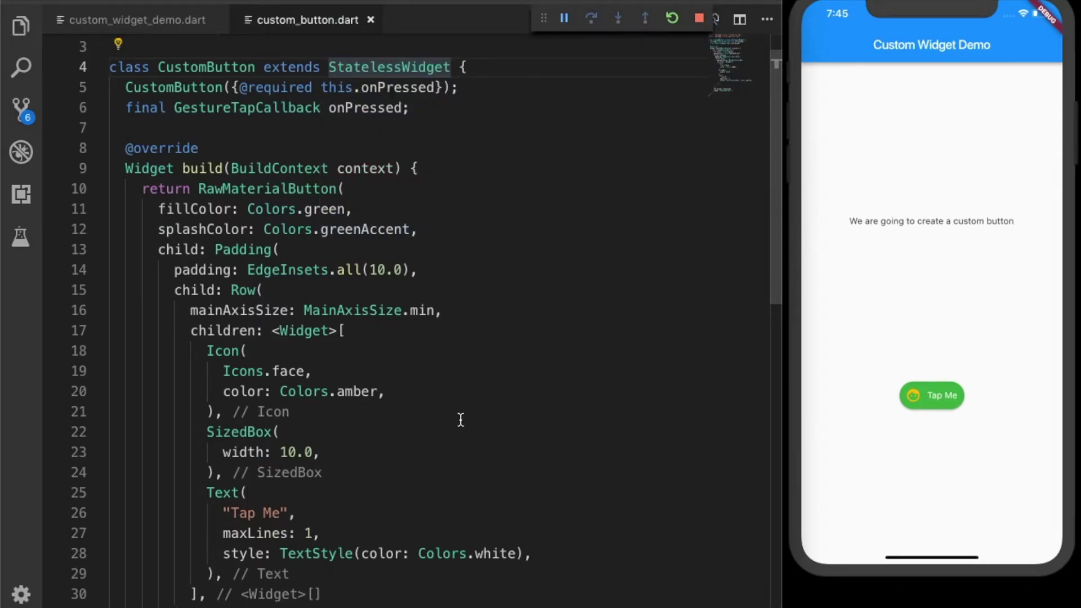
{"action": "scroll", "coordinate": [460, 420], "scroll_direction": "down", "scroll_amount": 1}
{"action": "scroll", "coordinate": [460, 420], "scroll_direction": "up", "scroll_amount": 1}
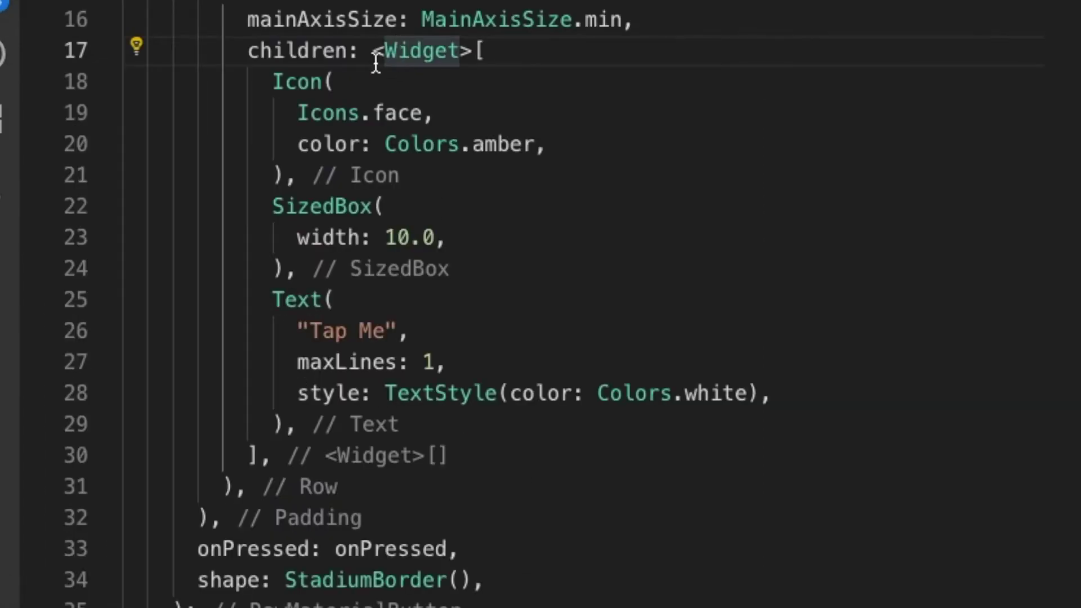
Step: Add const before the Row's <Widget>[ children list and before StadiumBorder()
{"action": "left_click", "coordinate": [271, 297]}
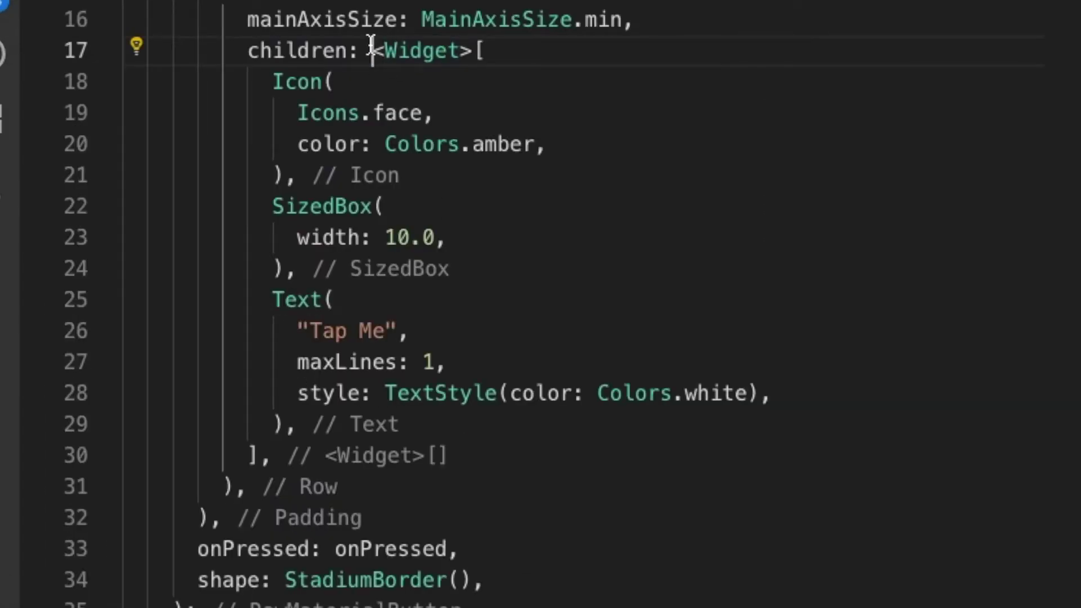
{"action": "type", "text": "const"}
{"action": "key", "text": "Escape"}
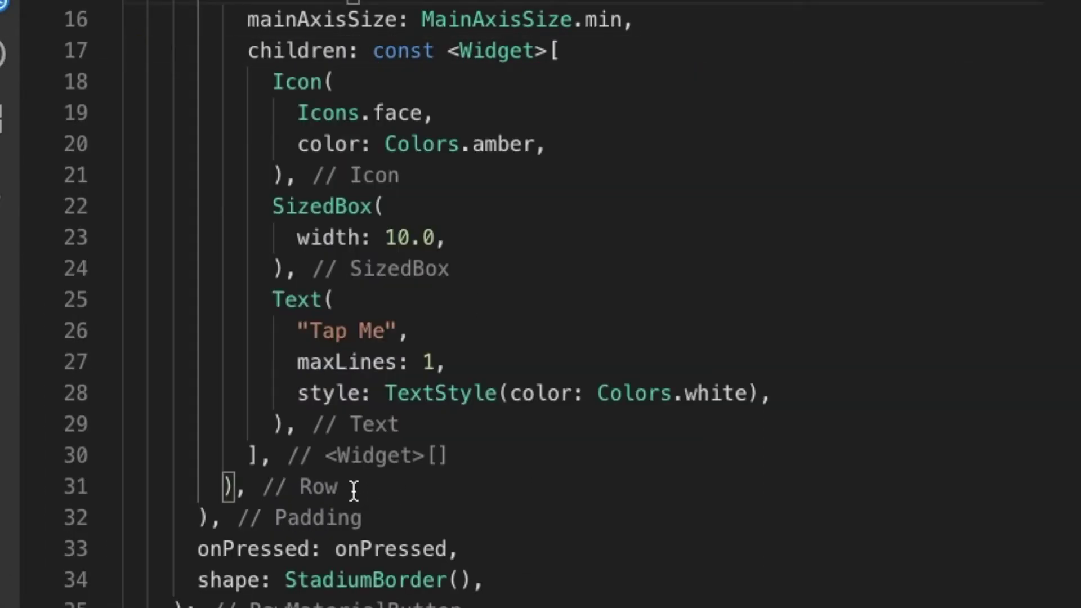
{"action": "left_click", "coordinate": [288, 581]}
{"action": "type", "text": "const"}
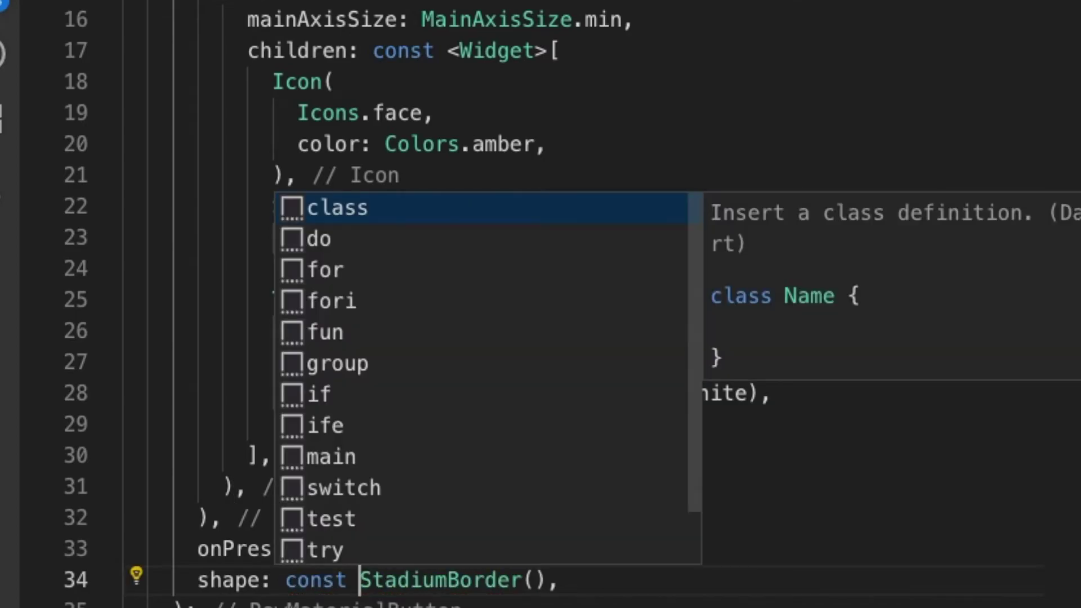
{"action": "key", "text": "Escape"}
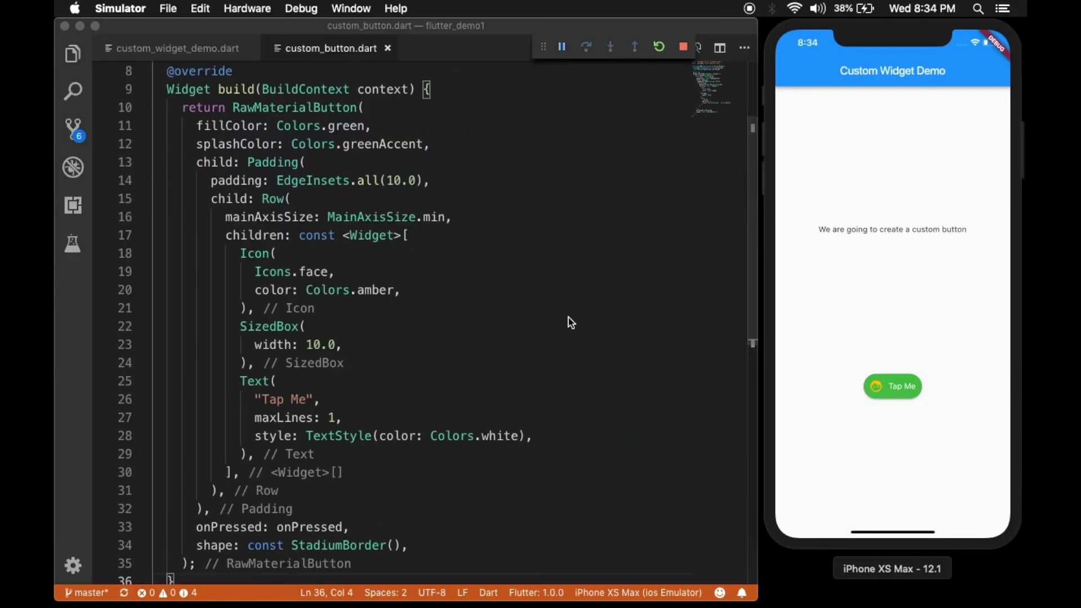
{"action": "scroll", "coordinate": [569, 318], "scroll_direction": "up", "scroll_amount": 3}
{"action": "scroll", "coordinate": [568, 317], "scroll_direction": "down", "scroll_amount": 2}
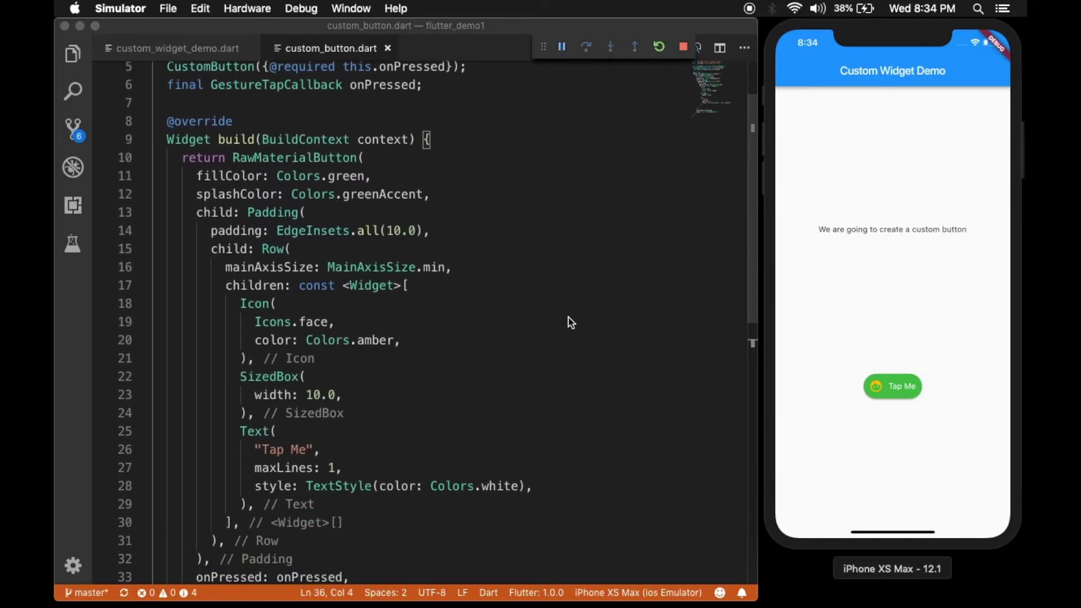
{"action": "scroll", "coordinate": [568, 322], "scroll_direction": "up", "scroll_amount": 2}
{"action": "scroll", "coordinate": [566, 322], "scroll_direction": "down", "scroll_amount": 1}
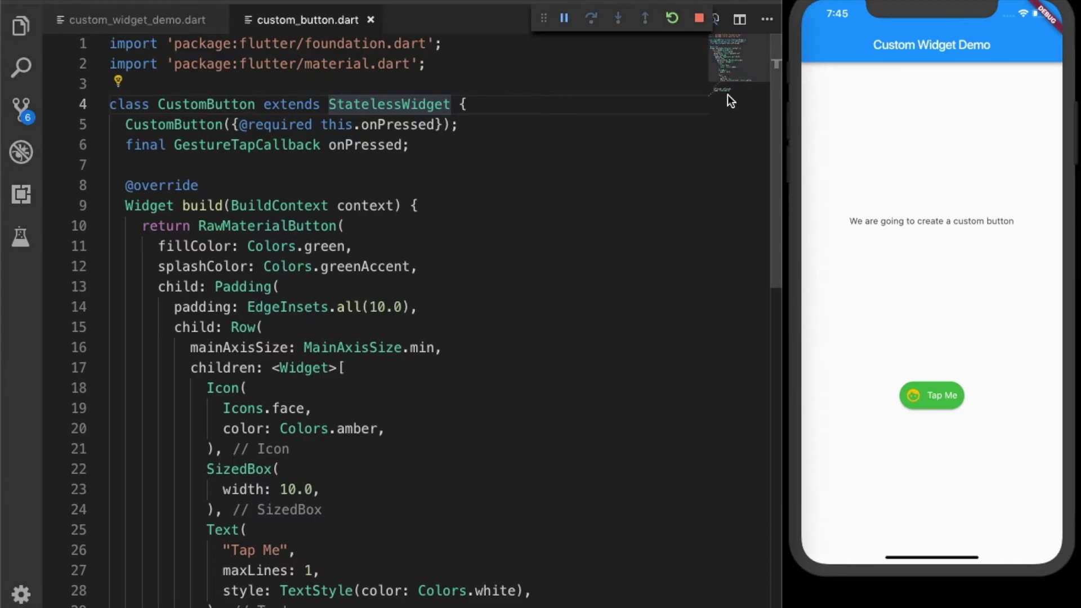
{"action": "scroll", "coordinate": [583, 322], "scroll_direction": "down", "scroll_amount": 5}
{"action": "scroll", "coordinate": [583, 322], "scroll_direction": "down", "scroll_amount": 3}
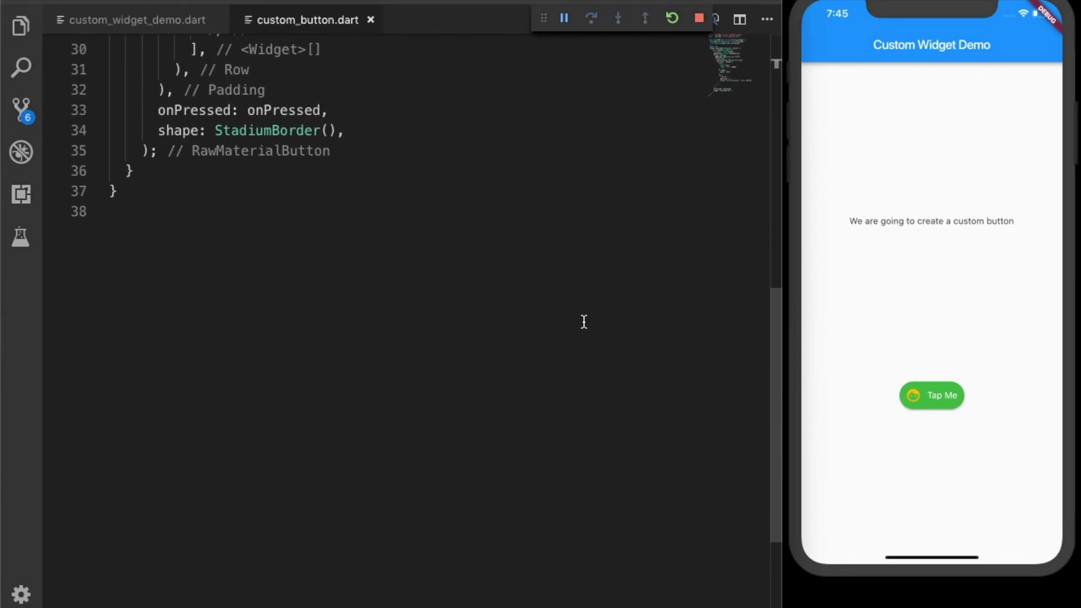
{"action": "scroll", "coordinate": [583, 321], "scroll_direction": "up", "scroll_amount": 3}
{"action": "scroll", "coordinate": [583, 321], "scroll_direction": "up", "scroll_amount": 5}
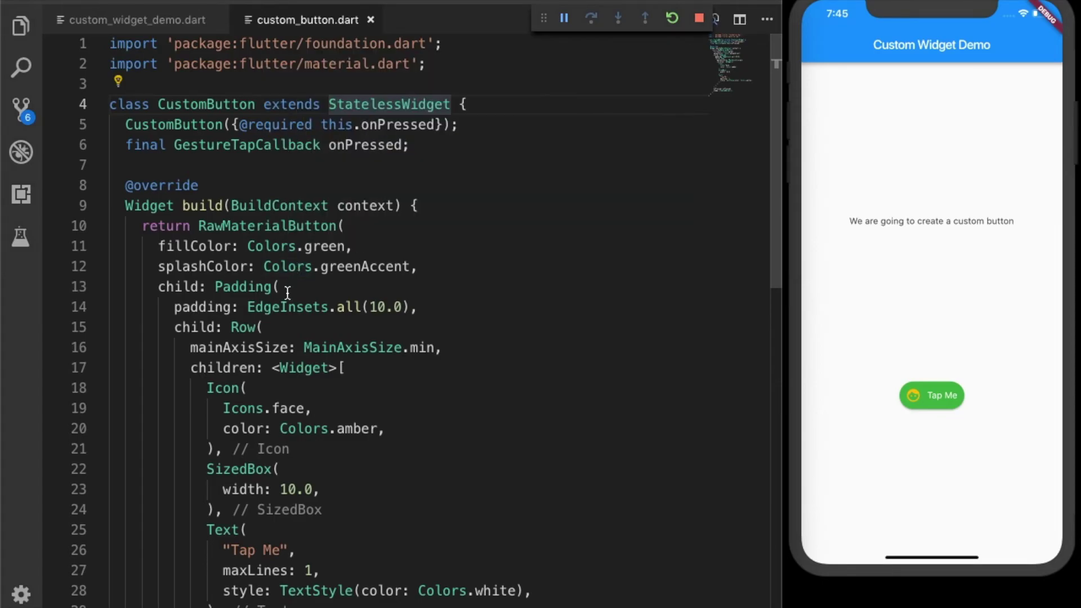
{"action": "scroll", "coordinate": [275, 413], "scroll_direction": "down", "scroll_amount": 1}
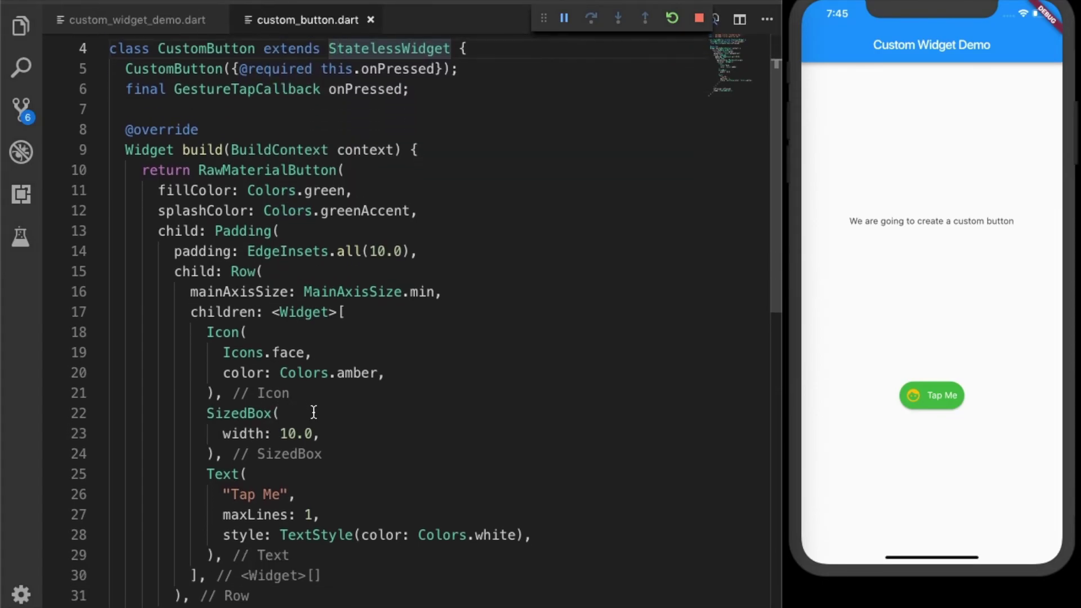
{"action": "scroll", "coordinate": [313, 412], "scroll_direction": "down", "scroll_amount": 1}
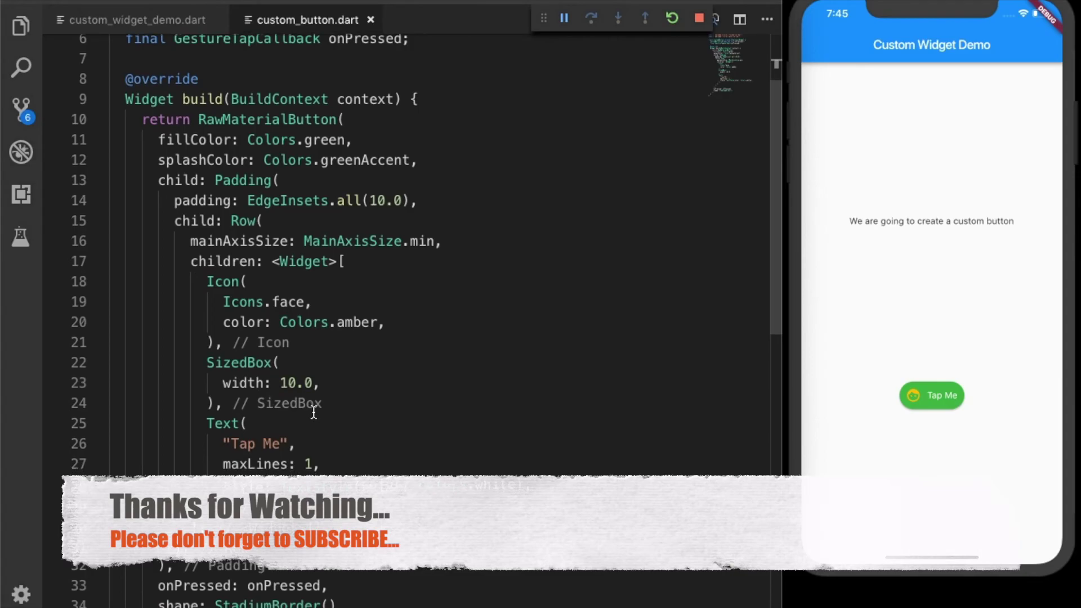
{"action": "scroll", "coordinate": [313, 411], "scroll_direction": "down", "scroll_amount": 1}
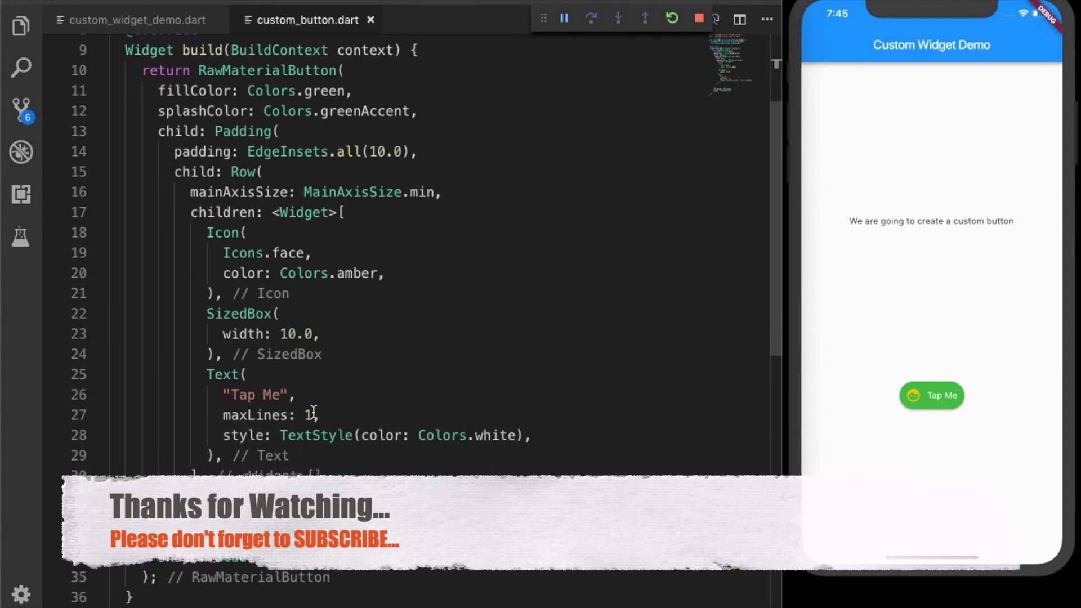